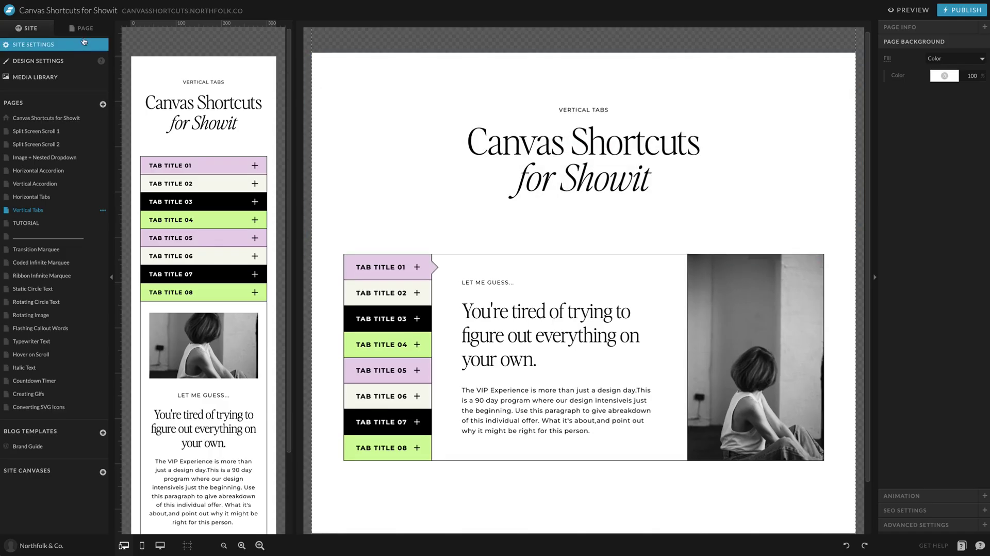
Examine the Vertical Tabs page's canvas, going through its views from Tab-1 to Tab-8 to compare their content.
{"action": "left_click", "coordinate": [83, 28]}
{"action": "left_click", "coordinate": [40, 76]}
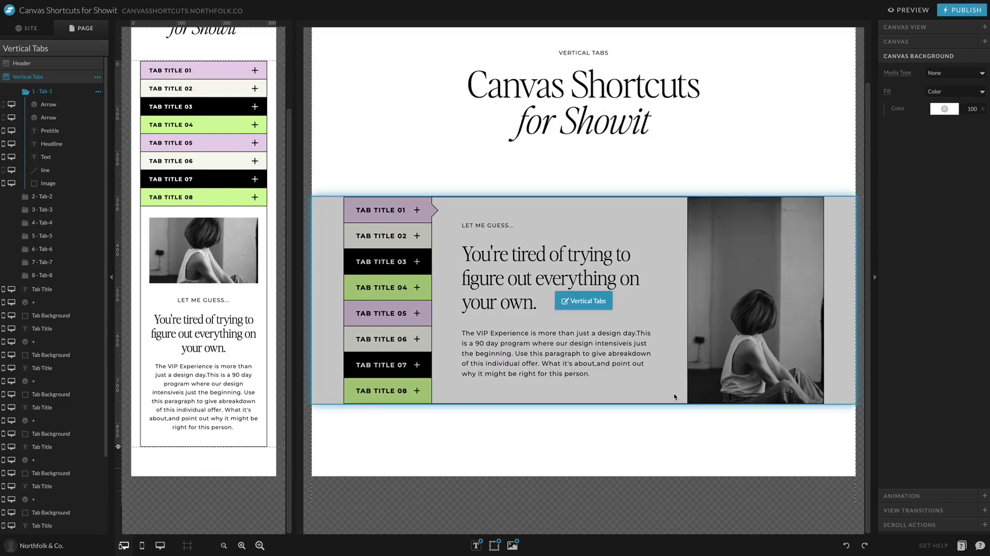
{"action": "left_click", "coordinate": [851, 317]}
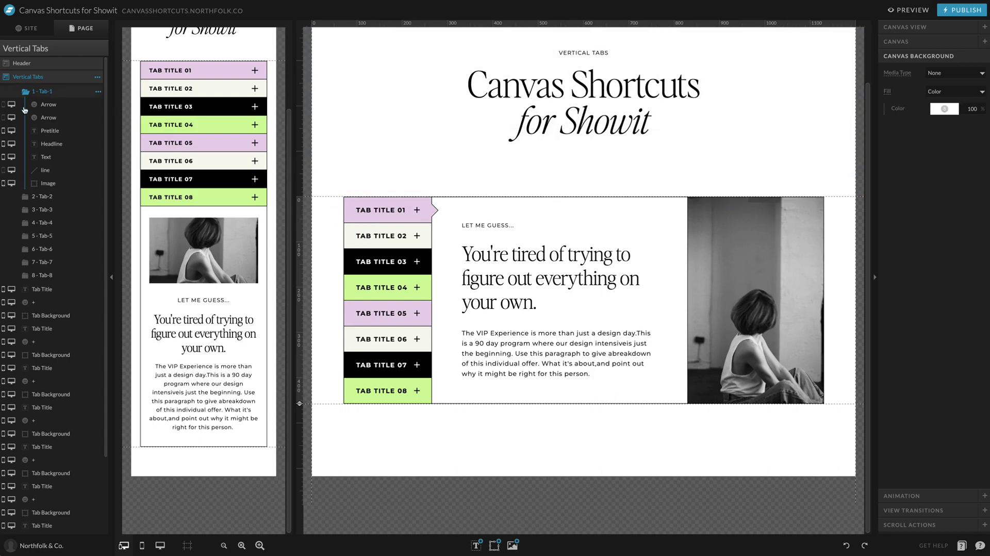
{"action": "left_click", "coordinate": [45, 196]}
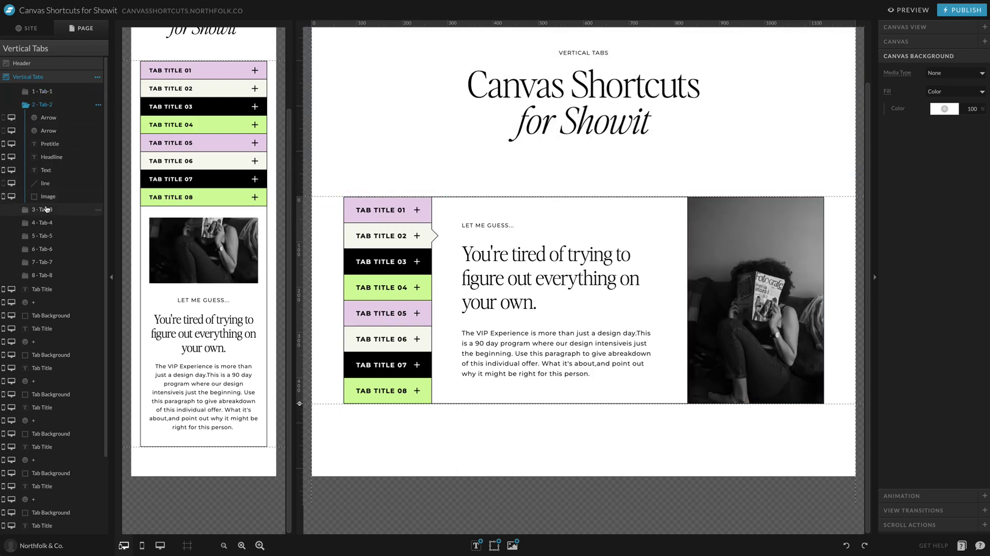
{"action": "left_click", "coordinate": [47, 209]}
{"action": "left_click", "coordinate": [45, 226]}
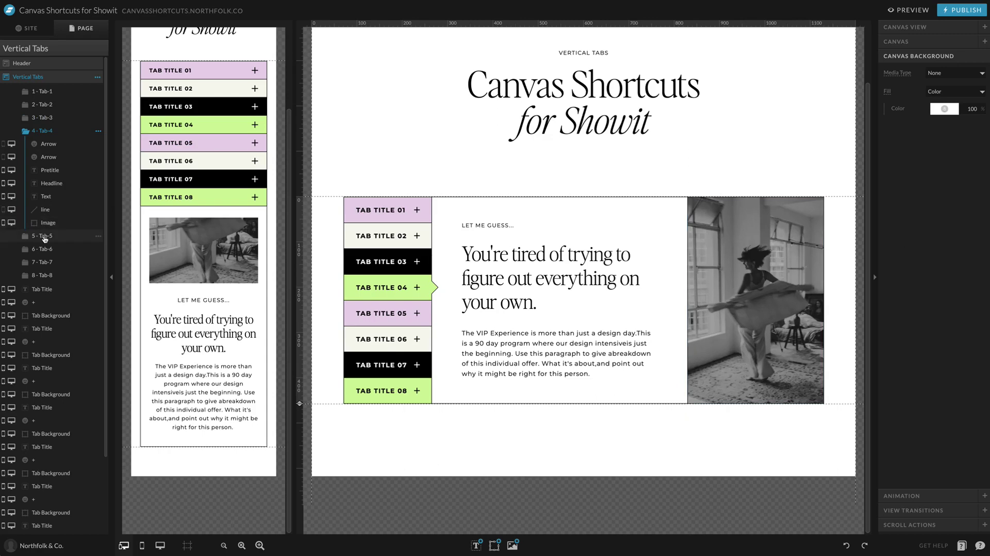
{"action": "left_click", "coordinate": [45, 239]}
{"action": "left_click", "coordinate": [52, 253]}
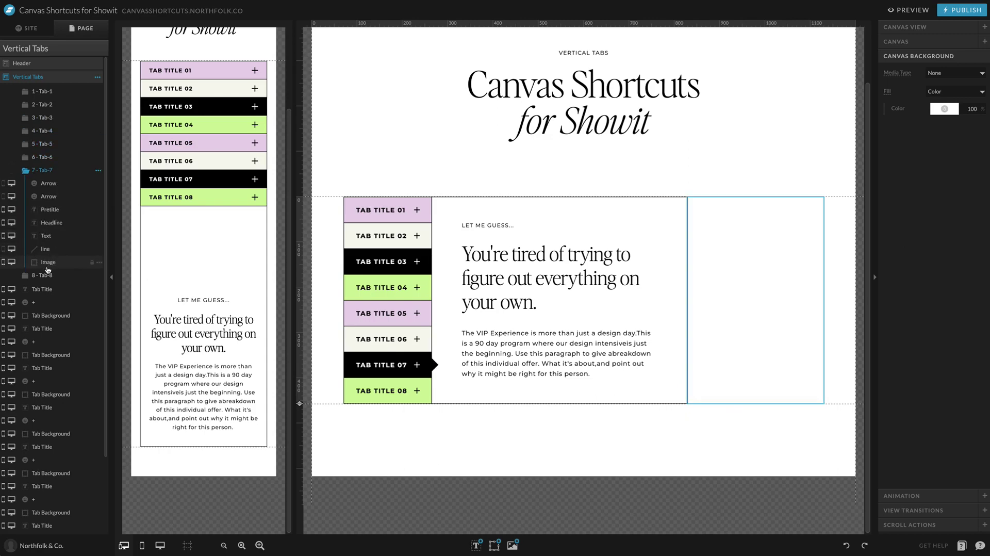
{"action": "left_click", "coordinate": [46, 262]}
{"action": "left_click", "coordinate": [44, 275]}
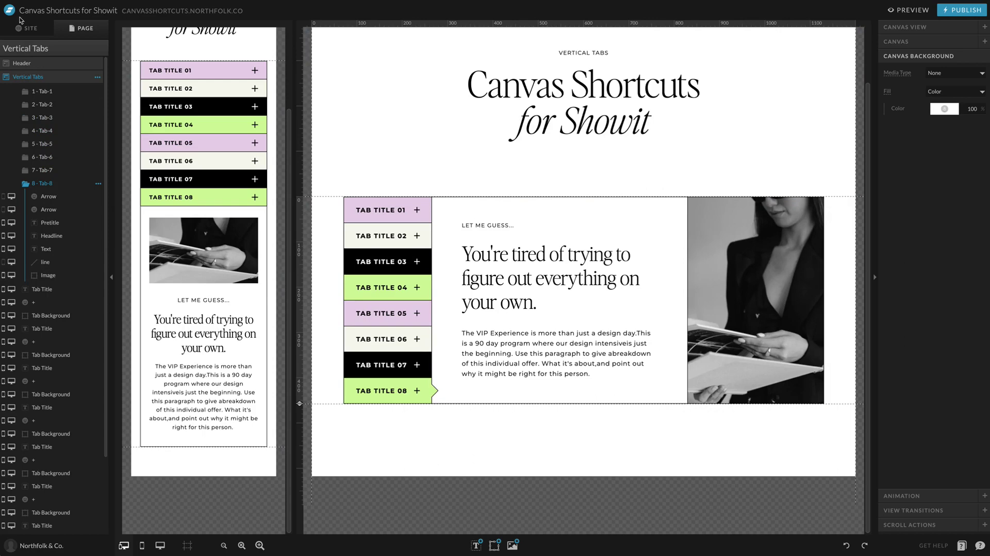
Open the TUTORIAL page and add a blank canvas below its header.
{"action": "left_click", "coordinate": [19, 24]}
{"action": "left_click", "coordinate": [69, 222]}
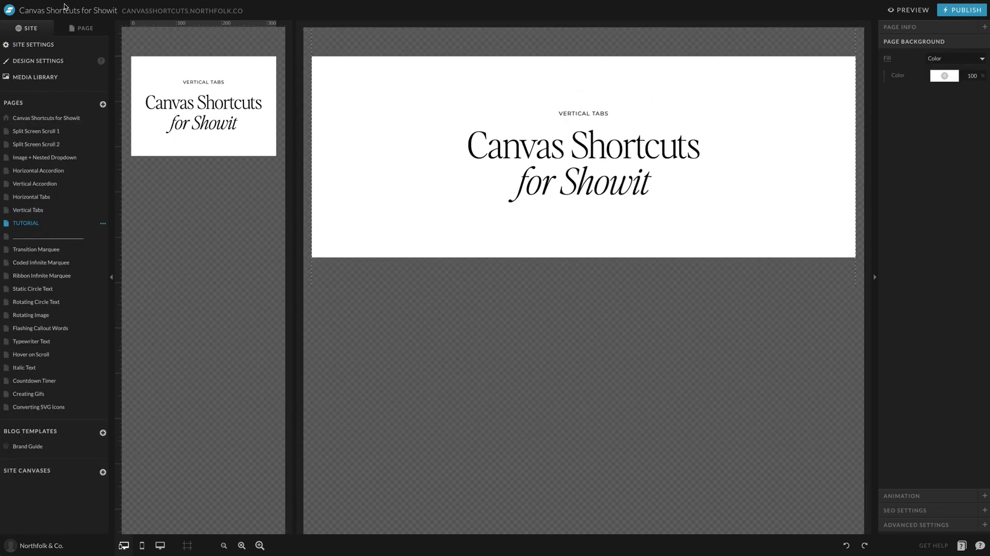
{"action": "left_click", "coordinate": [72, 28]}
{"action": "left_click", "coordinate": [102, 48]}
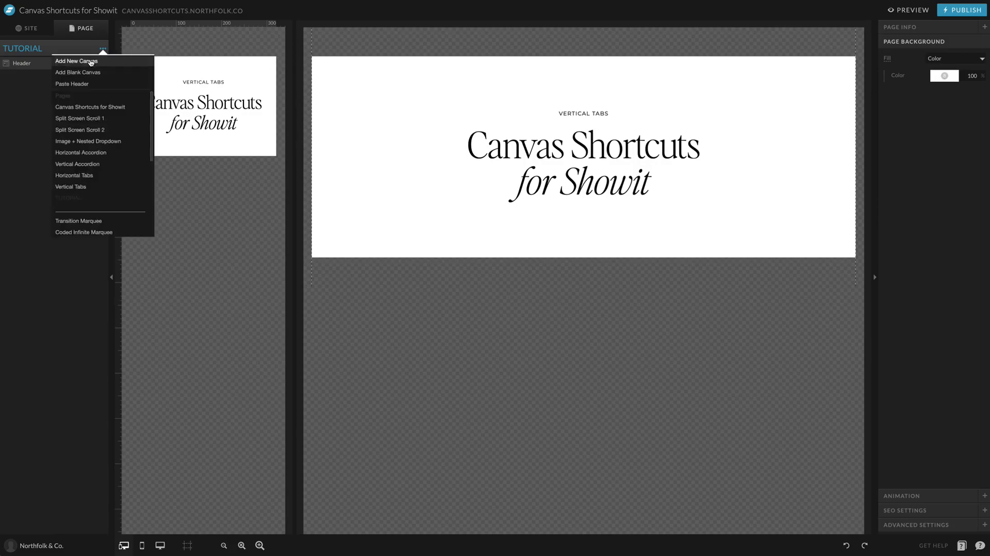
{"action": "left_click", "coordinate": [98, 59]}
{"action": "key", "text": "Escape"}
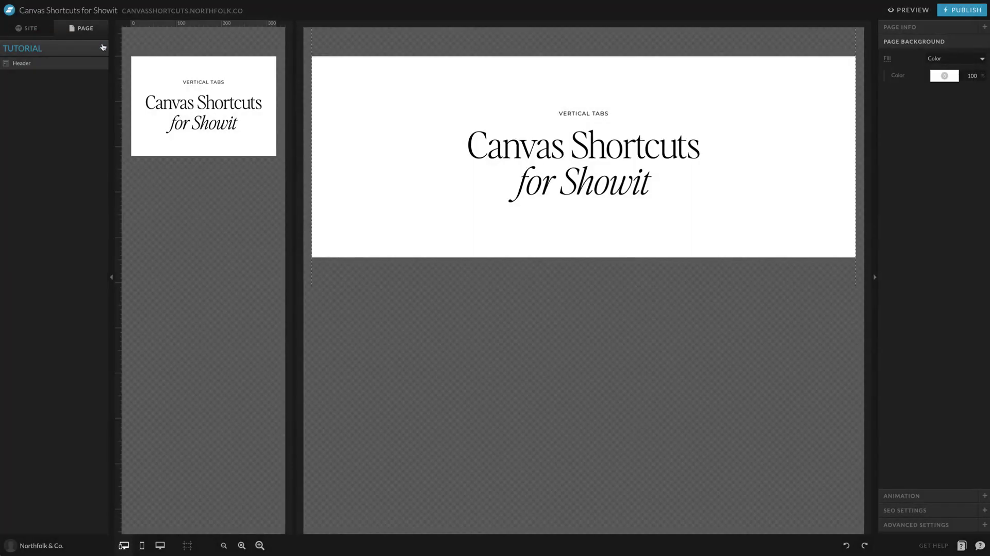
{"action": "left_click", "coordinate": [102, 48]}
{"action": "left_click", "coordinate": [103, 72]}
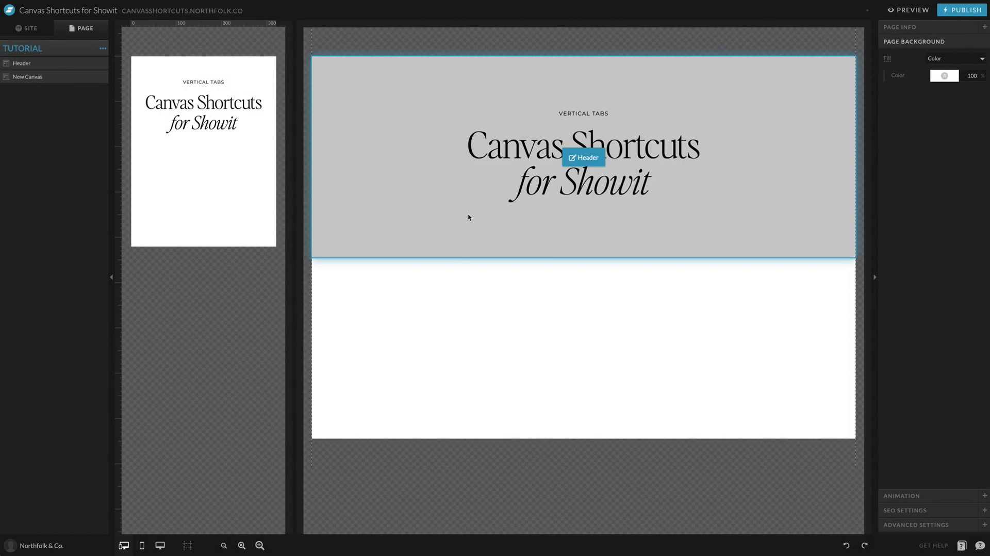
Extend the new canvas on desktop to a height of about 700 px.
{"action": "left_click", "coordinate": [429, 318]}
{"action": "left_click_drag", "start_coordinate": [300, 437], "coordinate": [304, 513]}
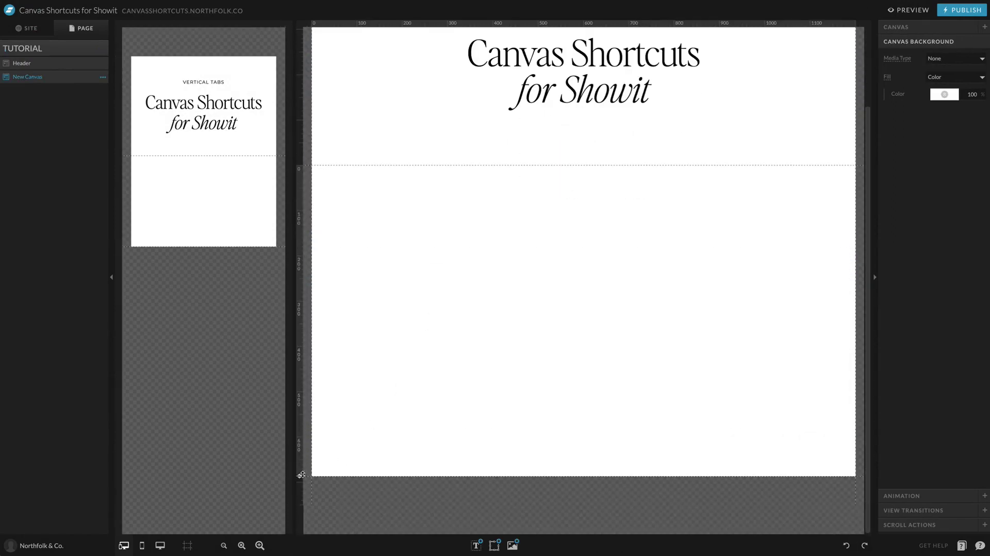
{"action": "left_click_drag", "start_coordinate": [301, 474], "coordinate": [300, 482]}
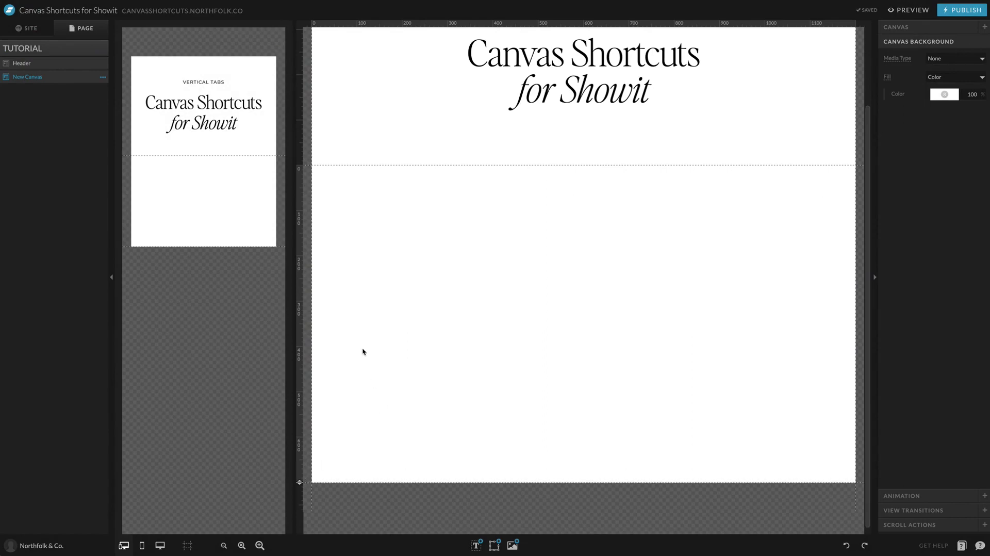
Add a rectangle to the new canvas, about 1117 by 574 px, placed at about X 35 and Y 0.
{"action": "mouse_move", "coordinate": [494, 545]}
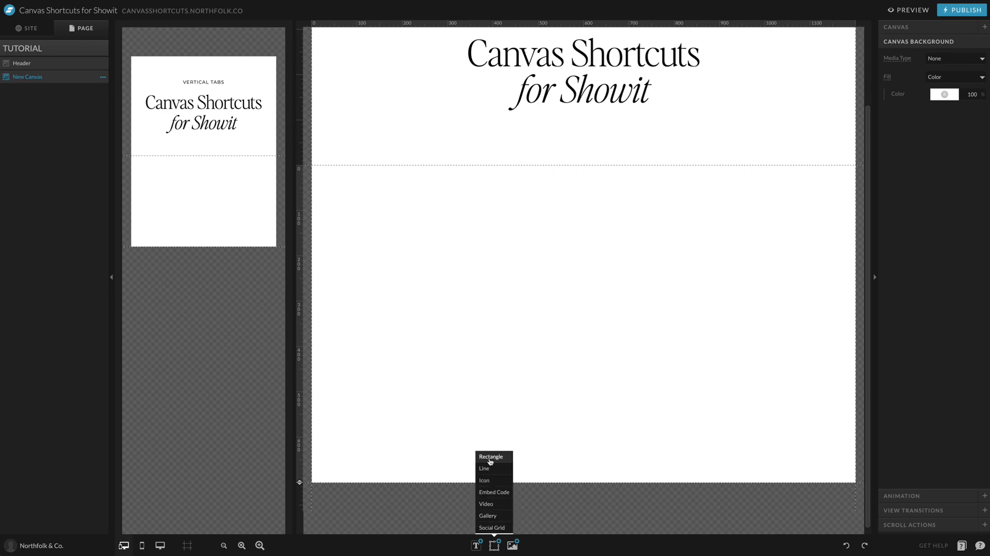
{"action": "left_click", "coordinate": [491, 457]}
{"action": "left_click_drag", "start_coordinate": [568, 299], "coordinate": [420, 203]}
{"action": "left_click_drag", "start_coordinate": [546, 292], "coordinate": [833, 426]}
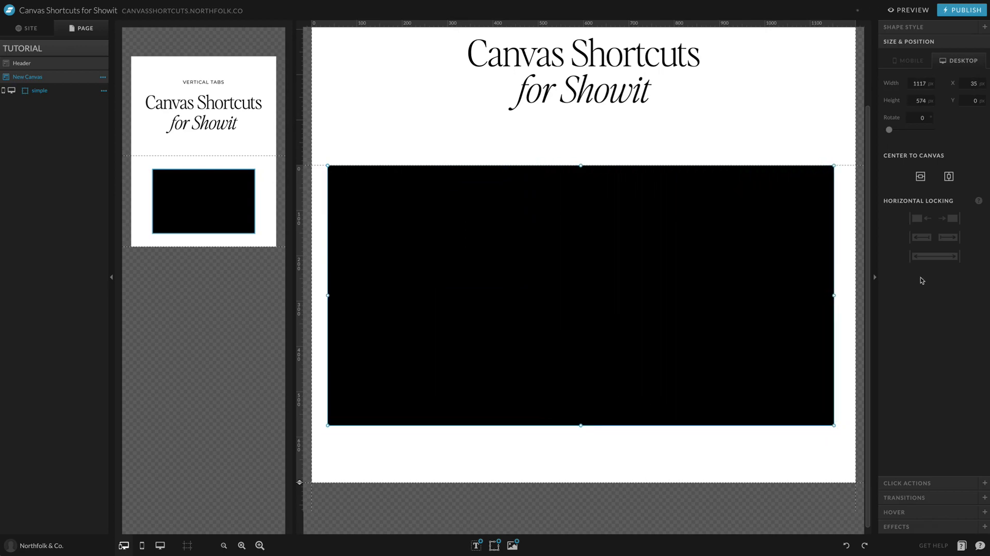
Set the rectangle's width to 1120 px, center it horizontally and stretch its height to 700 px at the canvas's lower edge.
{"action": "left_click_drag", "start_coordinate": [932, 83], "coordinate": [935, 83]}
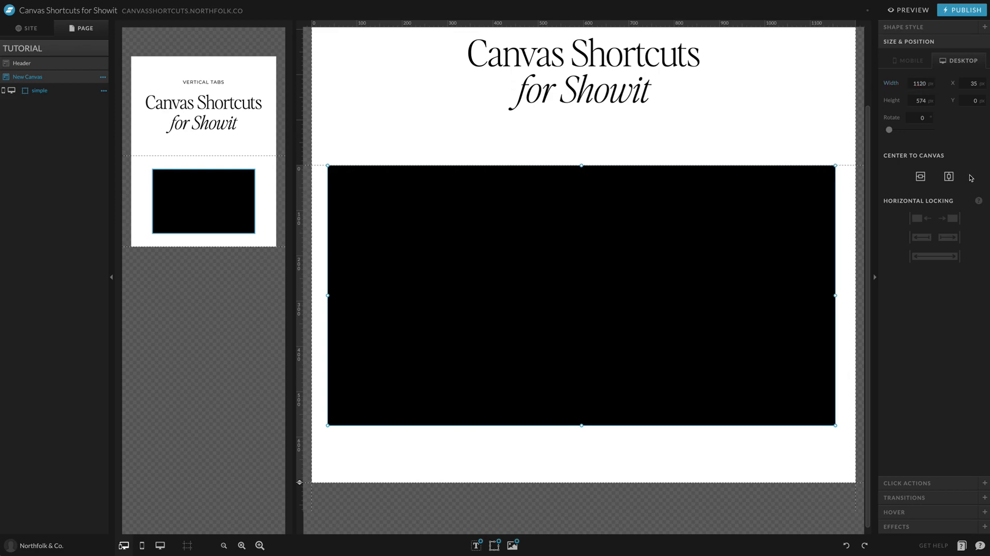
{"action": "left_click", "coordinate": [949, 176]}
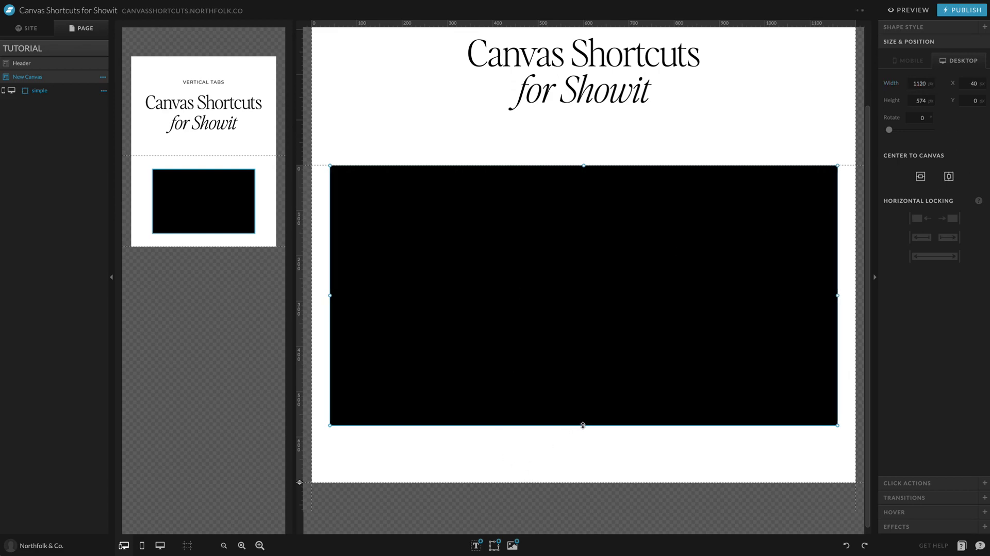
{"action": "left_click_drag", "start_coordinate": [582, 424], "coordinate": [577, 482]}
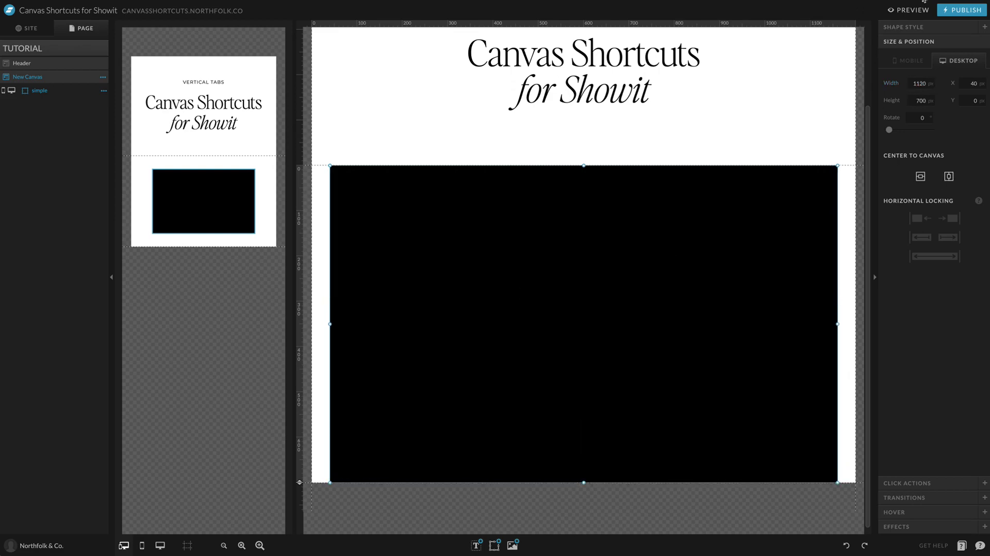
Give the rectangle a white fill and a 1 px black border.
{"action": "left_click", "coordinate": [923, 27]}
{"action": "left_click", "coordinate": [935, 86]}
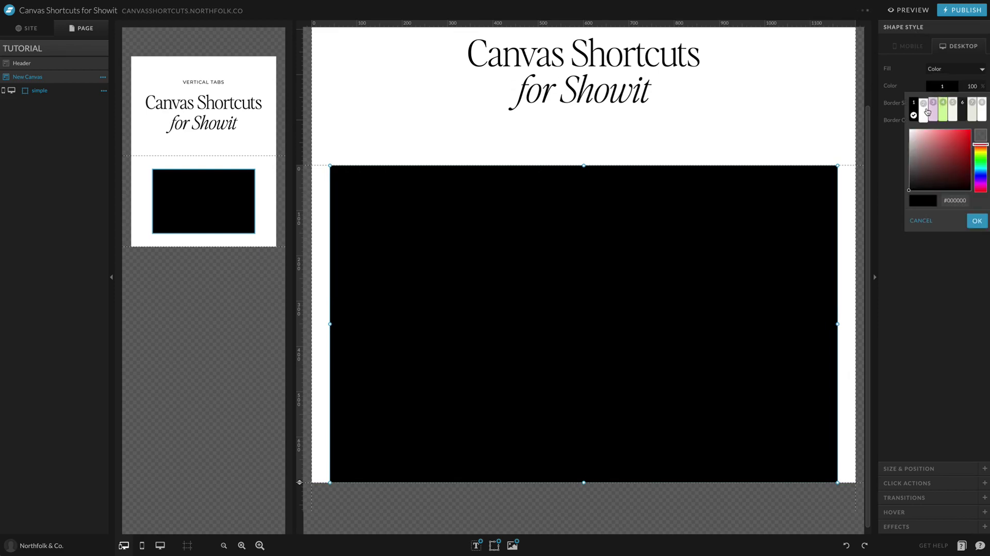
{"action": "left_click", "coordinate": [926, 111]}
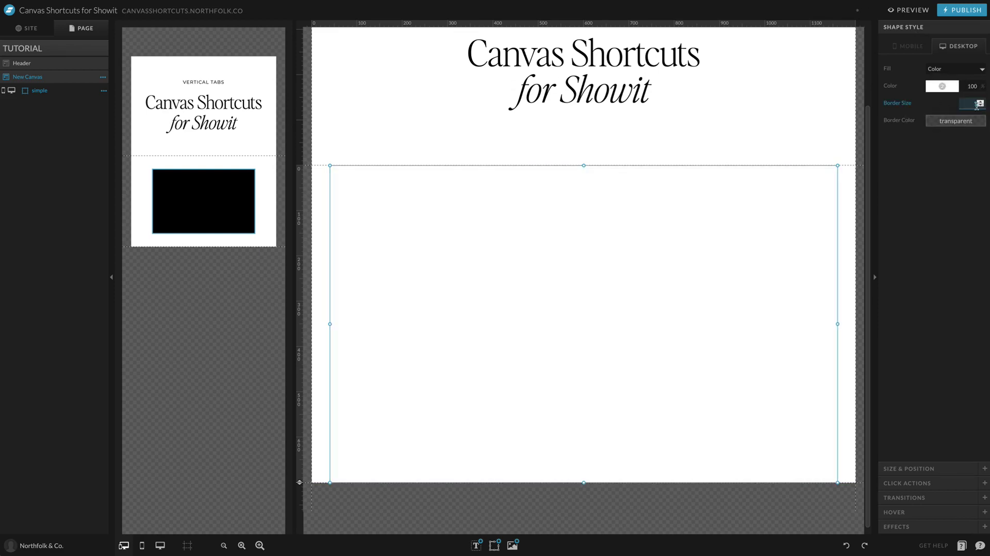
{"action": "left_click", "coordinate": [942, 123]}
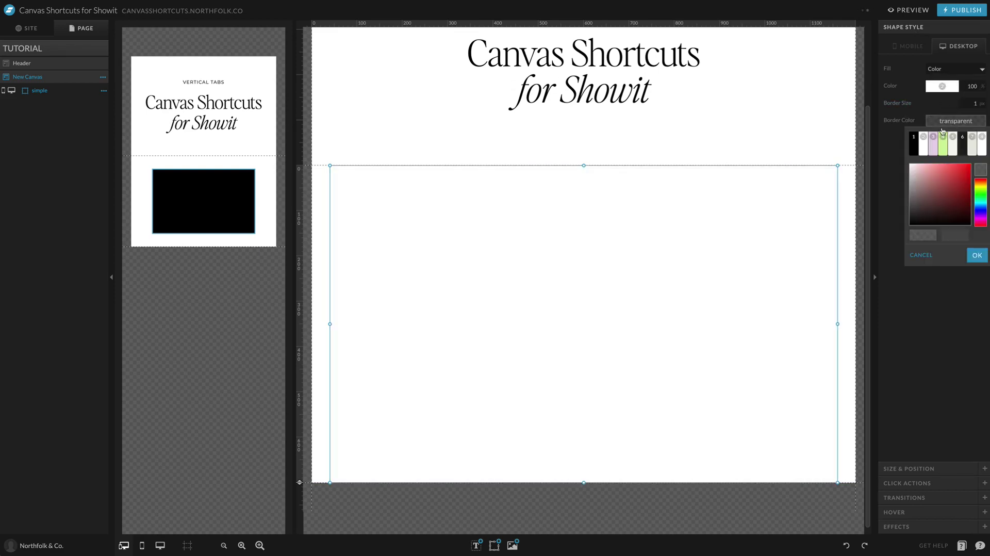
{"action": "left_click", "coordinate": [914, 146]}
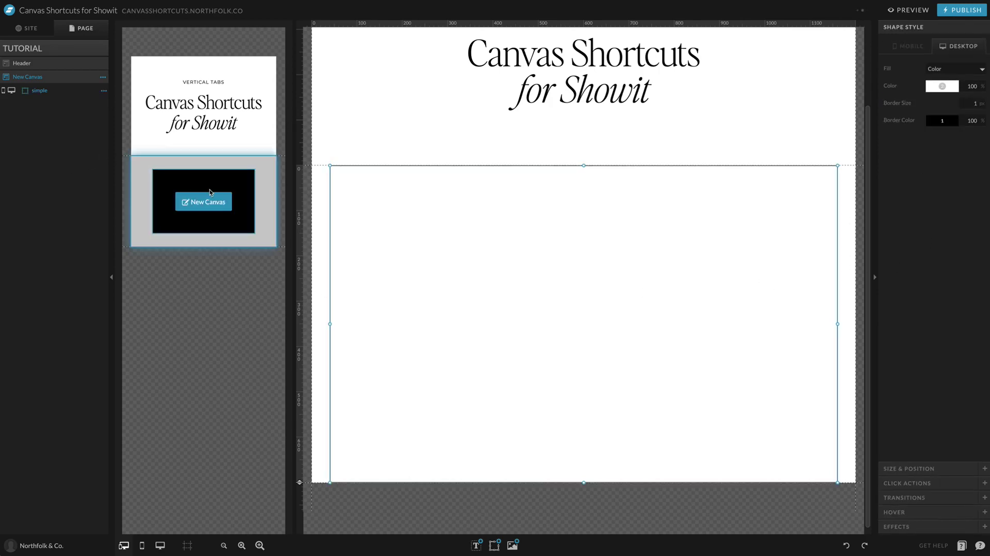
In the mobile layout, move the rectangle to the canvas's upper-left corner and extend the canvas to about 830 px tall.
{"action": "left_click", "coordinate": [202, 220]}
{"action": "left_click_drag", "start_coordinate": [191, 215], "coordinate": [180, 209]}
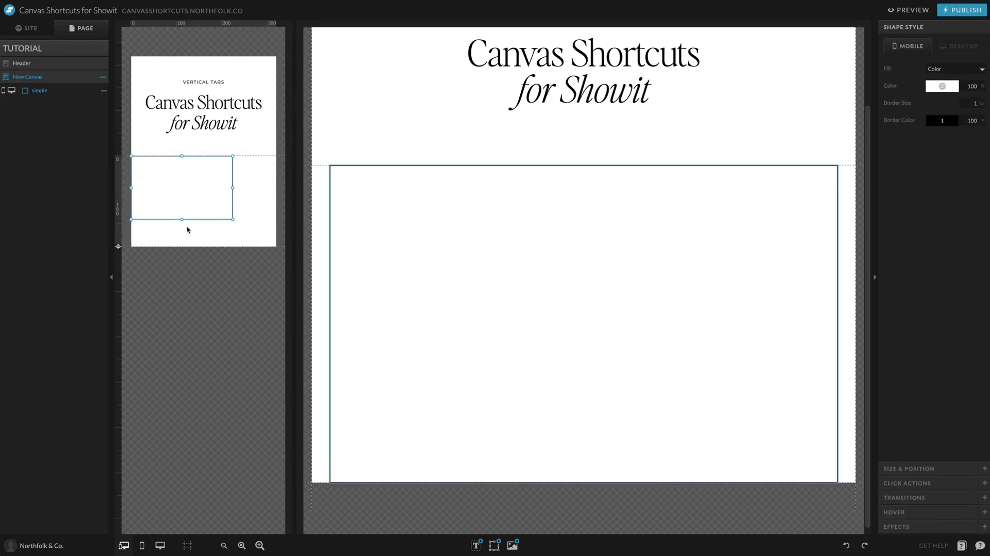
{"action": "left_click_drag", "start_coordinate": [115, 246], "coordinate": [118, 515]}
{"action": "scroll", "coordinate": [206, 258], "scroll_direction": "down", "scroll_amount": 1}
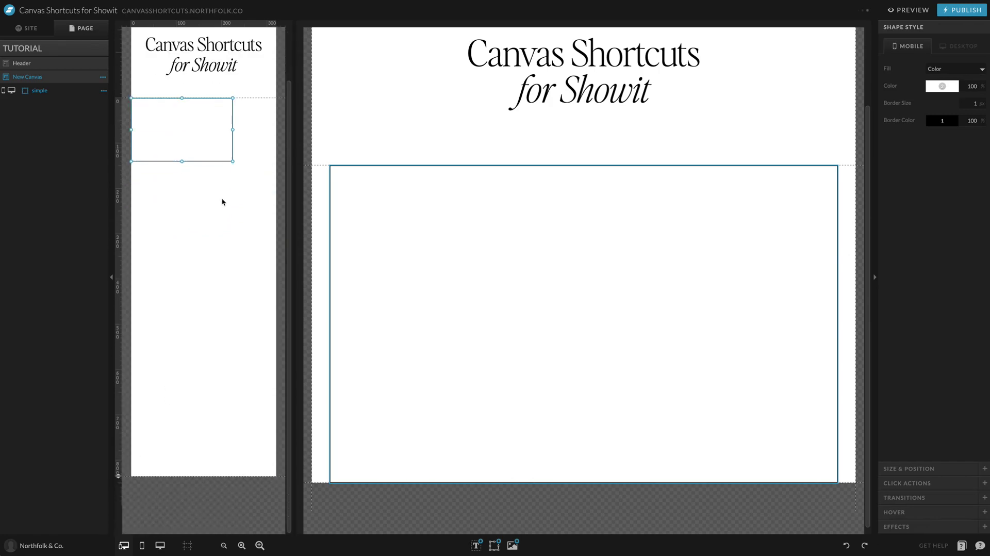
Resize the mobile rectangle to the full canvas width and about 580 px tall.
{"action": "left_click_drag", "start_coordinate": [234, 161], "coordinate": [276, 337]}
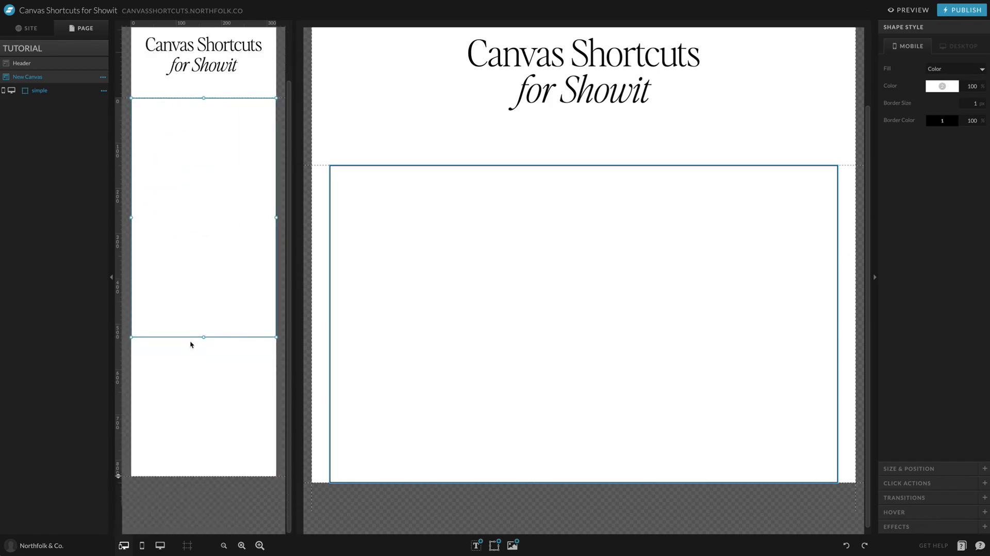
{"action": "left_click_drag", "start_coordinate": [204, 337], "coordinate": [201, 359]}
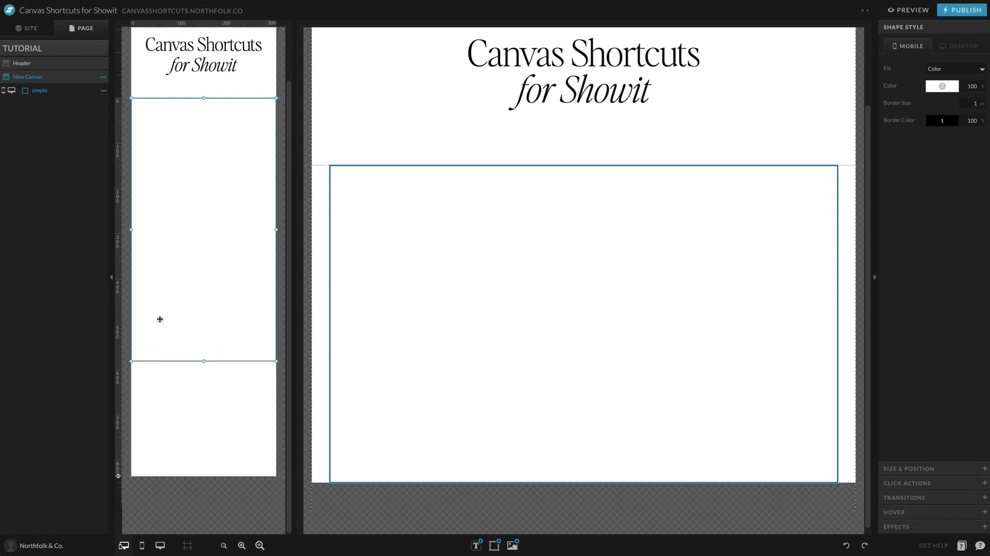
{"action": "scroll", "coordinate": [165, 375], "scroll_direction": "up", "scroll_amount": 1}
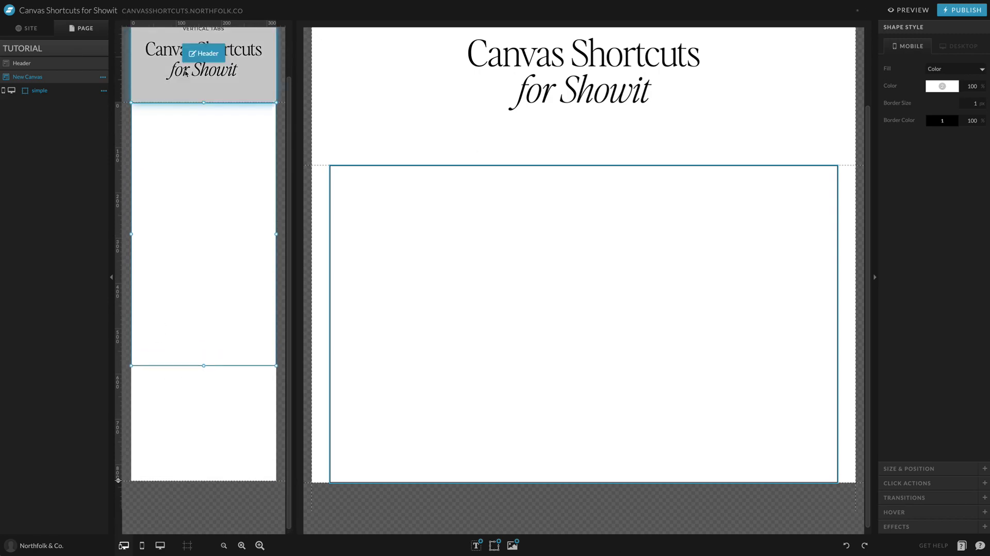
{"action": "left_click", "coordinate": [158, 406]}
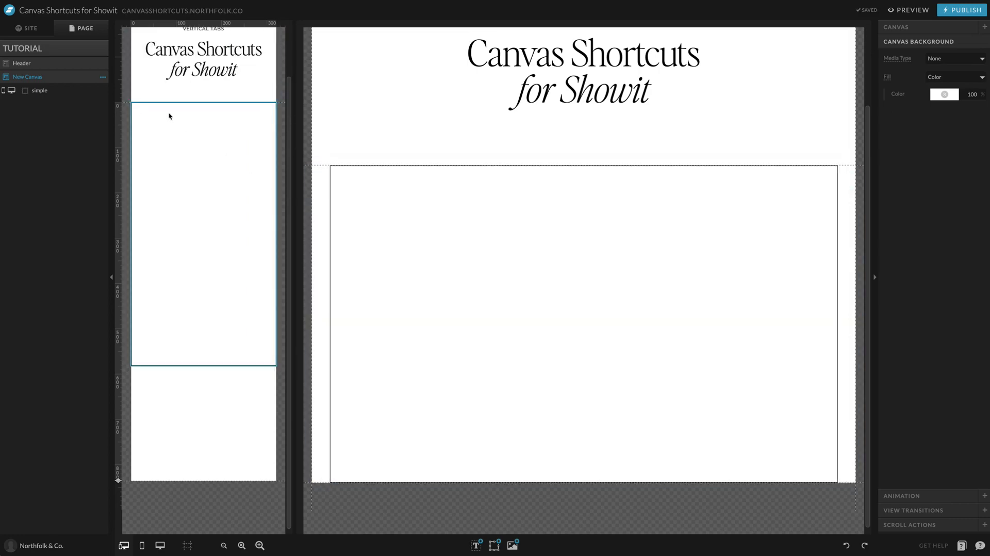
Check the finished layout on the Vertical Tabs page for reference, and return to the TUTORIAL page's elements.
{"action": "left_click", "coordinate": [26, 28]}
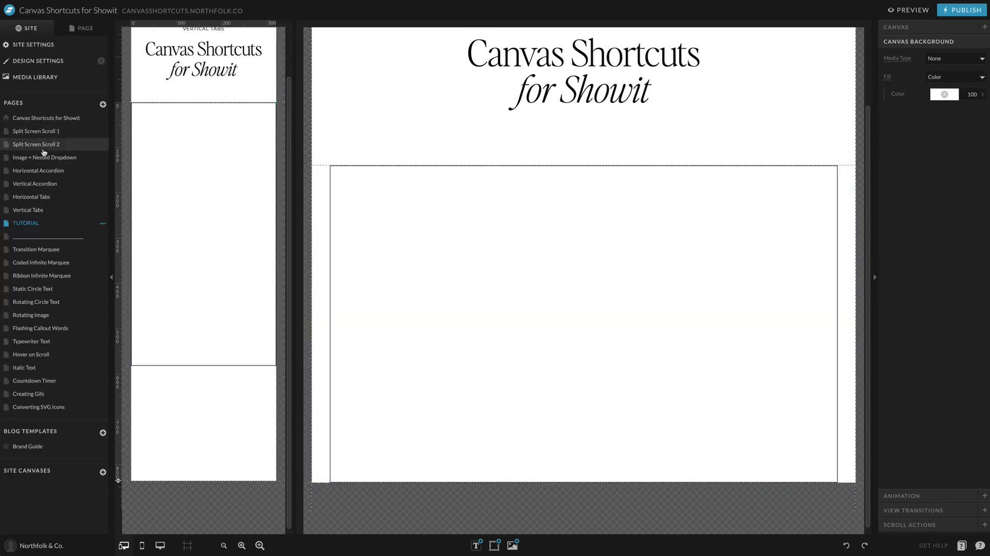
{"action": "left_click", "coordinate": [31, 210]}
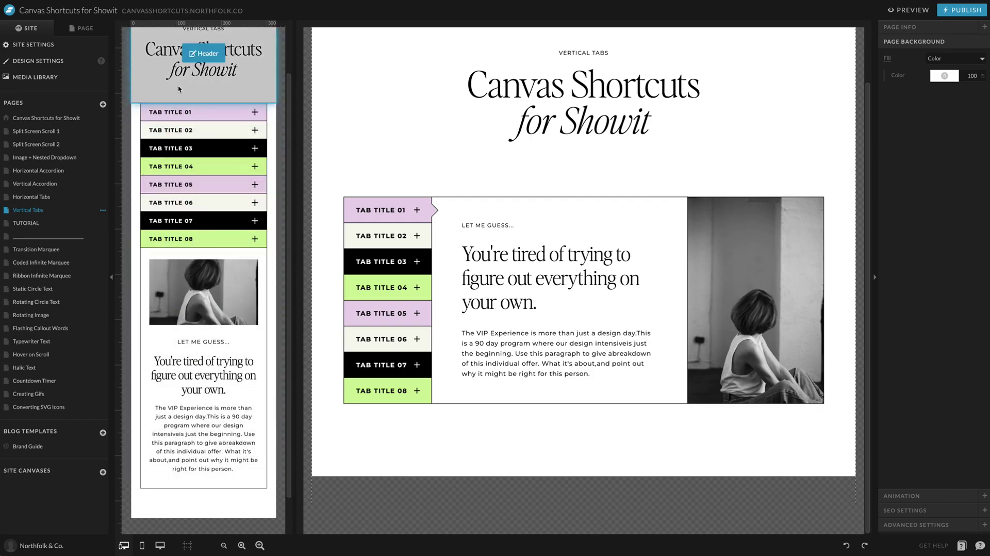
{"action": "left_click", "coordinate": [25, 222]}
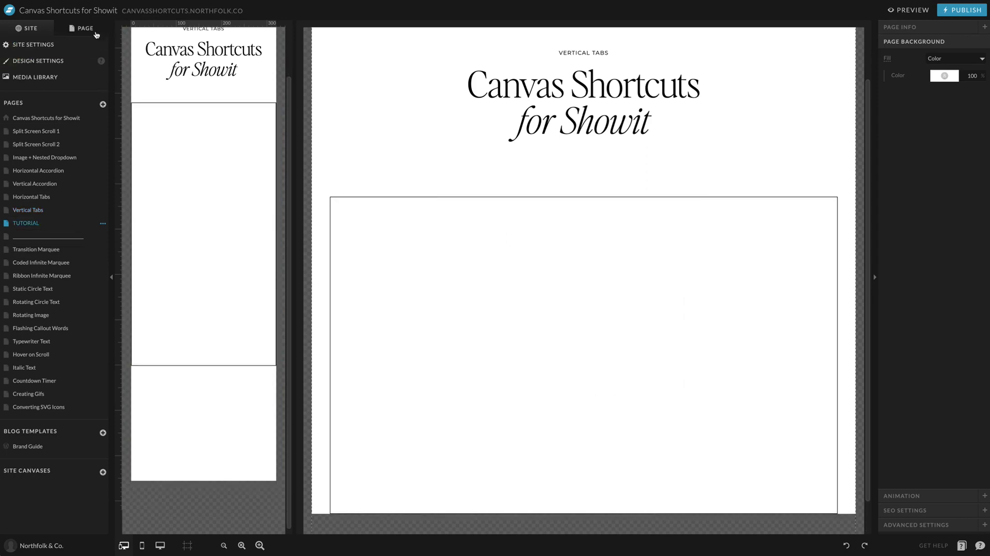
{"action": "left_click", "coordinate": [95, 33]}
Rename the new canvas's rectangle element to Content BG.
{"action": "left_click", "coordinate": [425, 215]}
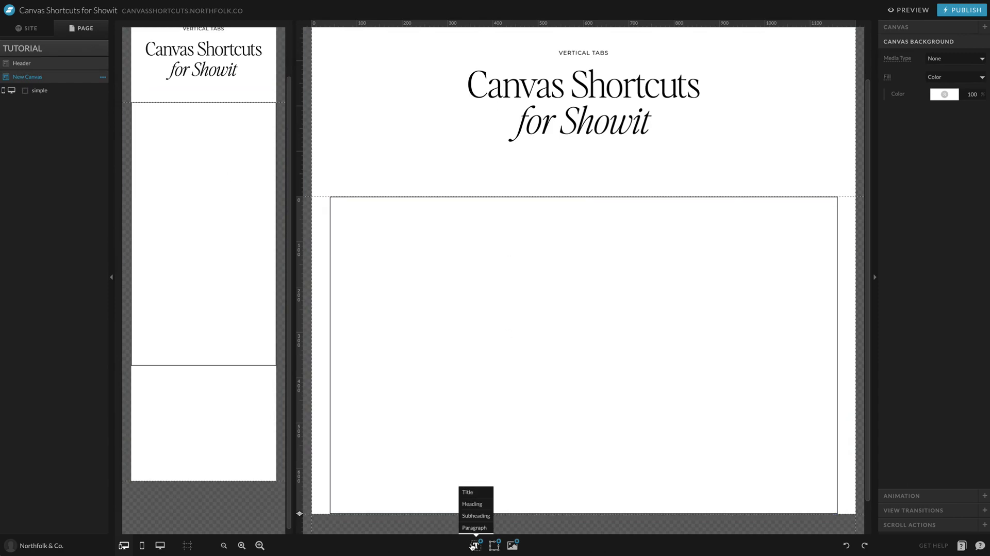
{"action": "left_click", "coordinate": [379, 316]}
{"action": "scroll", "coordinate": [392, 361], "scroll_direction": "down", "scroll_amount": 1}
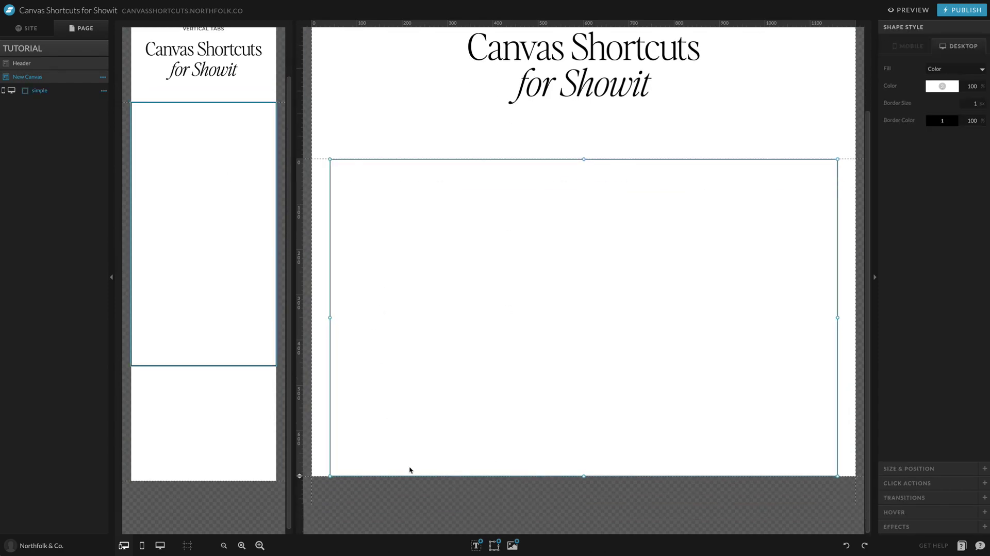
{"action": "mouse_move", "coordinate": [494, 545]}
{"action": "double_click", "coordinate": [38, 91]}
{"action": "type", "text": "c"}
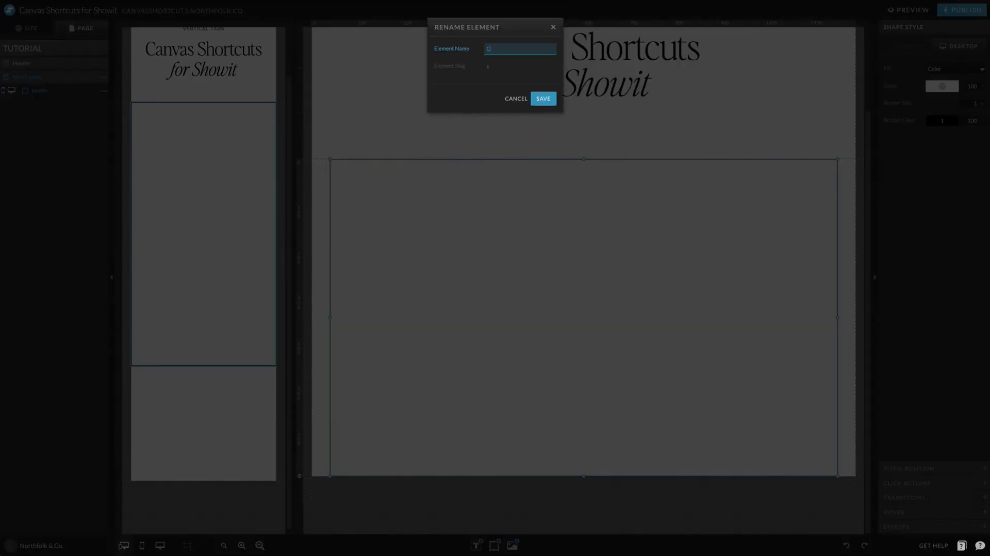
{"action": "type", "text": "ontent BG"}
{"action": "key", "text": "Return"}
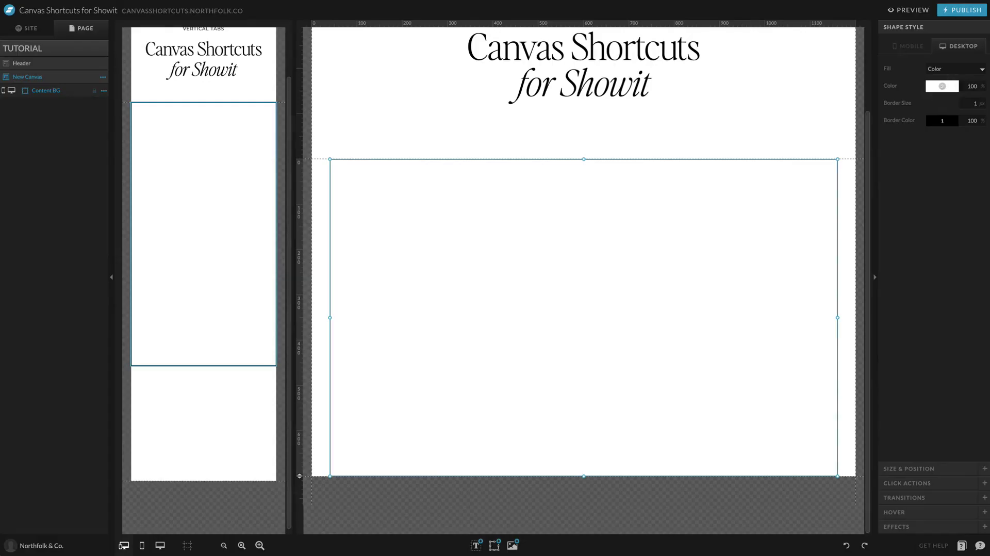
Extend the desktop canvas to about 950 px tall, leaving empty space below the Content BG rectangle.
{"action": "left_click", "coordinate": [328, 360]}
{"action": "left_click", "coordinate": [482, 278]}
{"action": "left_click_drag", "start_coordinate": [299, 476], "coordinate": [309, 531]}
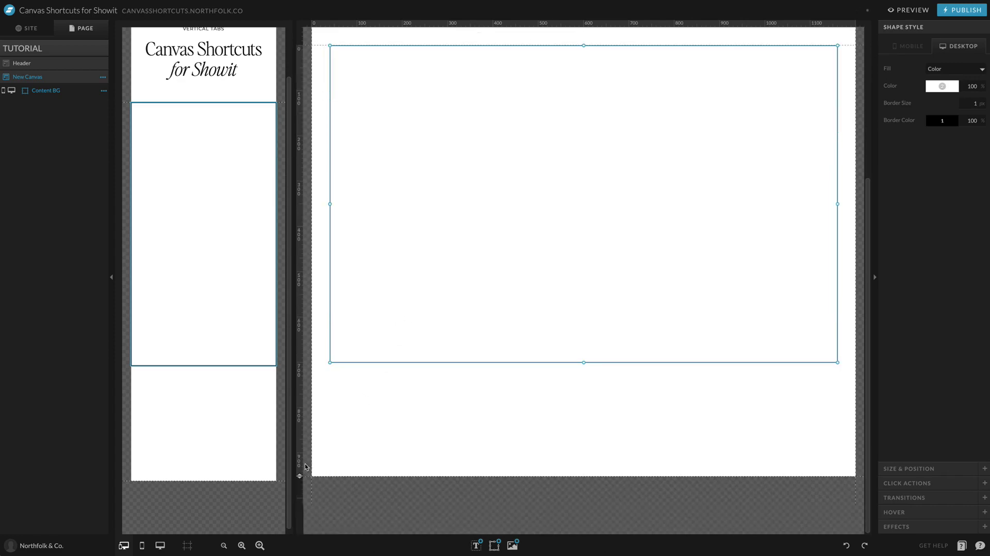
Set the desktop Content BG rectangle's height to 600 px and center it vertically on the canvas.
{"action": "left_click_drag", "start_coordinate": [511, 260], "coordinate": [514, 327]}
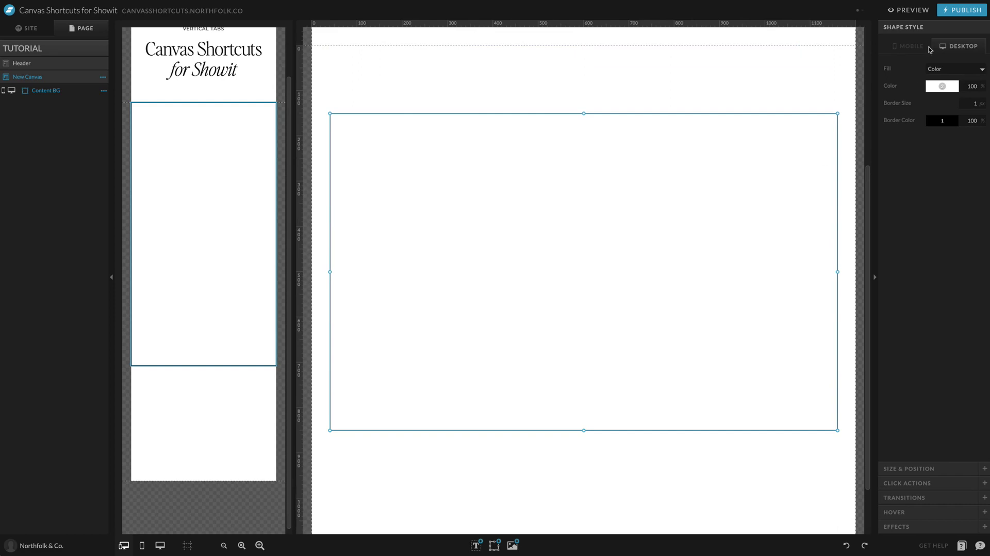
{"action": "left_click", "coordinate": [900, 468]}
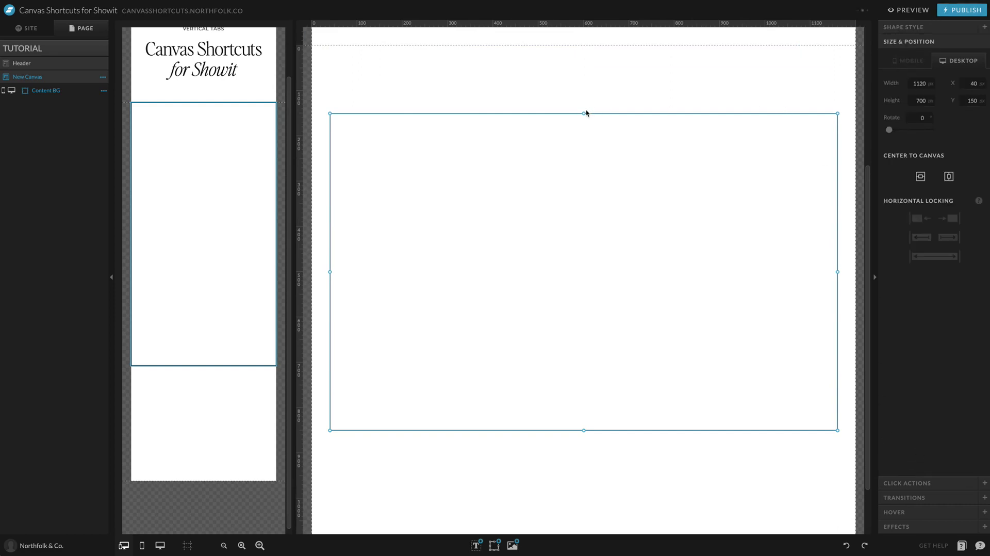
{"action": "left_click_drag", "start_coordinate": [583, 113], "coordinate": [590, 135]}
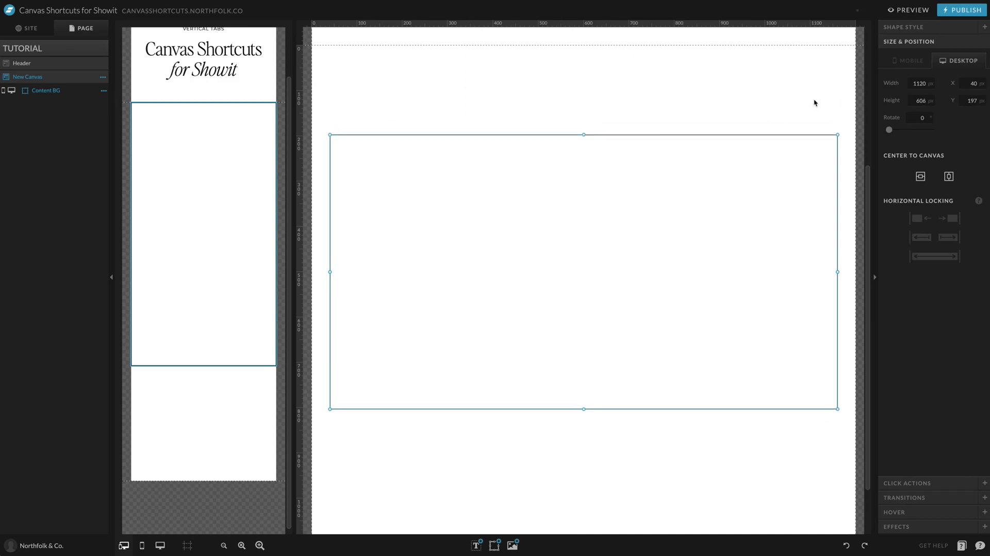
{"action": "double_click", "coordinate": [917, 101]}
{"action": "type", "text": "600"}
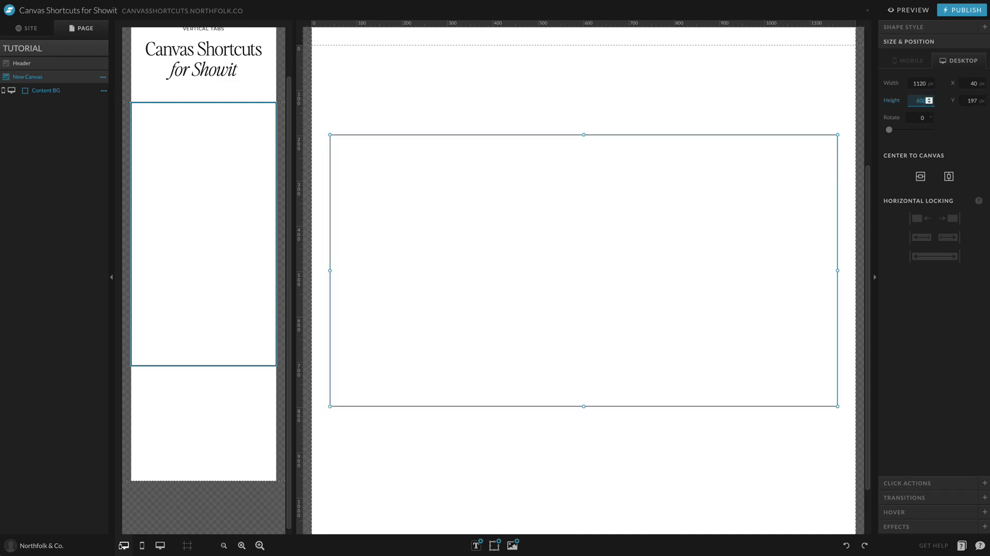
{"action": "key", "text": "Return"}
{"action": "left_click", "coordinate": [947, 175]}
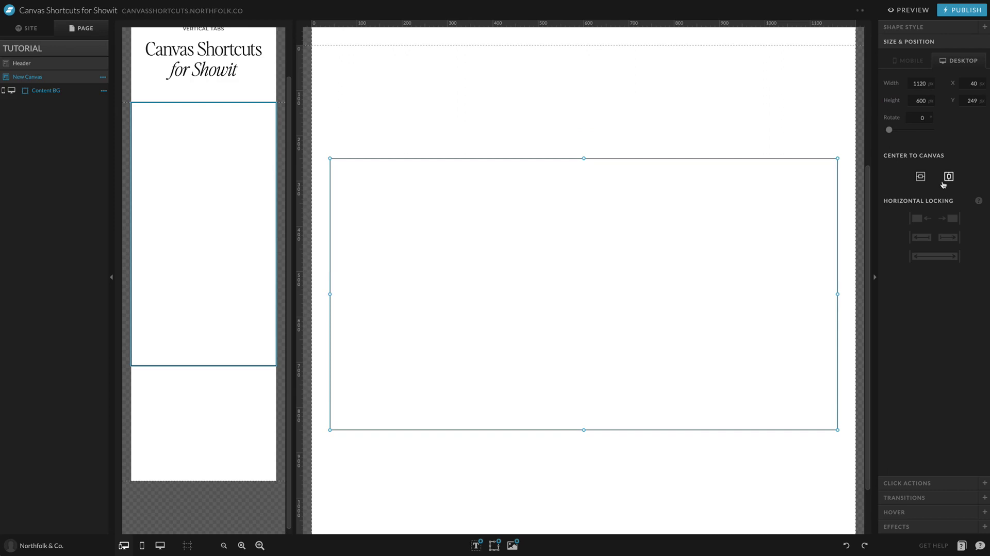
{"action": "scroll", "coordinate": [662, 115], "scroll_direction": "down", "scroll_amount": 1}
{"action": "left_click", "coordinate": [645, 46]}
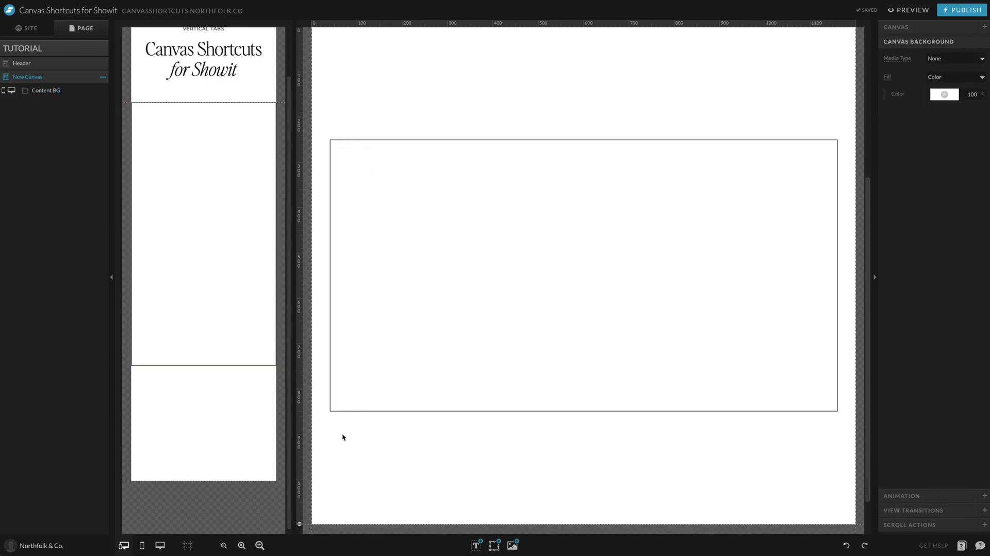
Add a second rectangle to the canvas and align it with the top-left corner of the desktop Content BG.
{"action": "mouse_move", "coordinate": [477, 545]}
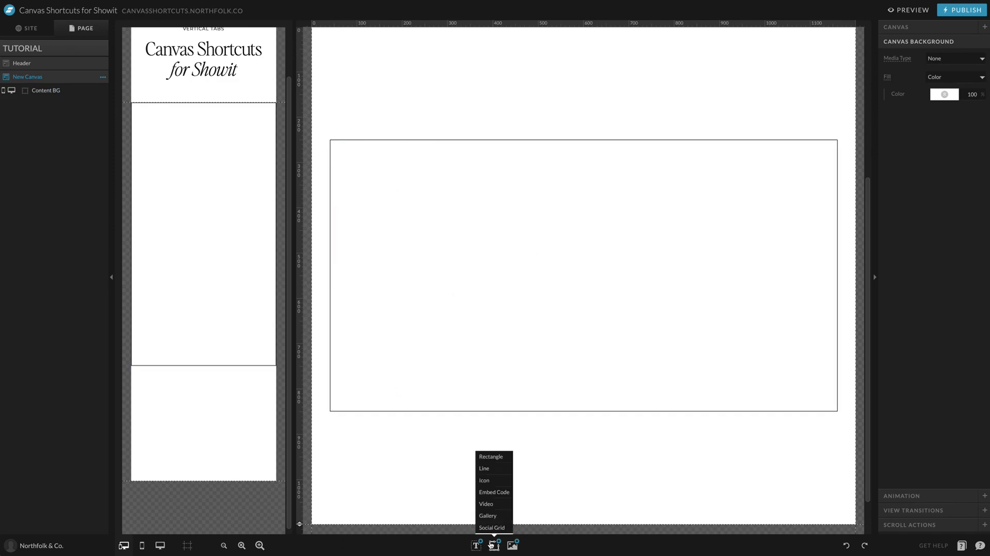
{"action": "left_click", "coordinate": [490, 456]}
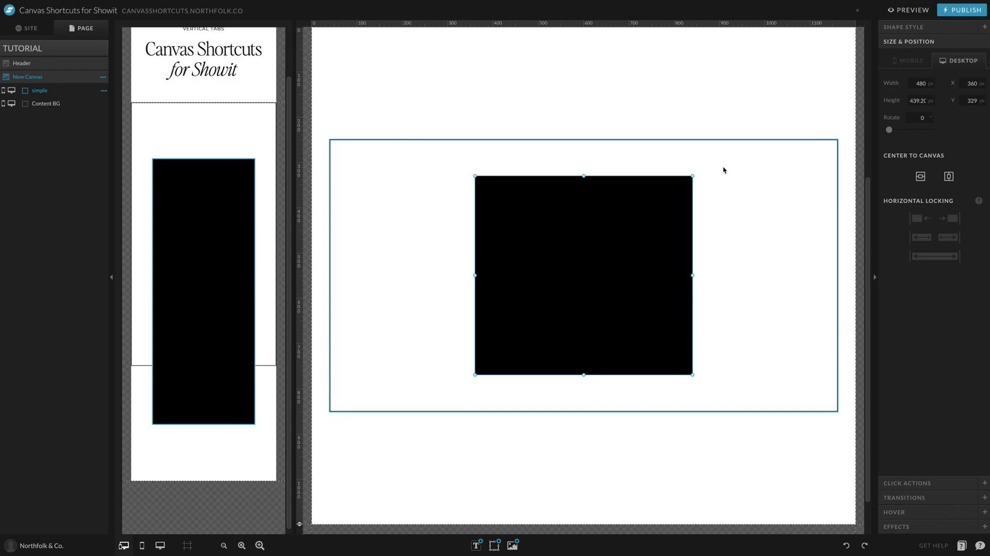
{"action": "left_click_drag", "start_coordinate": [601, 221], "coordinate": [500, 190]}
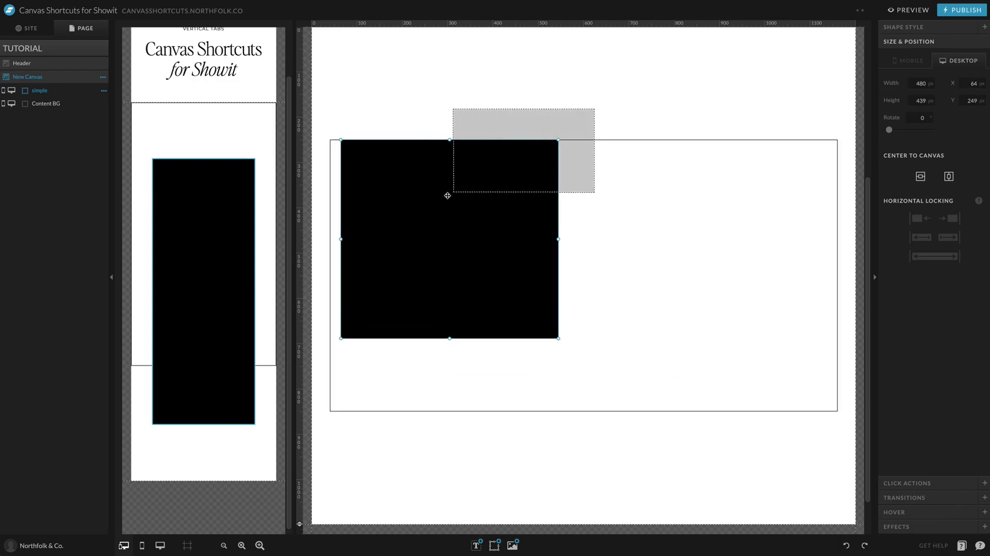
{"action": "key", "text": "ctrl+a"}
{"action": "left_click", "coordinate": [935, 113]}
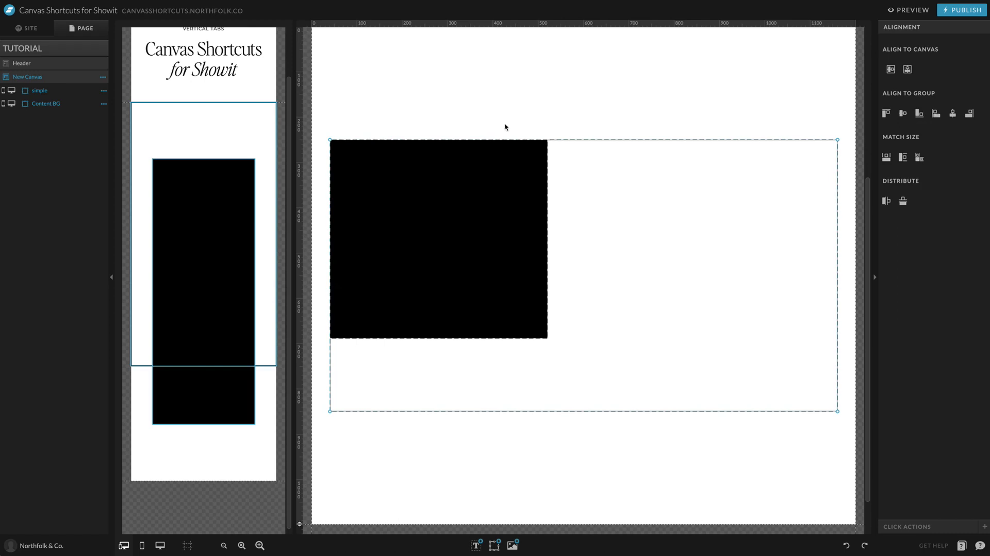
{"action": "left_click", "coordinate": [340, 104]}
Resize the new desktop rectangle to a narrow upright tab 80 px wide and about 222 px tall.
{"action": "left_click", "coordinate": [461, 204]}
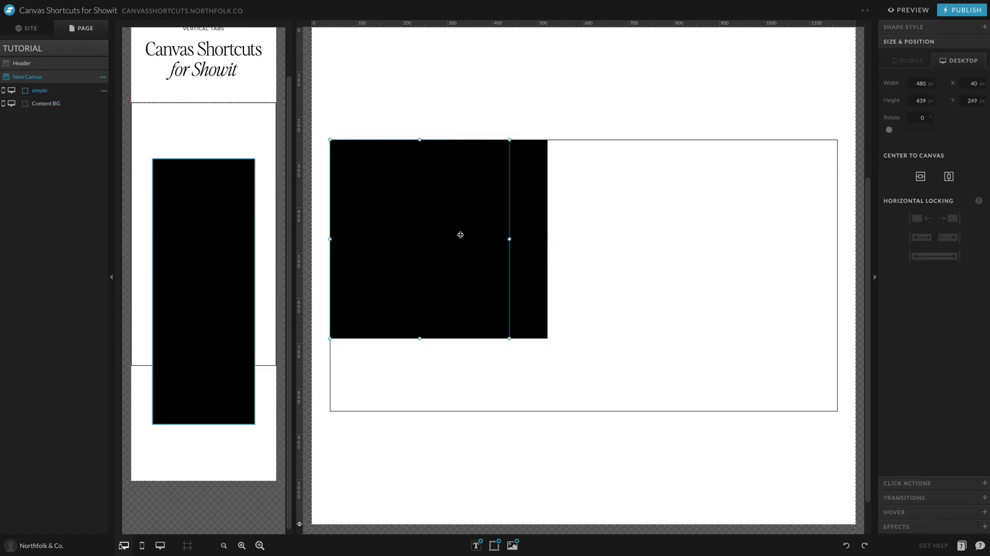
{"action": "left_click_drag", "start_coordinate": [509, 239], "coordinate": [378, 236]}
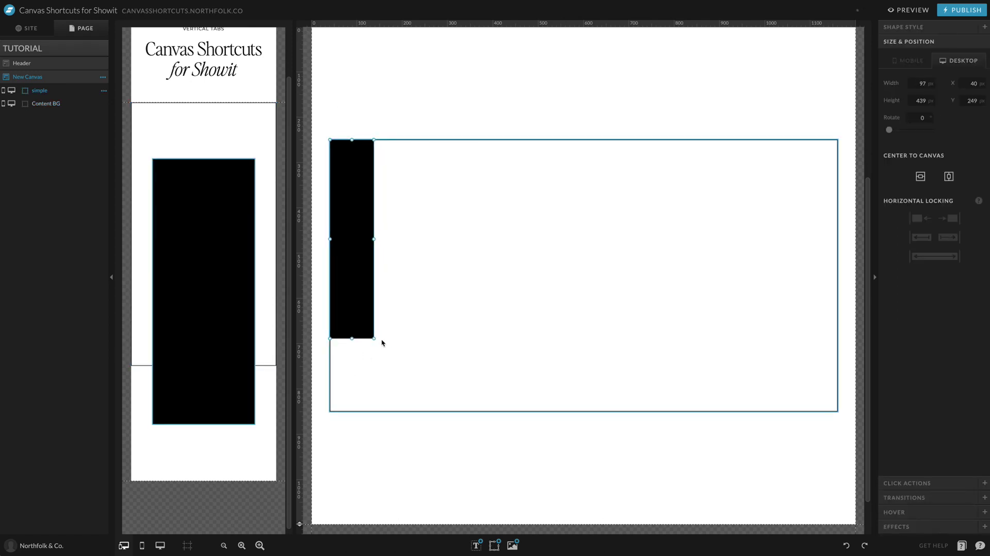
{"action": "left_click_drag", "start_coordinate": [375, 338], "coordinate": [365, 240]}
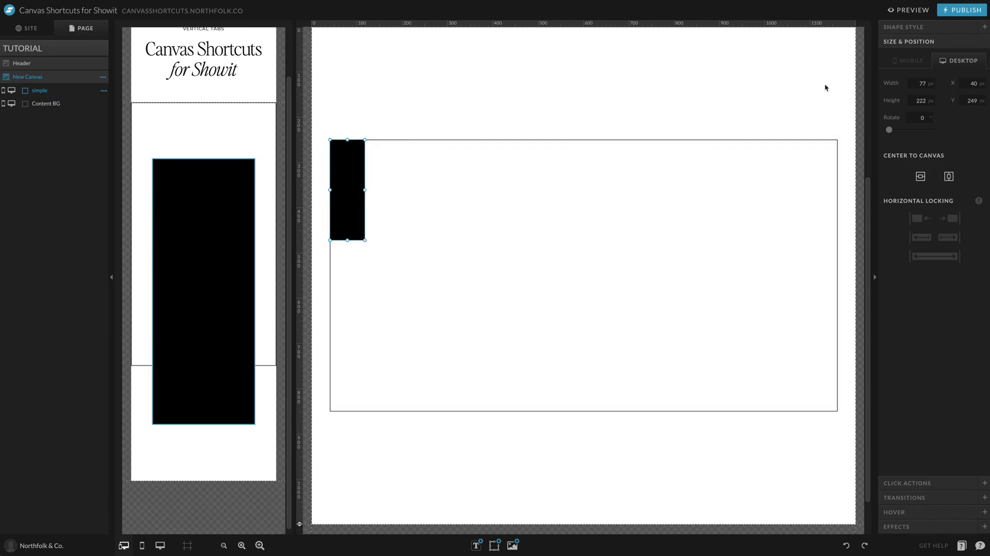
{"action": "left_click", "coordinate": [917, 82]}
{"action": "type", "text": "80"}
{"action": "key", "text": "Return"}
{"action": "left_click", "coordinate": [424, 127]}
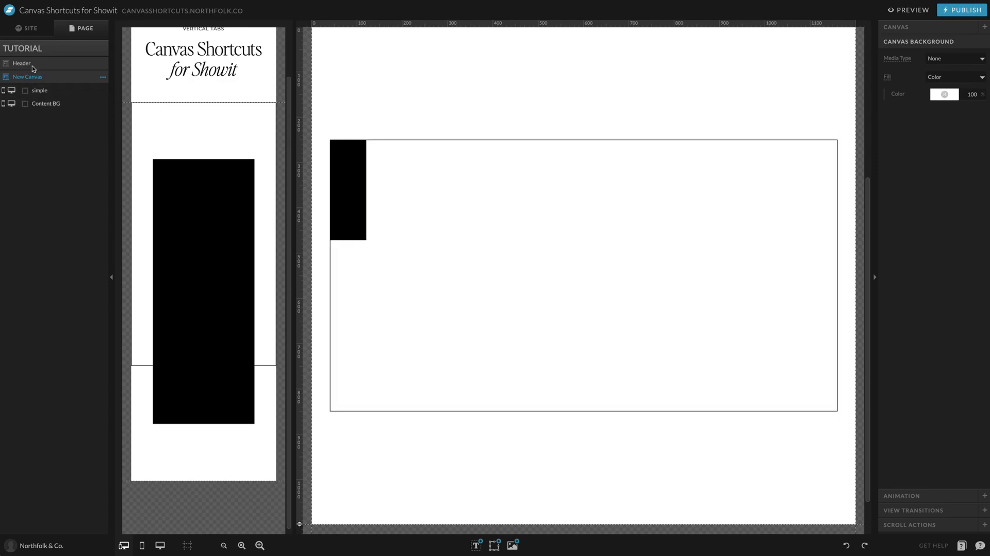
Consult the finished tabs on the Vertical Tabs page and return to the TUTORIAL page.
{"action": "left_click", "coordinate": [28, 29]}
{"action": "left_click", "coordinate": [35, 209]}
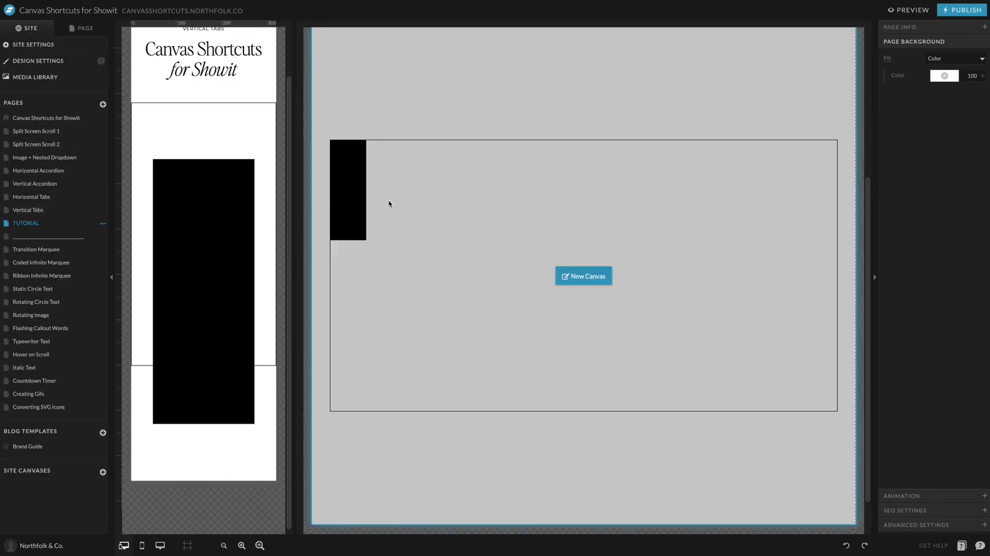
{"action": "left_click", "coordinate": [26, 223]}
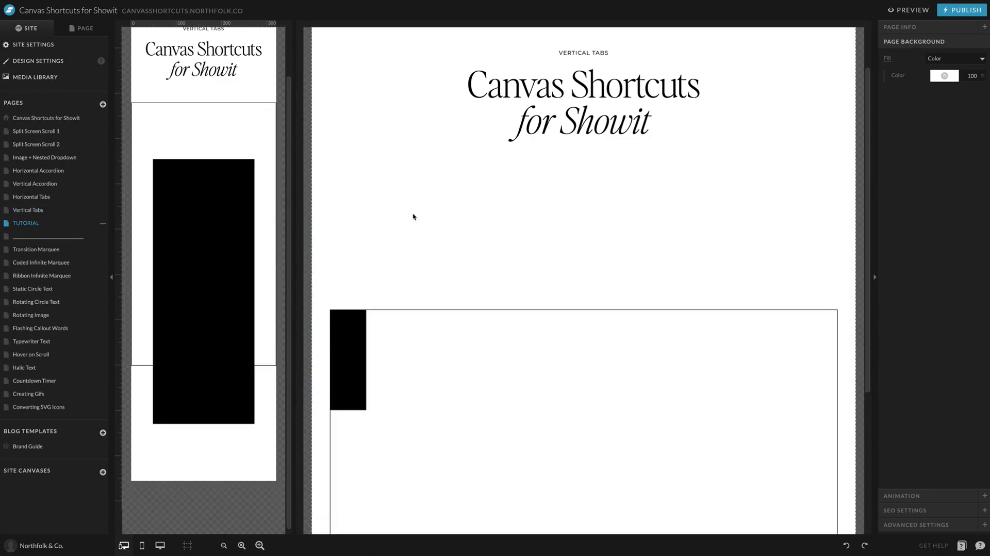
Set the desktop tab rectangle's height to 200 px.
{"action": "left_click", "coordinate": [362, 145]}
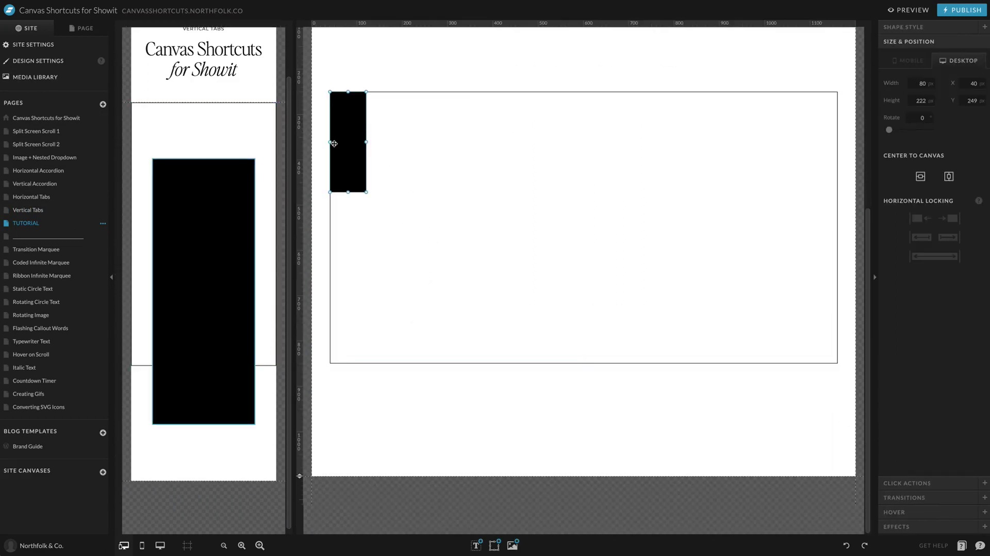
{"action": "left_click", "coordinate": [920, 101]}
{"action": "type", "text": "200"}
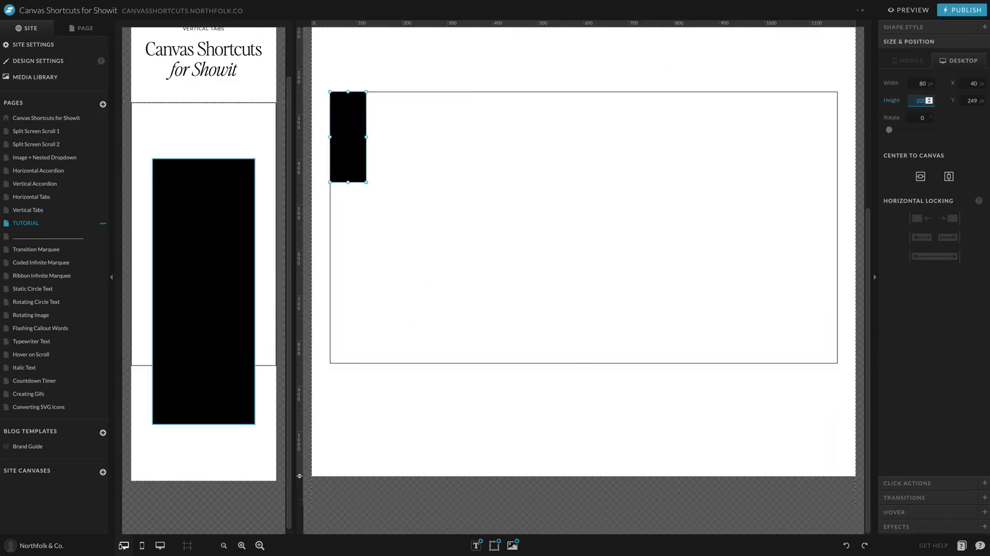
{"action": "key", "text": "Return"}
Give the tab rectangle a light purple fill (swatch 3) and a 1 px black border.
{"action": "left_click", "coordinate": [929, 29]}
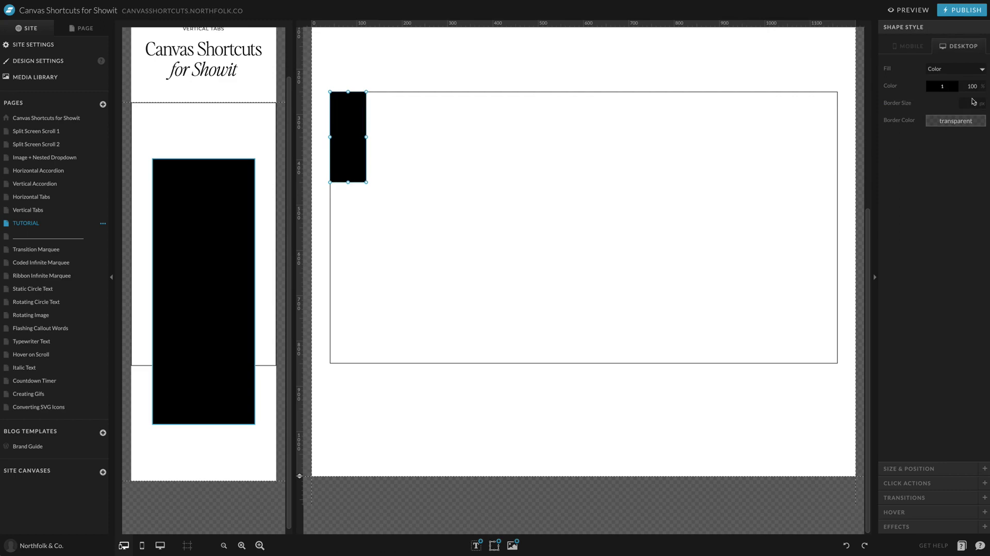
{"action": "left_click", "coordinate": [937, 87]}
{"action": "left_click", "coordinate": [936, 106]}
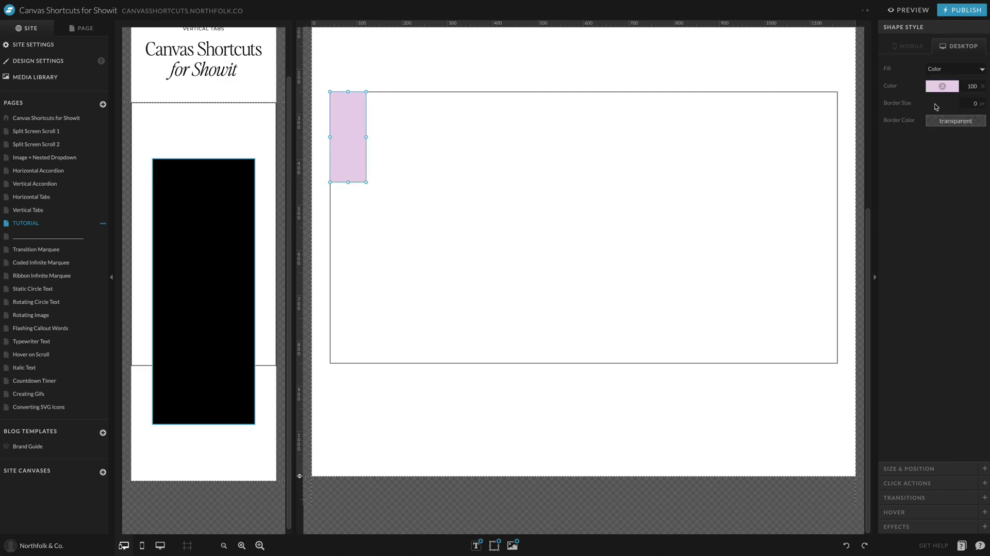
{"action": "left_click", "coordinate": [979, 103]}
{"action": "left_click", "coordinate": [962, 120]}
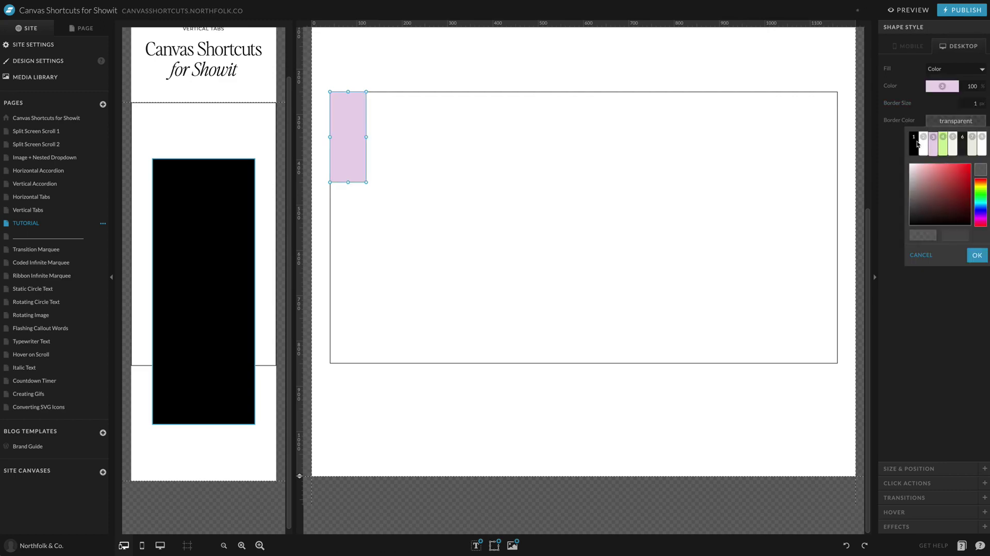
{"action": "left_click", "coordinate": [913, 133]}
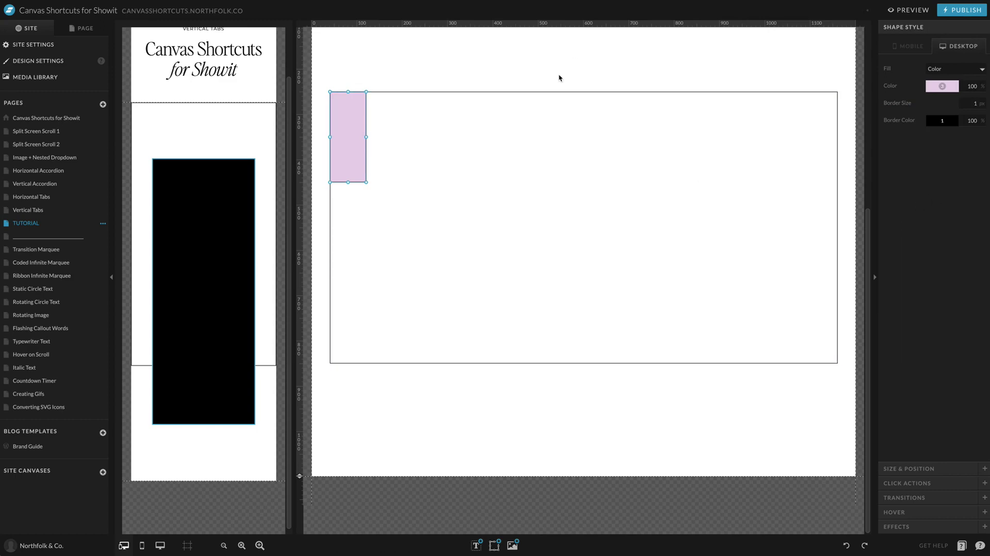
{"action": "scroll", "coordinate": [562, 82], "scroll_direction": "up", "scroll_amount": 2}
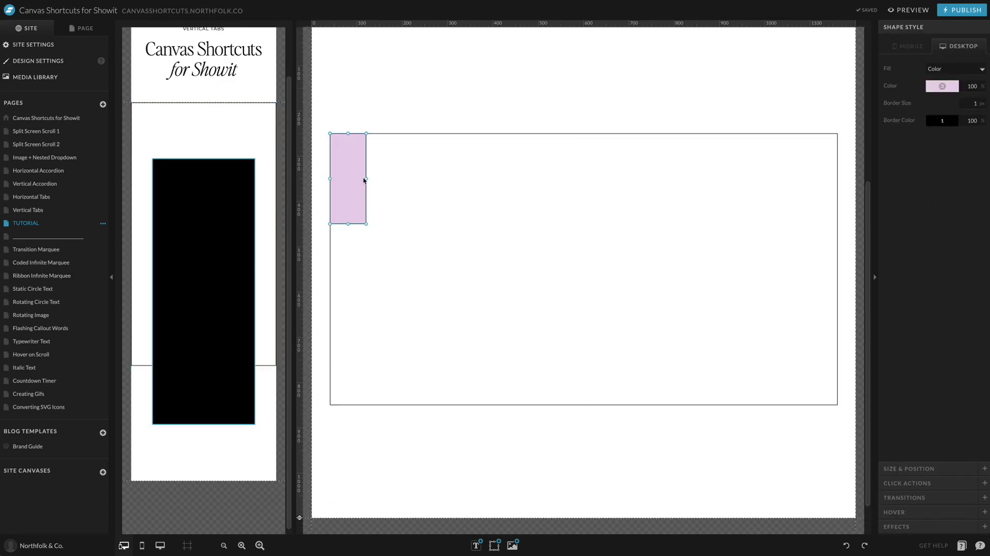
Move the mobile tab rectangle to the top-left corner of Content BG, make it about 157 px tall, and match Content BG's width.
{"action": "left_click", "coordinate": [224, 210]}
{"action": "left_click_drag", "start_coordinate": [225, 212], "coordinate": [194, 183]}
{"action": "left_click_drag", "start_coordinate": [232, 366], "coordinate": [262, 173]}
{"action": "left_click", "coordinate": [266, 153]}
{"action": "left_click", "coordinate": [252, 161], "text": "shift"}
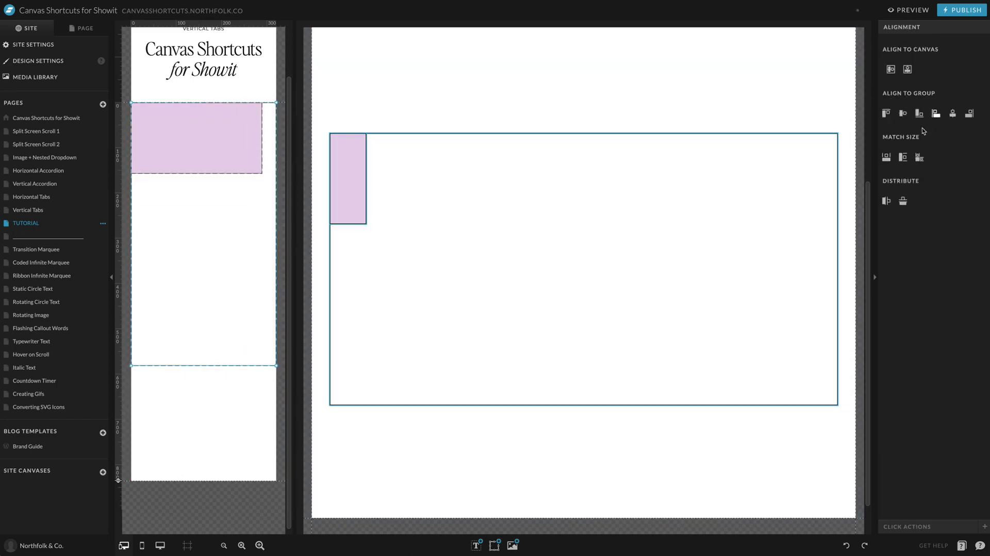
{"action": "left_click", "coordinate": [886, 157]}
{"action": "left_click", "coordinate": [174, 402]}
Reduce the mobile tab rectangle's height to about 54 px.
{"action": "left_click", "coordinate": [192, 126]}
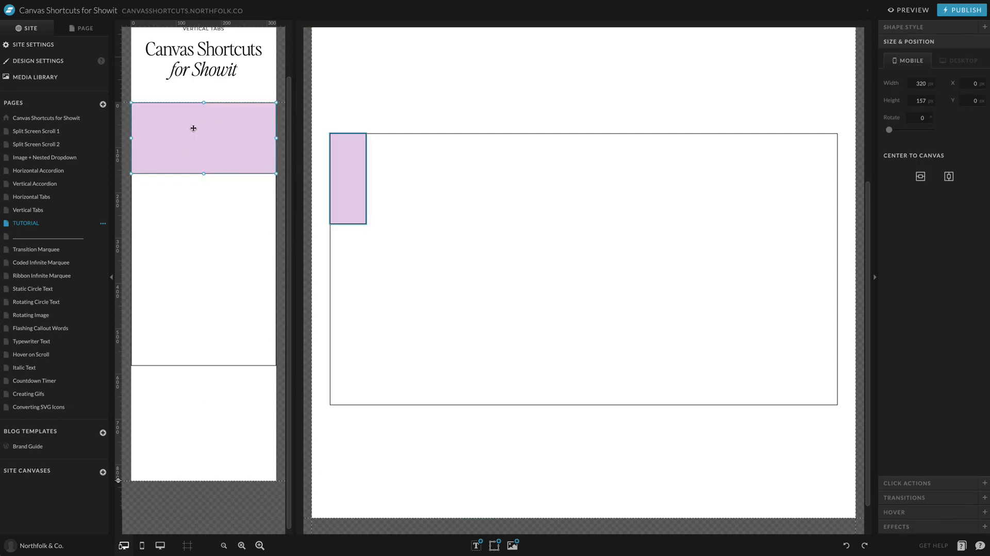
{"action": "left_click_drag", "start_coordinate": [203, 174], "coordinate": [207, 127]}
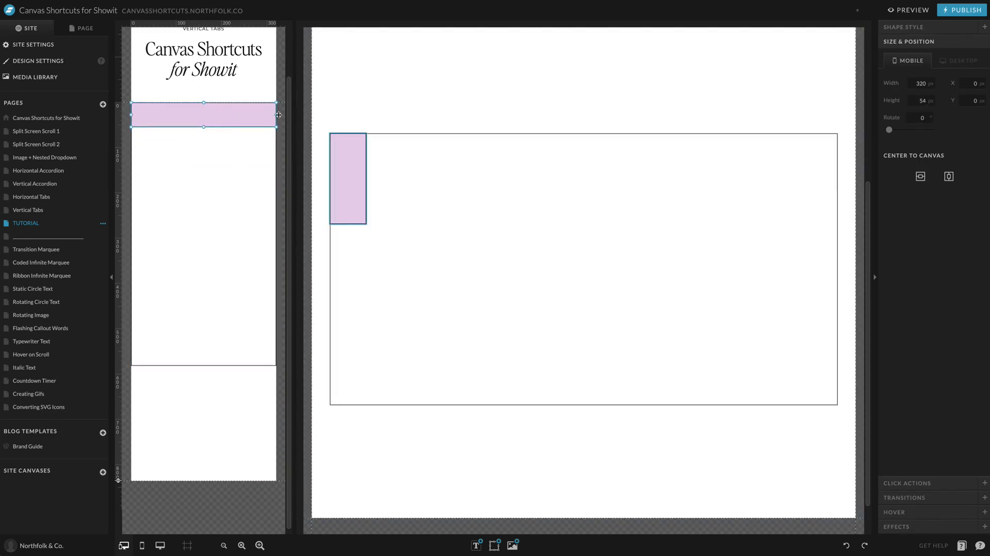
{"action": "mouse_move", "coordinate": [373, 280]}
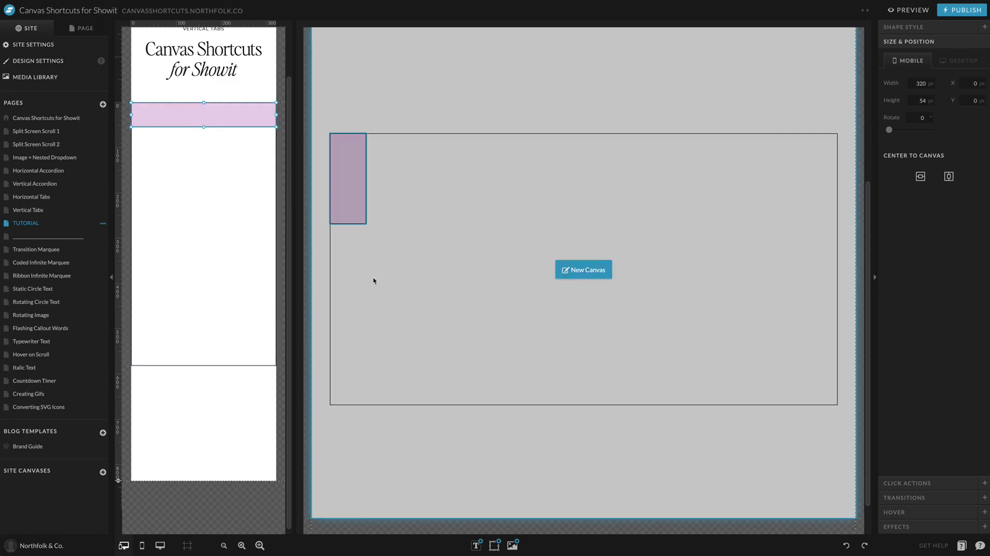
{"action": "left_click", "coordinate": [325, 272]}
Rename the tab rectangle element in the TUTORIAL page's new canvas to Tab BG.
{"action": "left_click", "coordinate": [89, 32]}
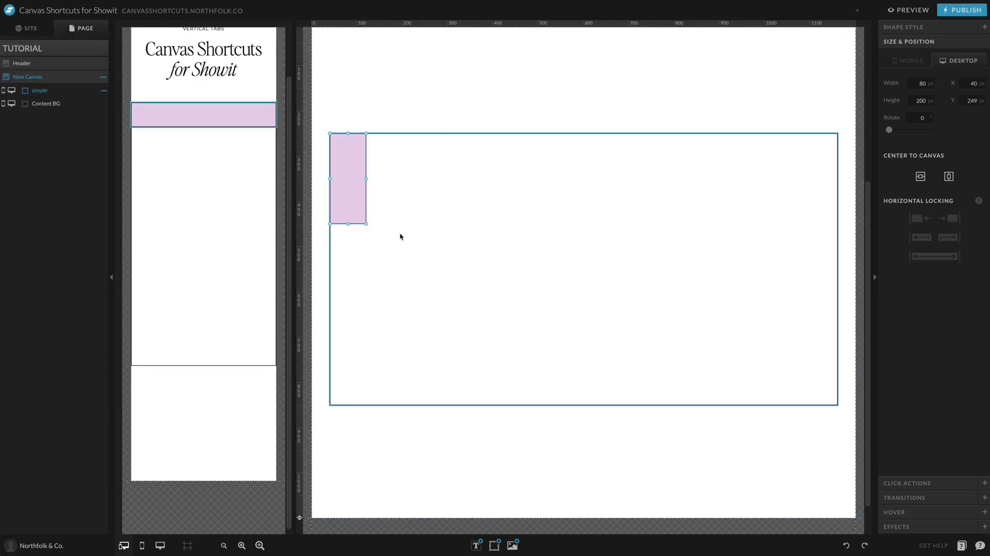
{"action": "left_click", "coordinate": [319, 233]}
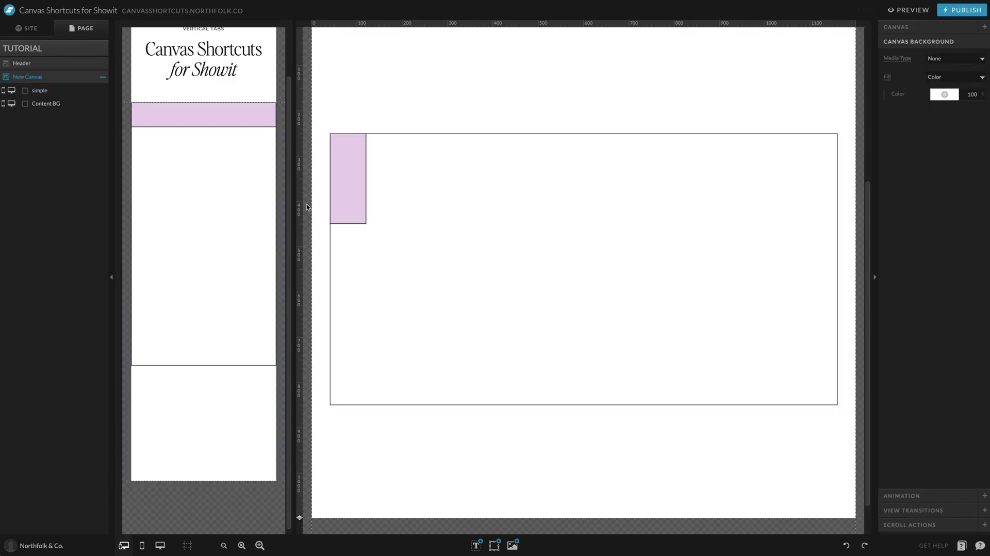
{"action": "left_click", "coordinate": [348, 177]}
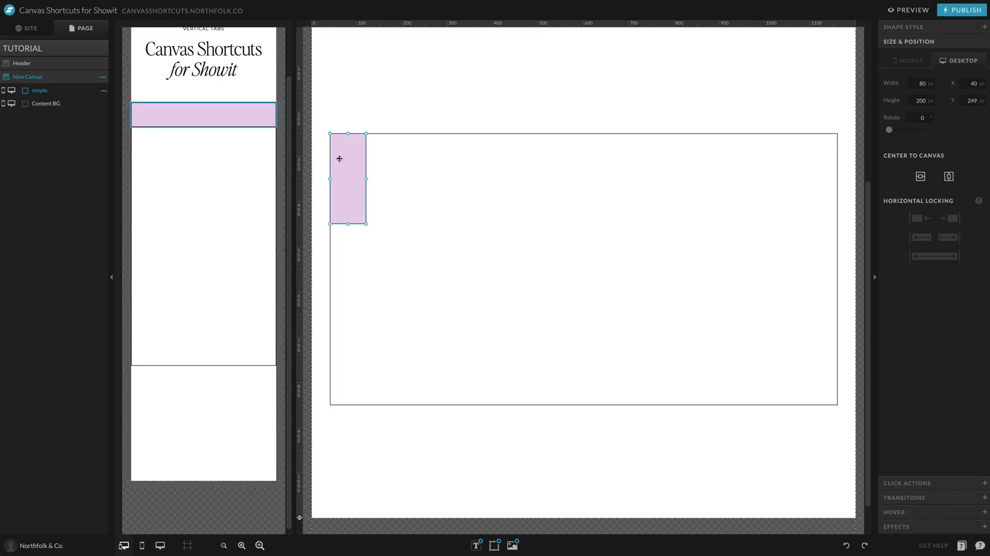
{"action": "double_click", "coordinate": [42, 90]}
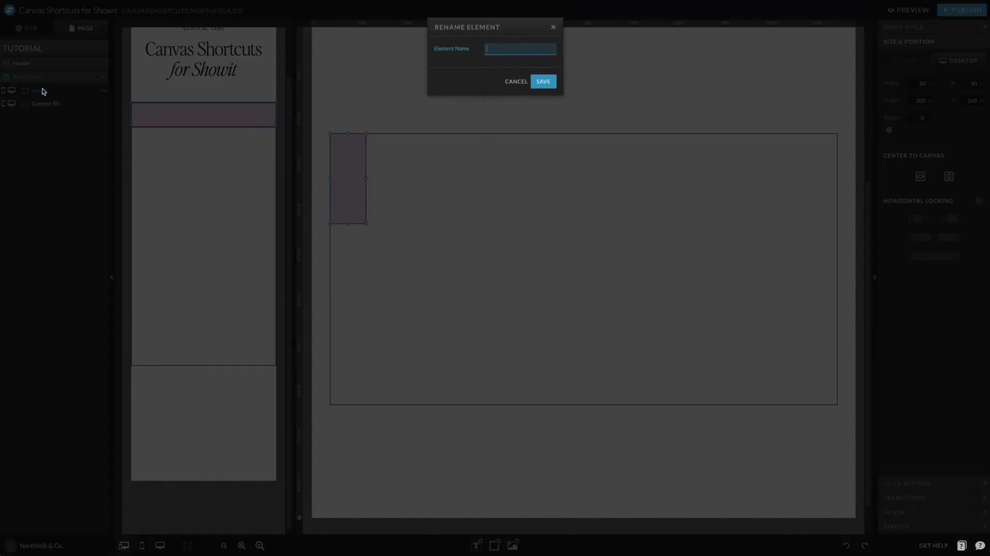
{"action": "type", "text": "Tab BG"}
{"action": "key", "text": "Return"}
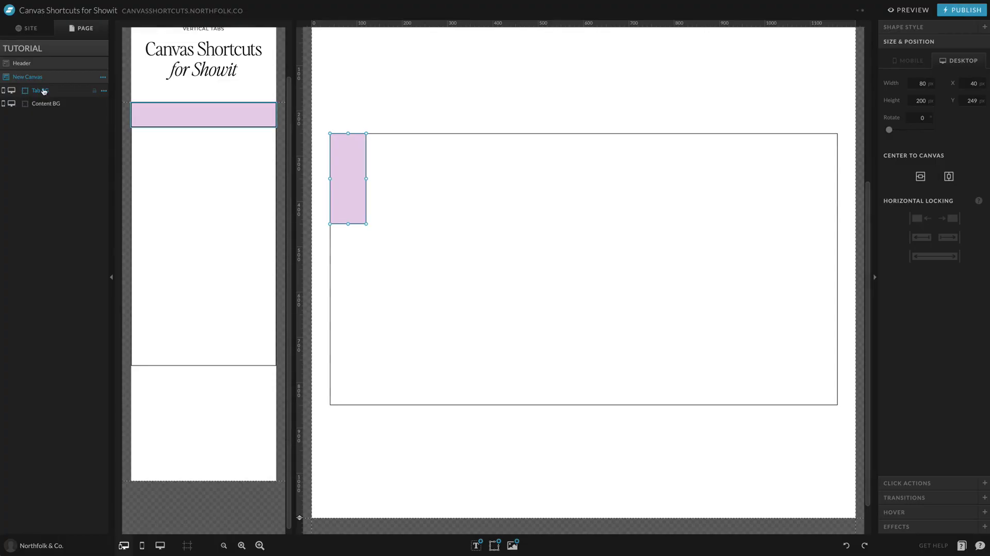
Add a subheading text element to the new canvas and change its text to TAB TITLE 1.
{"action": "mouse_move", "coordinate": [471, 551]}
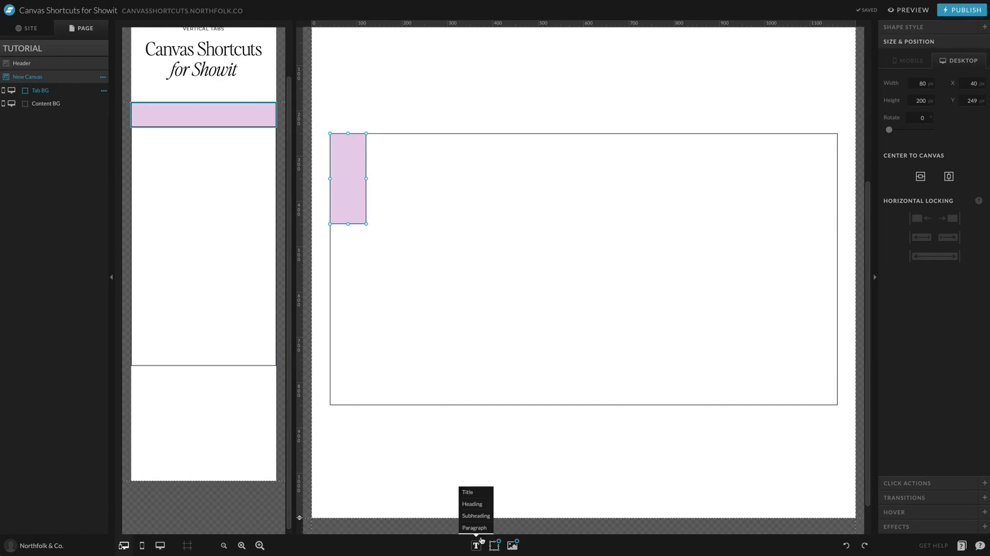
{"action": "left_click", "coordinate": [475, 515]}
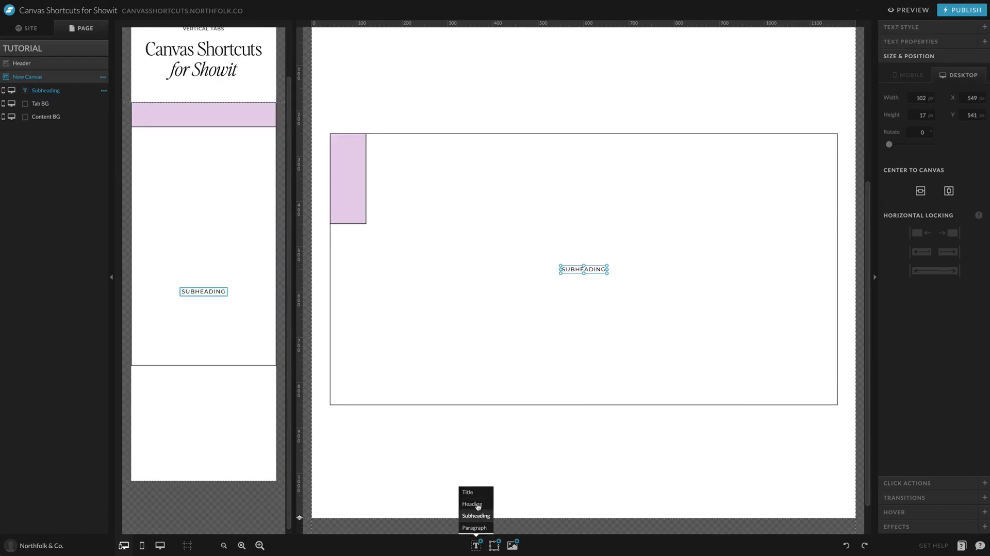
{"action": "double_click", "coordinate": [583, 268]}
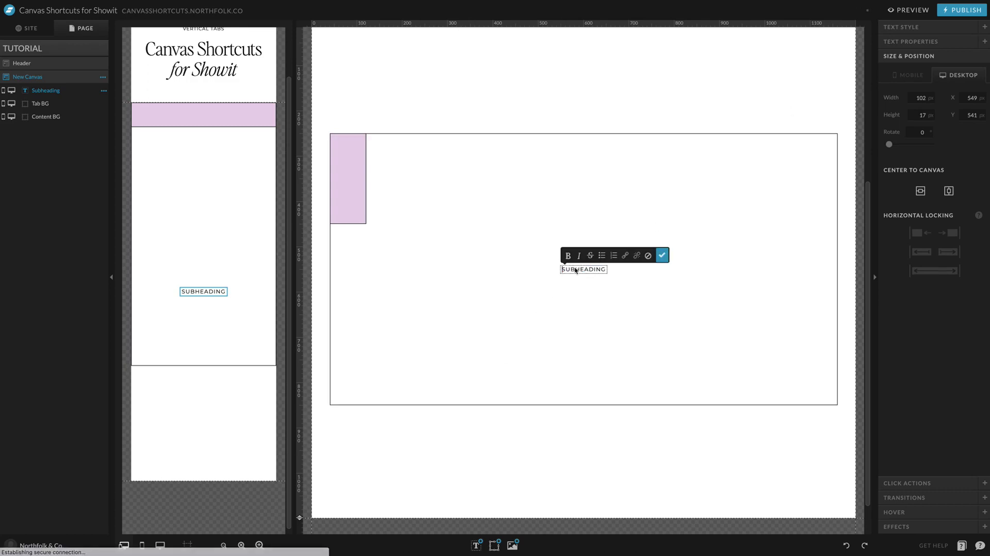
{"action": "key", "text": "ctrl+a"}
{"action": "type", "text": "TA"}
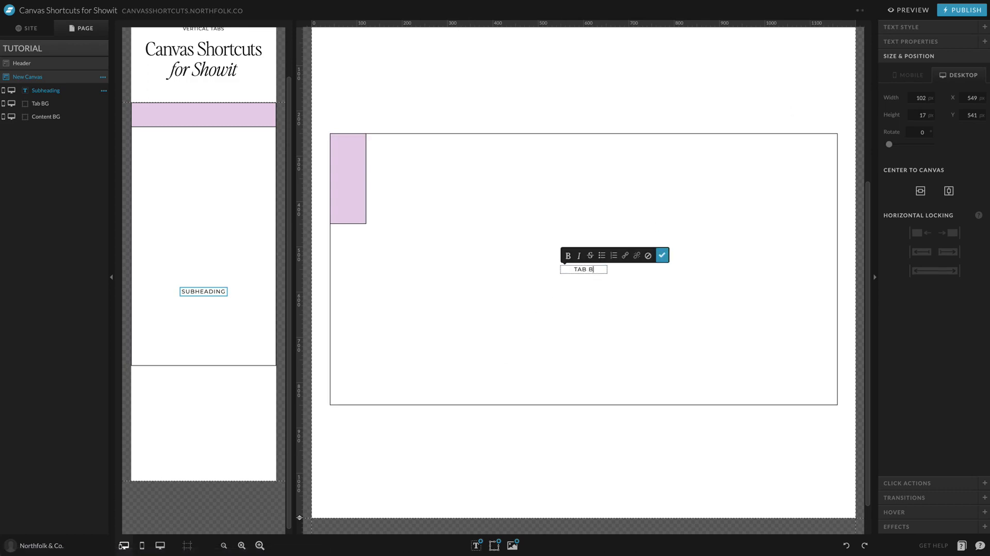
{"action": "type", "text": "B TITLE 1"}
{"action": "left_click", "coordinate": [580, 279]}
{"action": "left_click", "coordinate": [939, 123]}
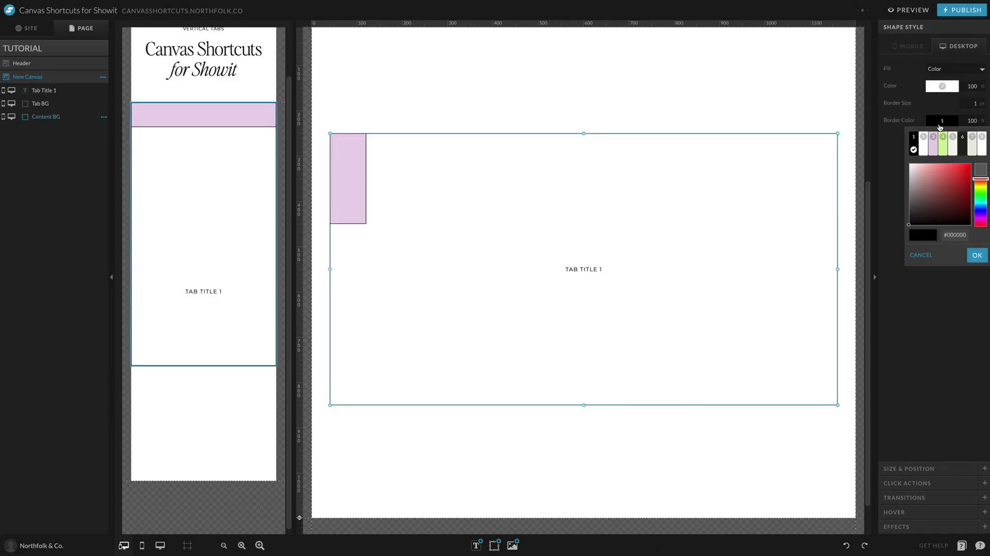
{"action": "left_click", "coordinate": [939, 122]}
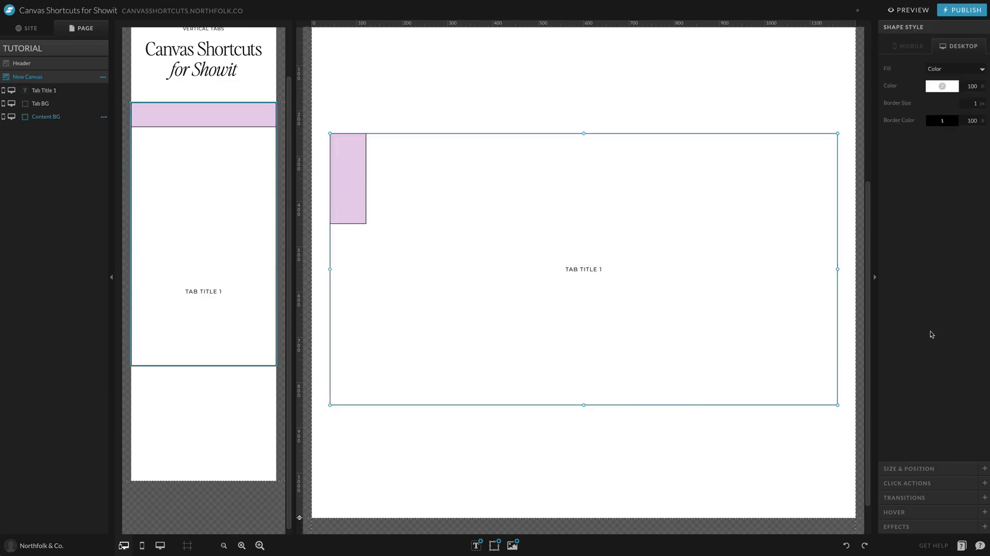
Set the desktop TAB TITLE 1 text's font to Montserrat Ultra Bold.
{"action": "left_click", "coordinate": [601, 266]}
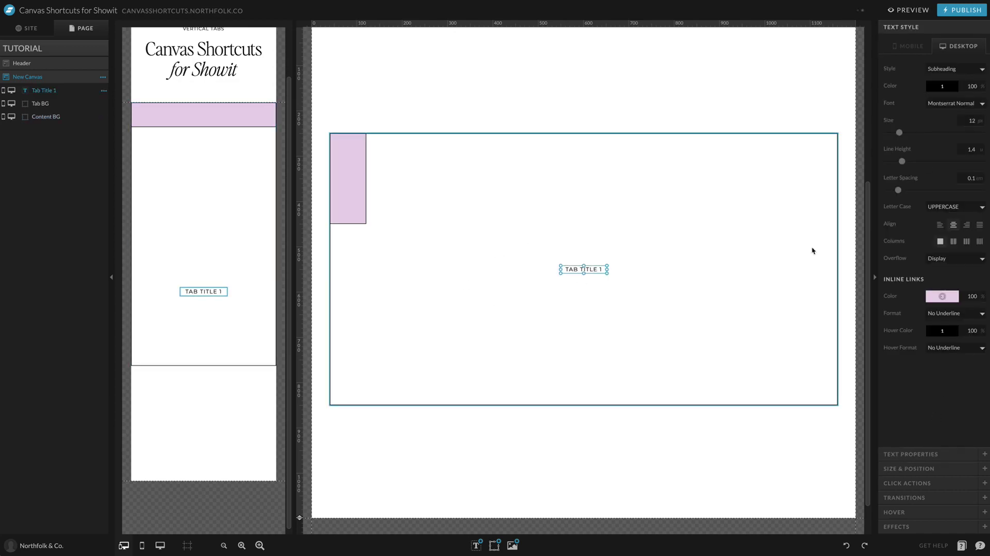
{"action": "left_click", "coordinate": [939, 105]}
{"action": "left_click", "coordinate": [951, 111]}
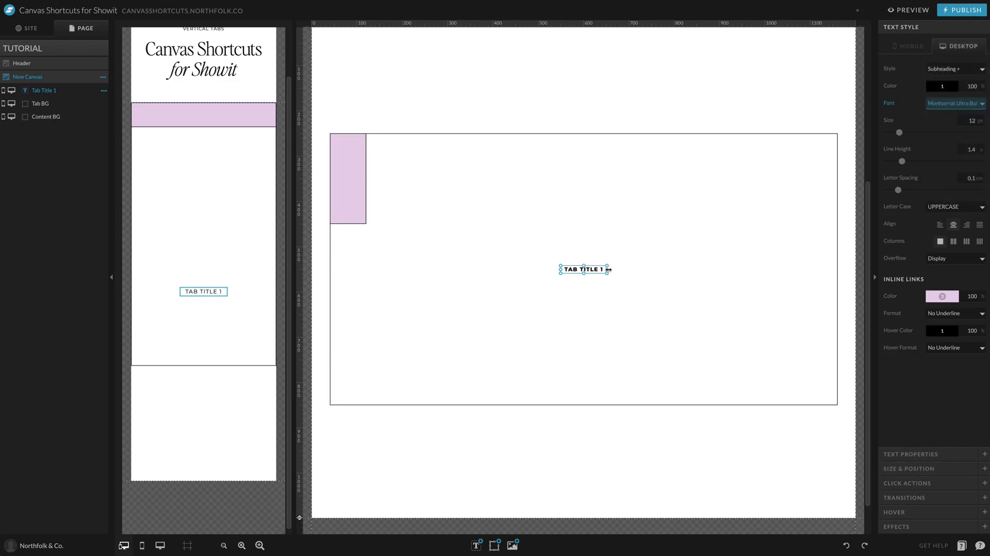
Rotate the desktop Tab Title 1 to read bottom to top and fit its text box inside the purple tab rectangle.
{"action": "left_click_drag", "start_coordinate": [607, 269], "coordinate": [608, 160]}
{"action": "left_click_drag", "start_coordinate": [581, 244], "coordinate": [342, 176]}
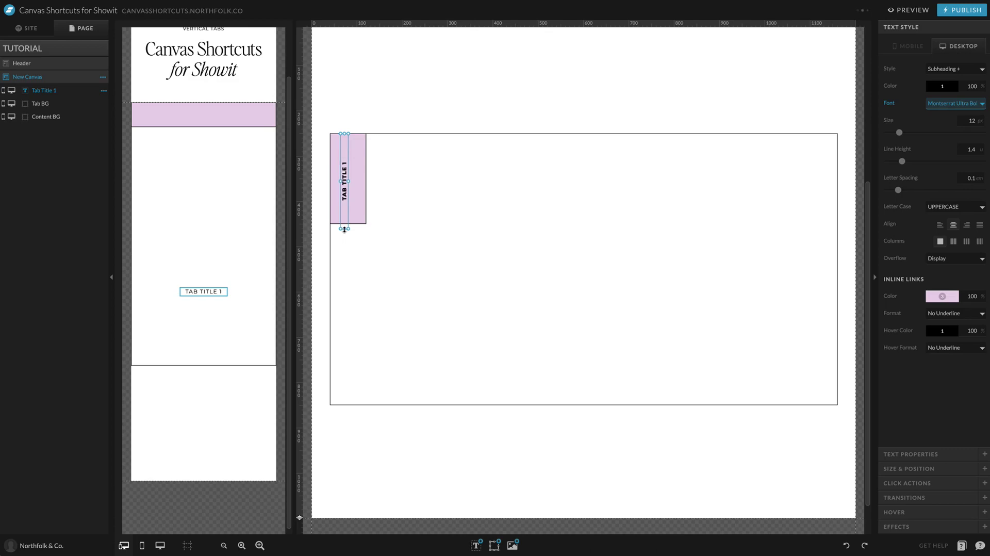
{"action": "left_click_drag", "start_coordinate": [342, 229], "coordinate": [342, 220]}
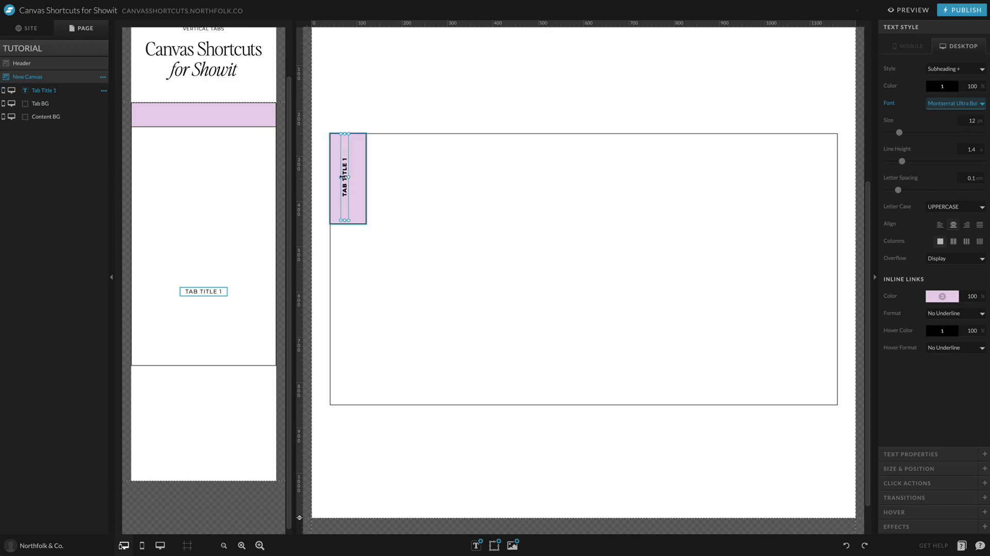
{"action": "mouse_move", "coordinate": [342, 176]}
{"action": "left_mouse_down"}
{"action": "mouse_move", "coordinate": [365, 178]}
{"action": "mouse_move", "coordinate": [333, 177]}
{"action": "left_mouse_up"}
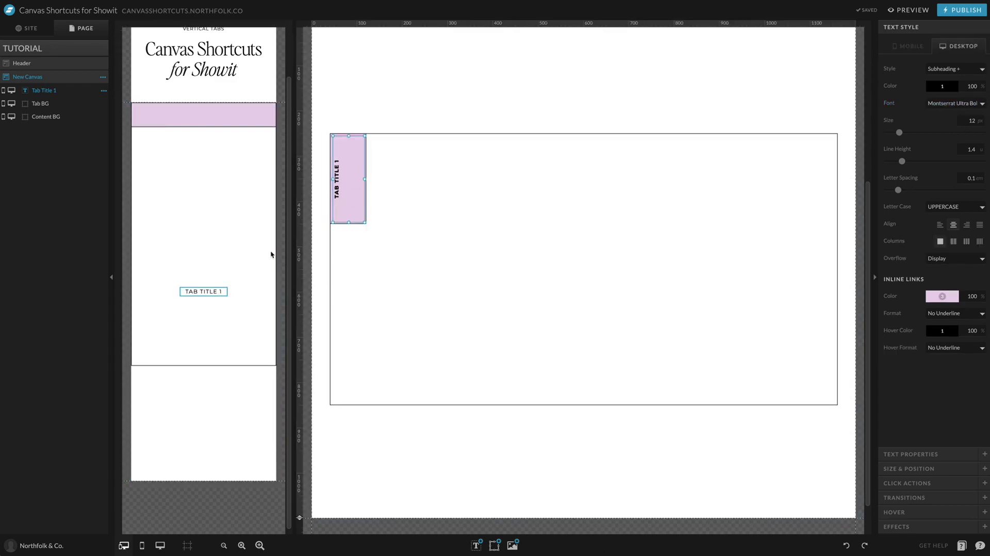
Fit mobile Tab Title 1 inside the mobile tab rectangle with line height 2.5 and align it to Tab BG's centre.
{"action": "left_click_drag", "start_coordinate": [207, 291], "coordinate": [273, 122]}
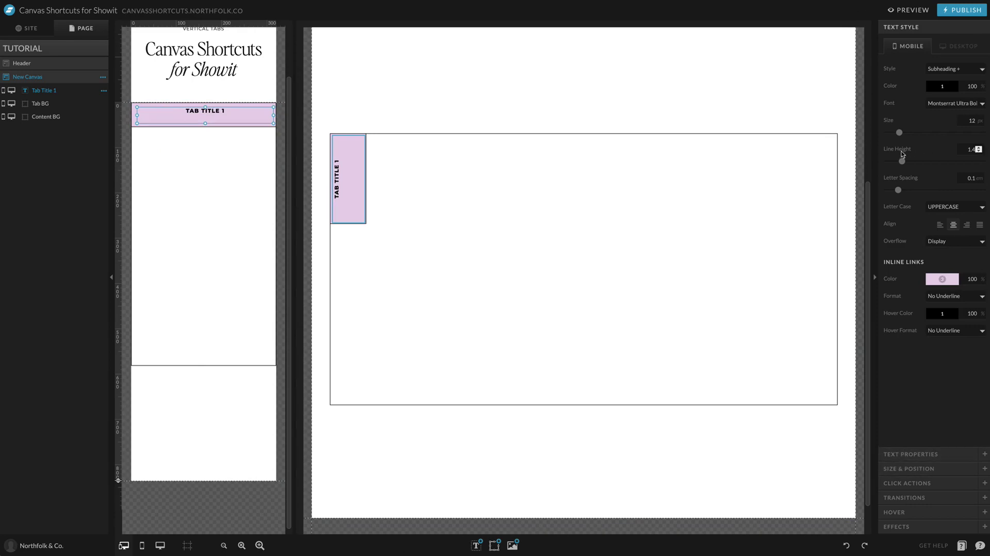
{"action": "left_click_drag", "start_coordinate": [902, 161], "coordinate": [911, 161]}
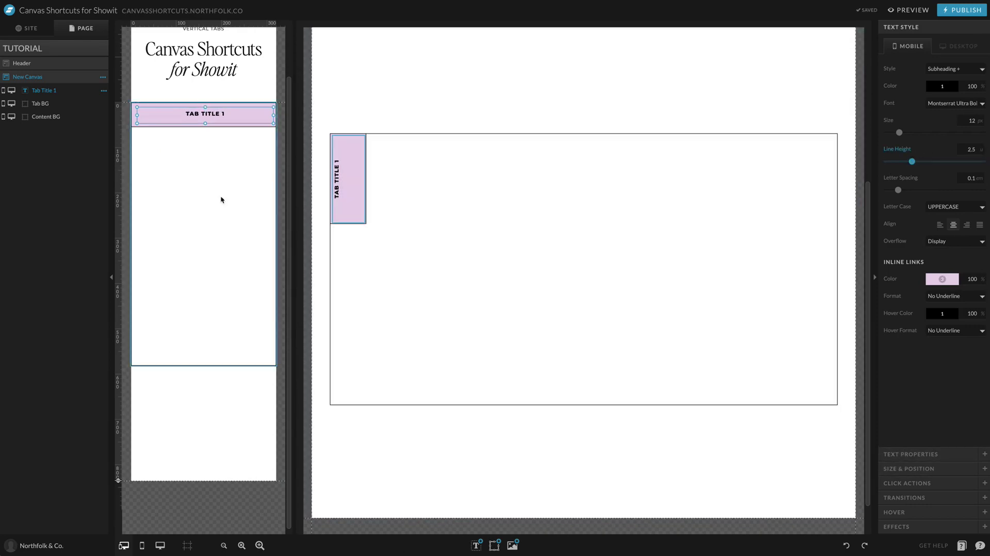
{"action": "left_click", "coordinate": [254, 121], "text": "shift"}
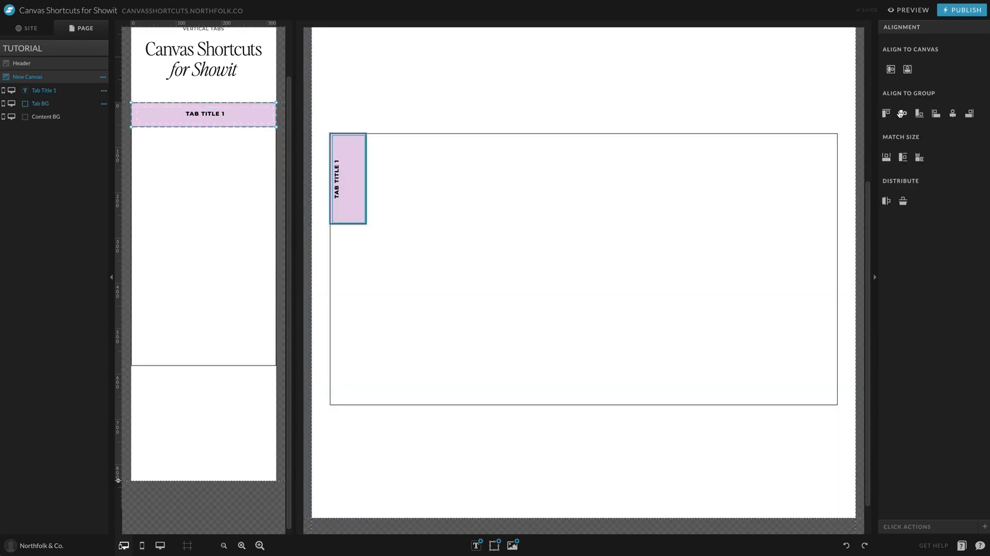
{"action": "left_click", "coordinate": [902, 113]}
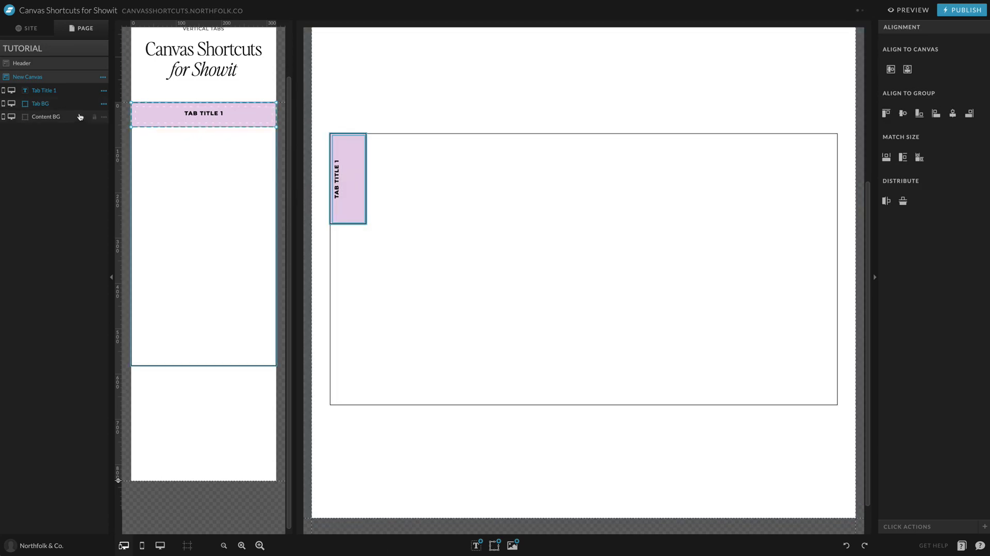
Lock Content BG and slightly increase mobile Tab Title 1's line height to centre the text vertically in its tab.
{"action": "left_click", "coordinate": [97, 117]}
{"action": "left_click", "coordinate": [191, 113]}
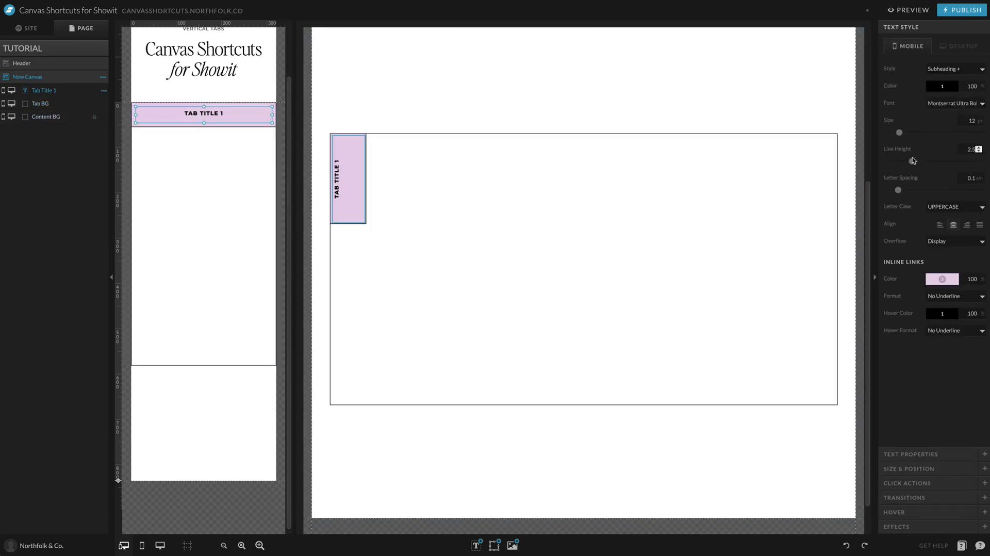
{"action": "left_click_drag", "start_coordinate": [911, 161], "coordinate": [916, 161]}
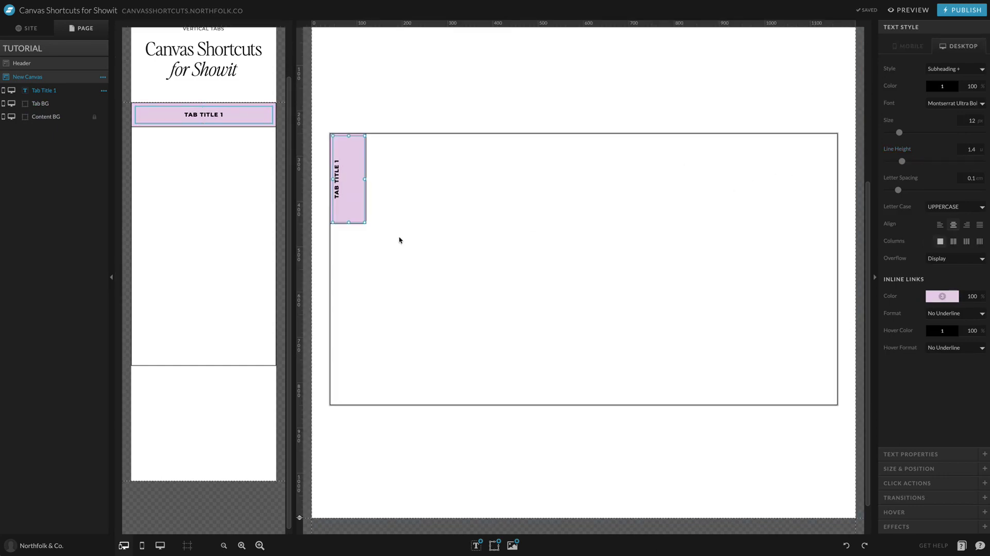
Align desktop Tab Title 1 with Tab BG's centre and set its line height to 5.7.
{"action": "left_click", "coordinate": [344, 221]}
{"action": "key", "text": "ctrl+a"}
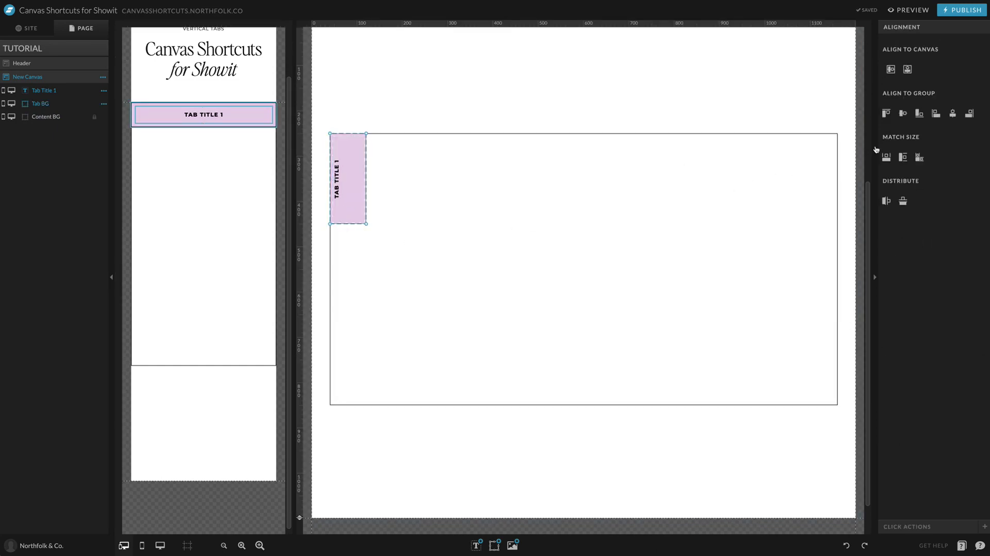
{"action": "left_click", "coordinate": [902, 116]}
{"action": "left_click", "coordinate": [425, 290]}
{"action": "left_click", "coordinate": [349, 174]}
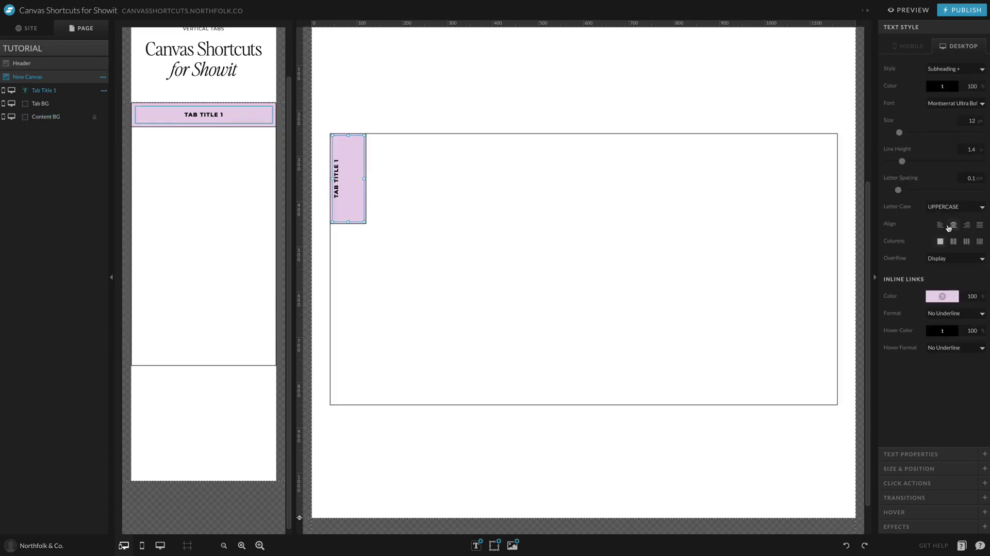
{"action": "left_click_drag", "start_coordinate": [901, 161], "coordinate": [942, 148]}
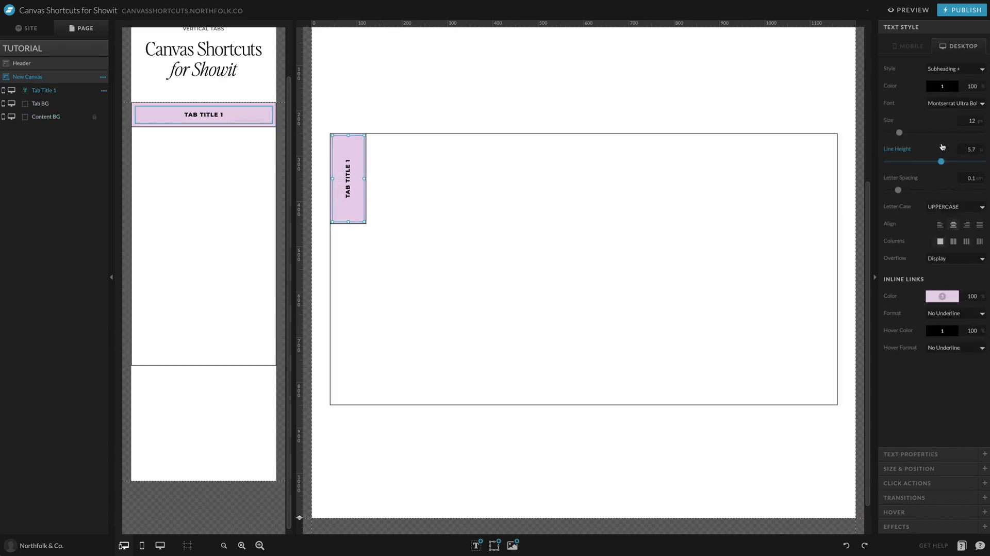
{"action": "left_click", "coordinate": [657, 299]}
{"action": "left_click", "coordinate": [655, 135]}
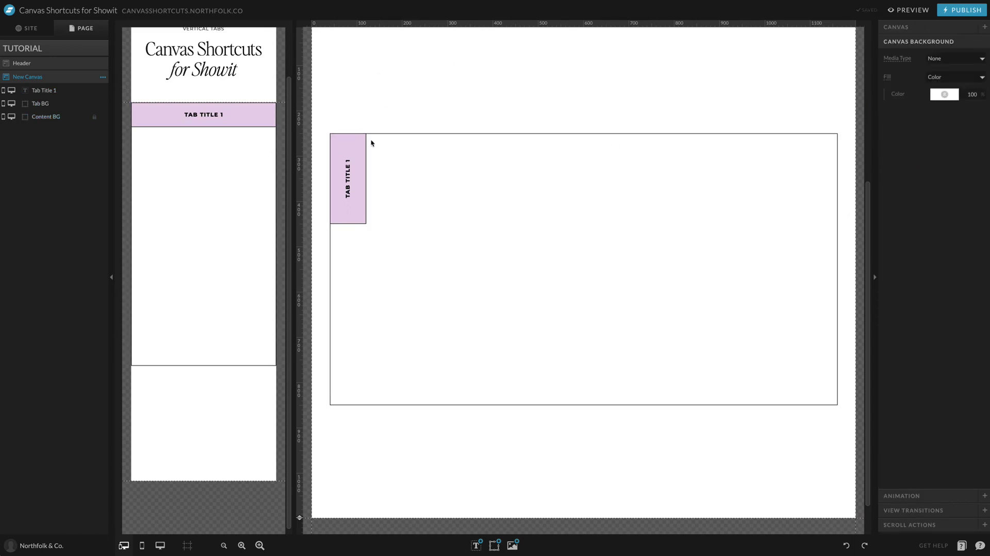
Link Tab Title 1's click action to View 1 of This Canvas, with Scroll to Canvas turned off.
{"action": "left_click", "coordinate": [338, 172]}
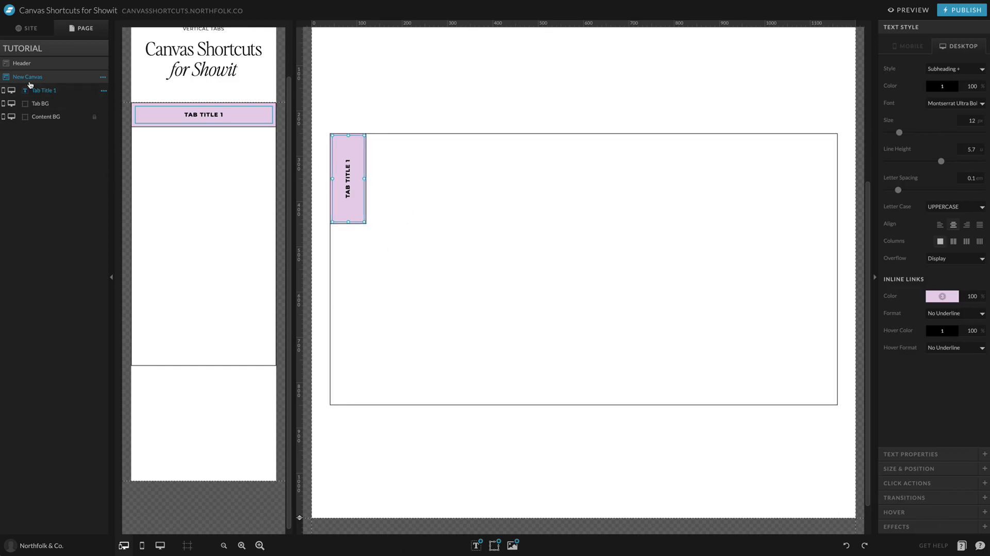
{"action": "mouse_move", "coordinate": [195, 128]}
{"action": "left_click", "coordinate": [903, 480]}
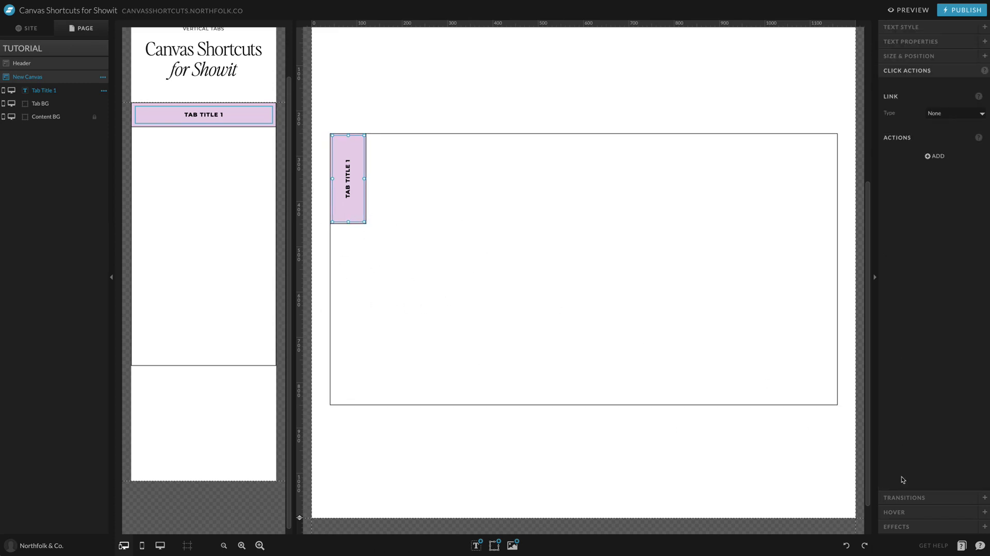
{"action": "left_click", "coordinate": [933, 113]}
{"action": "left_click", "coordinate": [959, 131]}
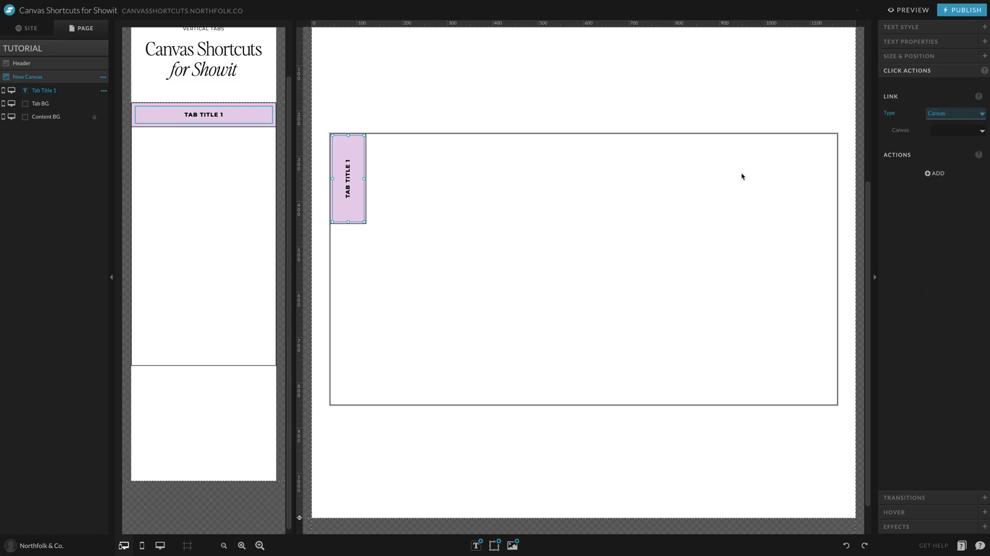
{"action": "left_click", "coordinate": [960, 129]}
{"action": "left_click", "coordinate": [950, 141]}
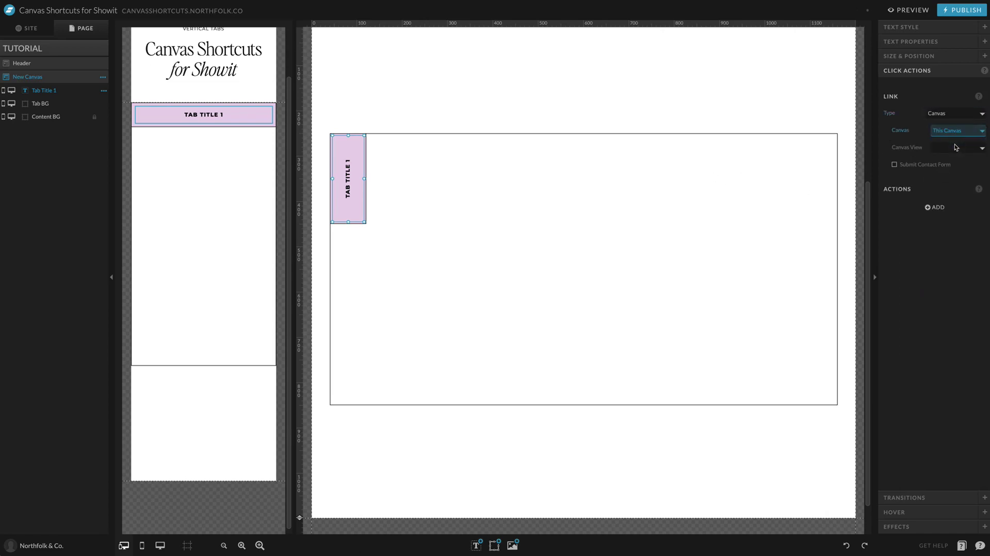
{"action": "left_click", "coordinate": [939, 149]}
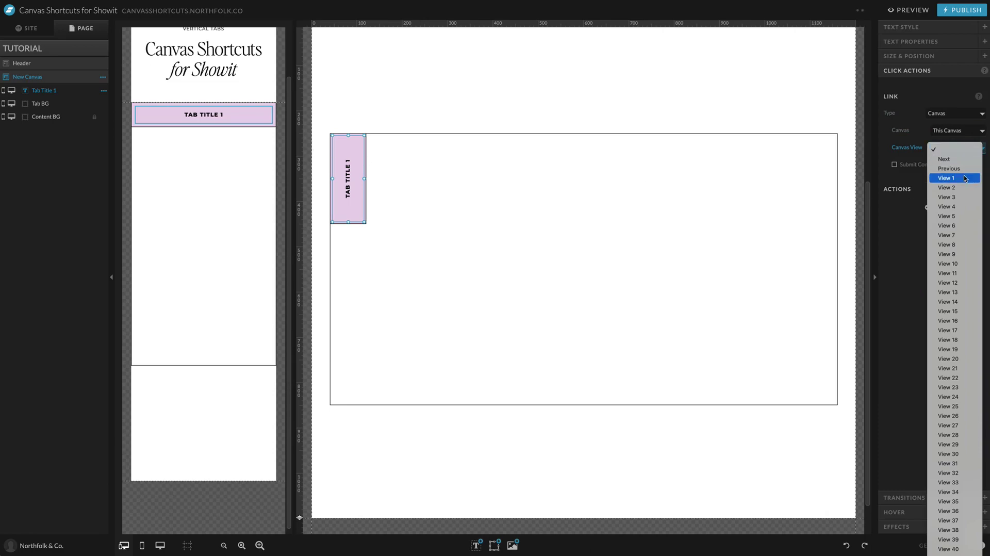
{"action": "left_click", "coordinate": [943, 178]}
{"action": "left_click", "coordinate": [918, 165]}
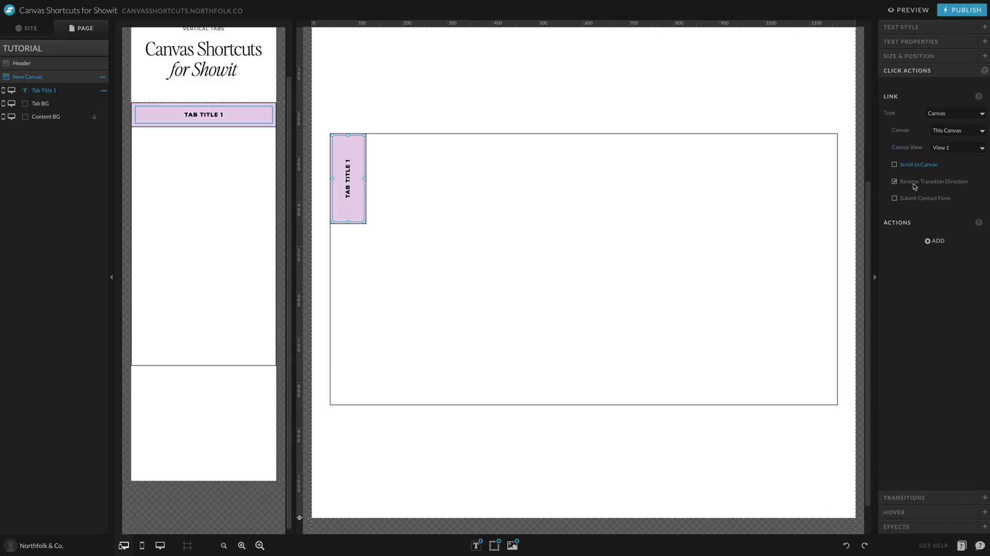
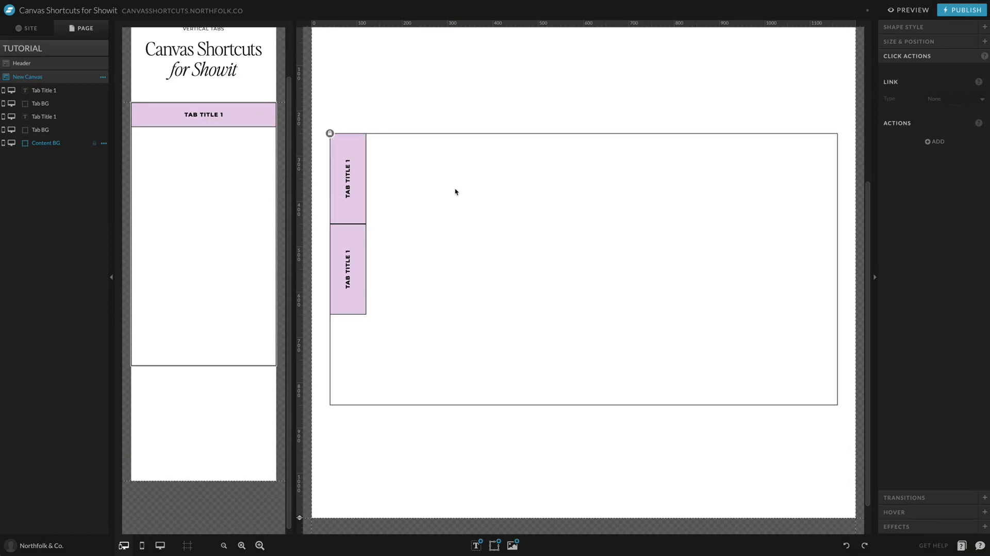
Move the mobile copy of the tab title and background directly below the first mobile tab.
{"action": "left_click", "coordinate": [343, 288]}
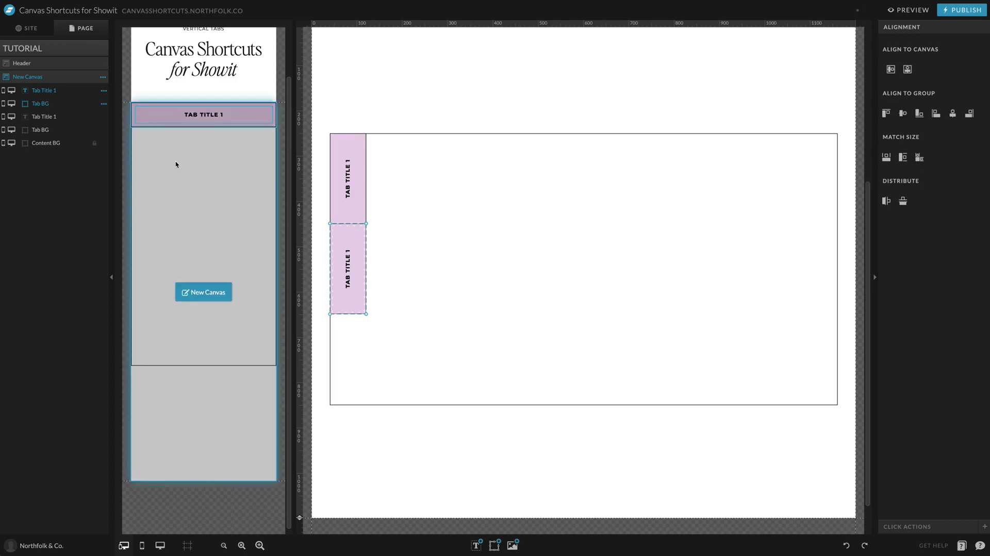
{"action": "left_click", "coordinate": [225, 111]}
{"action": "left_click_drag", "start_coordinate": [226, 111], "coordinate": [217, 138]}
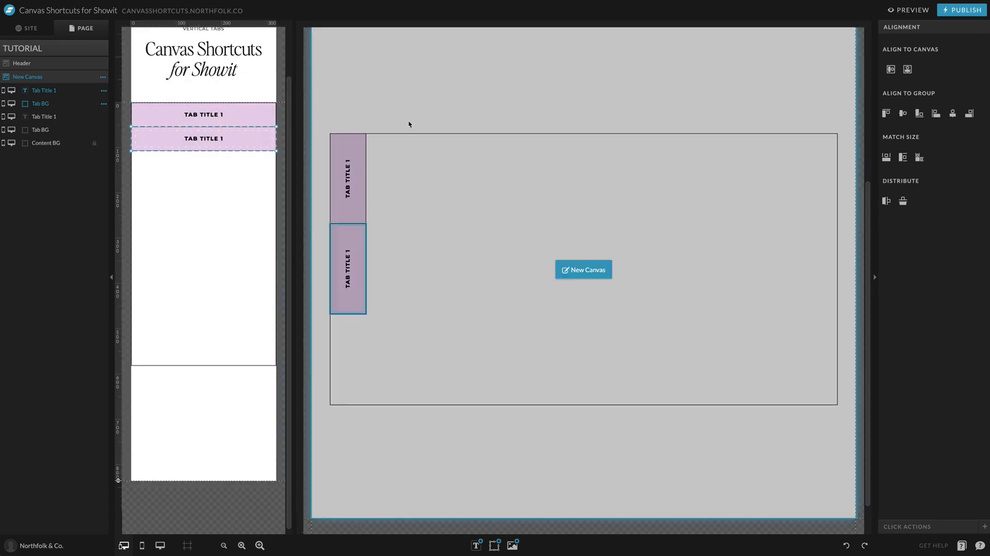
{"action": "left_click", "coordinate": [442, 188]}
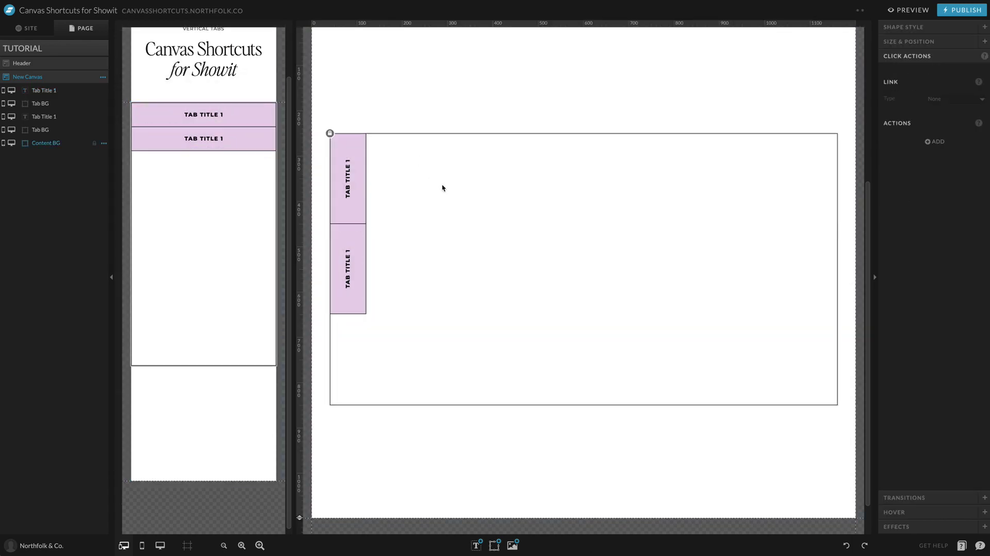
Change the second tab's title to TAB TITLE 2 and fill its desktop background with the light beige swatch 7.
{"action": "double_click", "coordinate": [347, 249]}
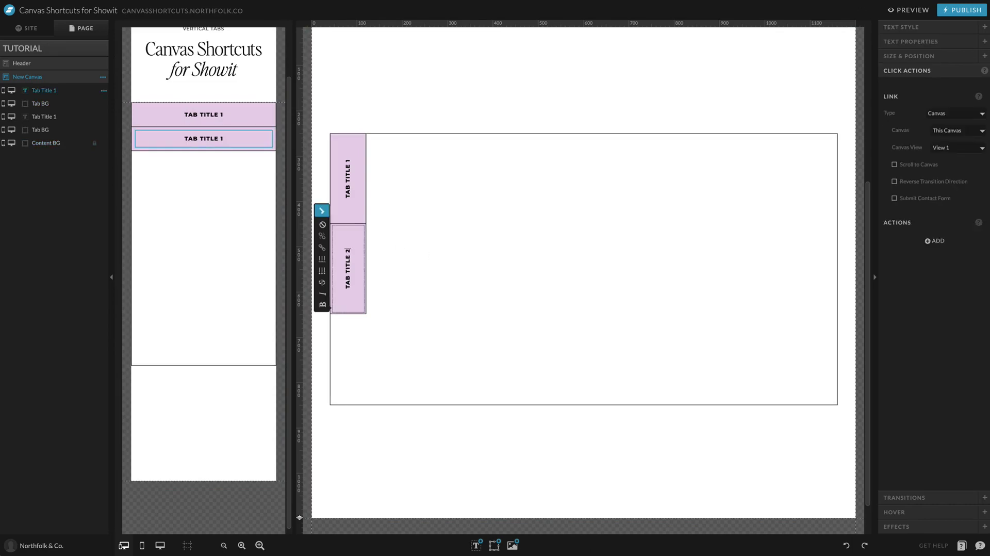
{"action": "left_click", "coordinate": [371, 242]}
{"action": "left_click", "coordinate": [365, 247]}
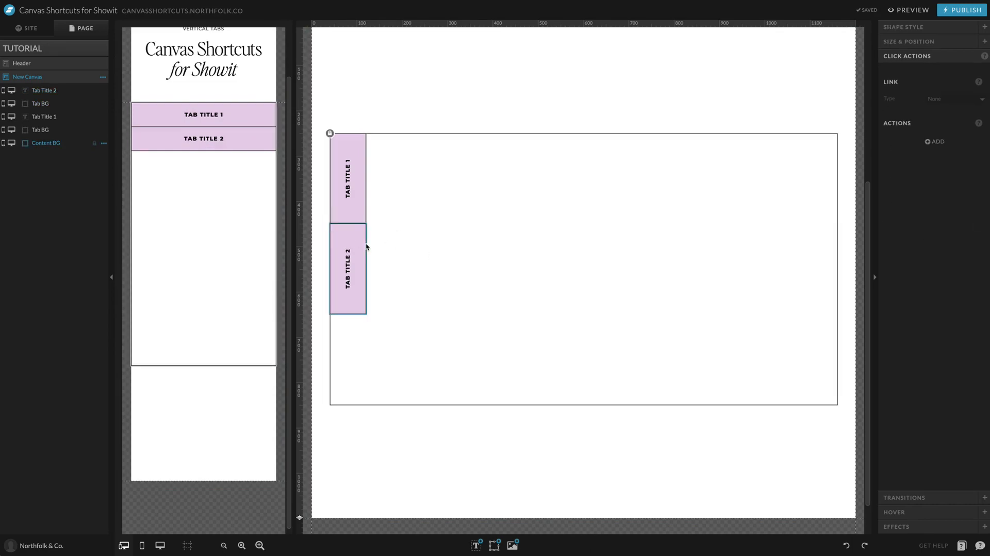
{"action": "left_click", "coordinate": [940, 87]}
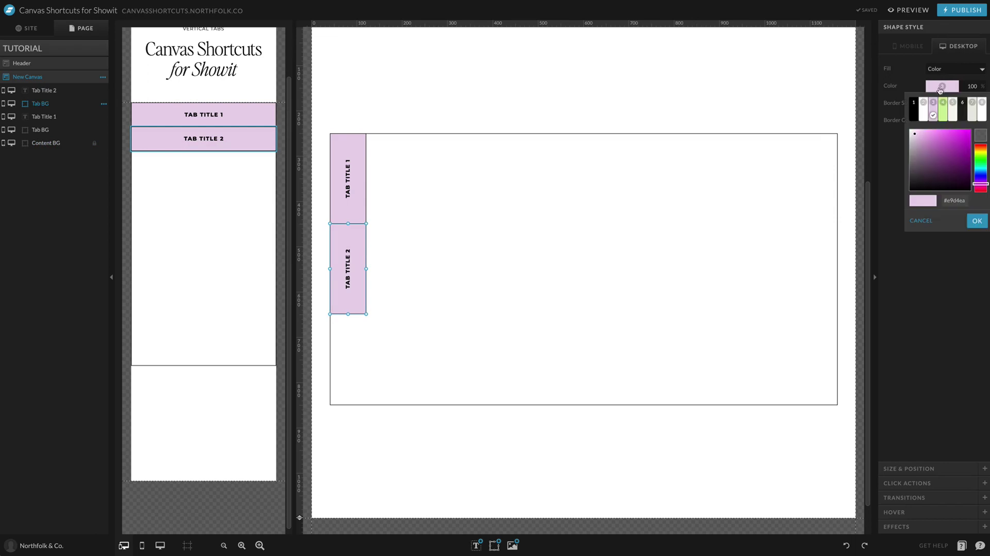
{"action": "left_click", "coordinate": [976, 111]}
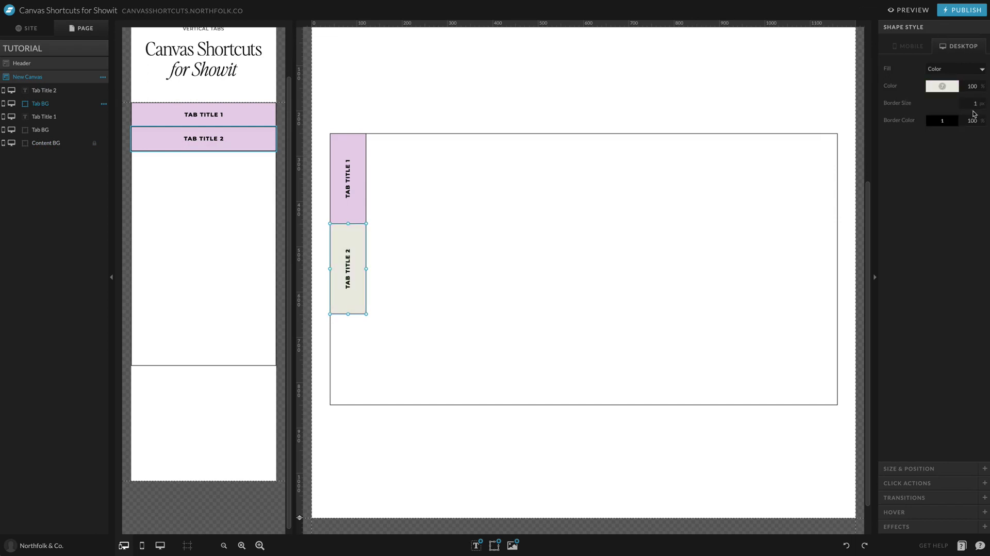
Apply the second tab's light beige desktop background fill to its mobile background too.
{"action": "left_click", "coordinate": [177, 150]}
{"action": "key", "text": "ctrl+shift+v"}
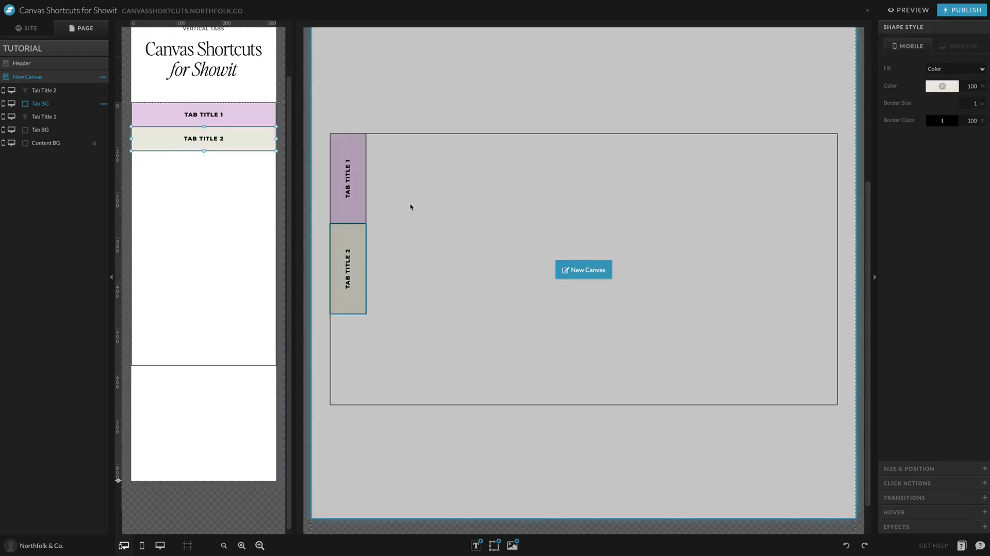
{"action": "left_click", "coordinate": [411, 207]}
{"action": "left_click", "coordinate": [356, 359]}
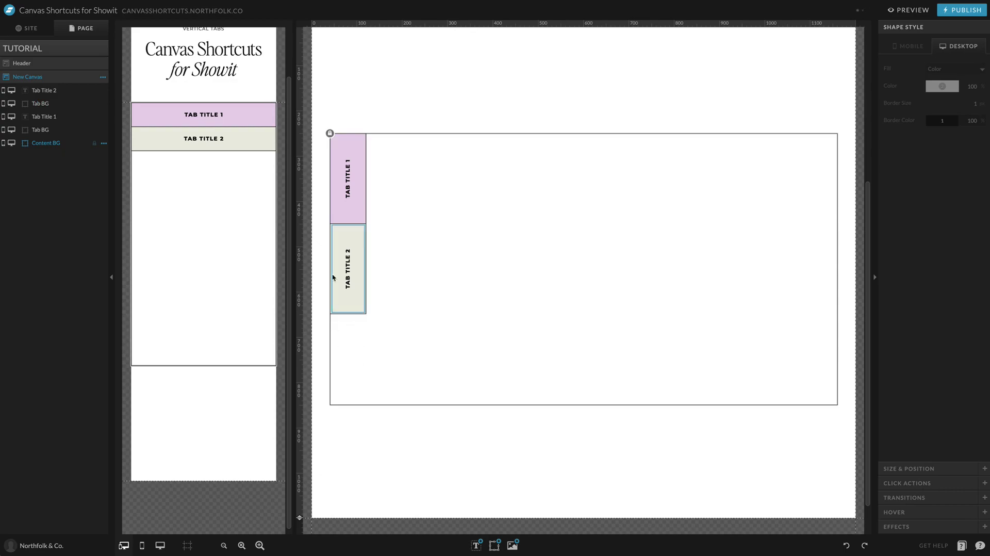
Preview the TUTORIAL page on desktop to check the two vertical tabs, and return to the editor.
{"action": "left_click", "coordinate": [909, 10]}
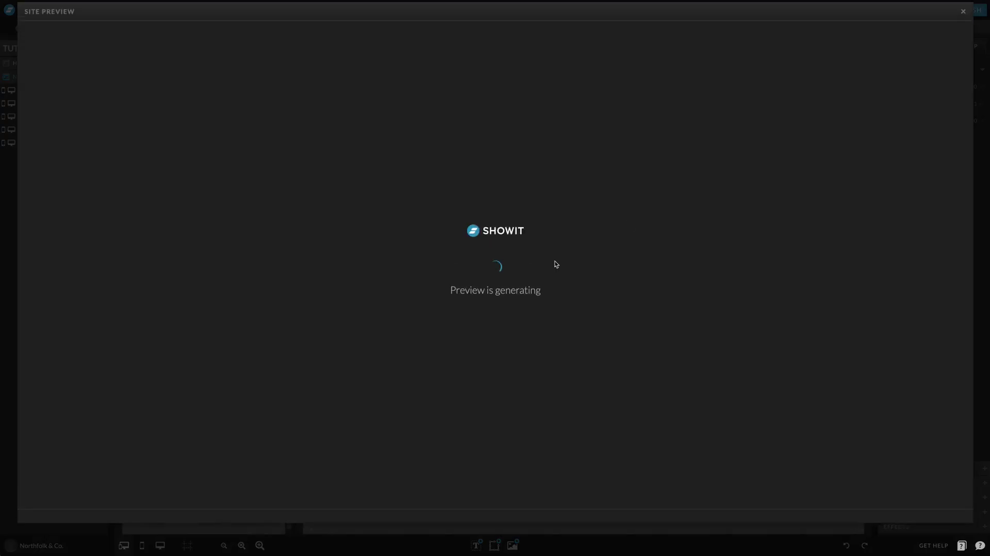
{"action": "scroll", "coordinate": [450, 329], "scroll_direction": "down", "scroll_amount": 1}
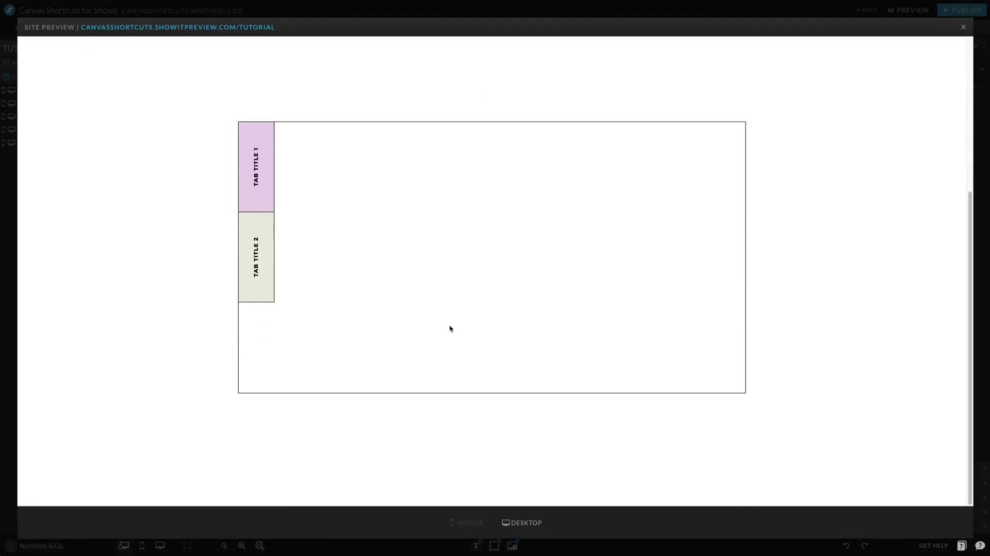
{"action": "key", "text": "Escape"}
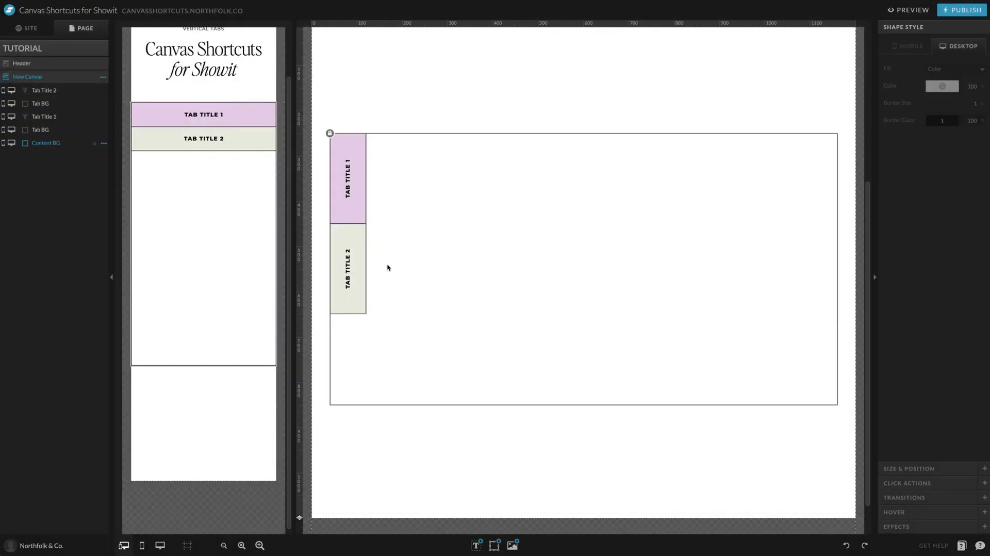
Duplicate the second tab's title and background, placing the desktop copy directly below the original.
{"action": "left_click_drag", "start_coordinate": [364, 250], "coordinate": [366, 340]}
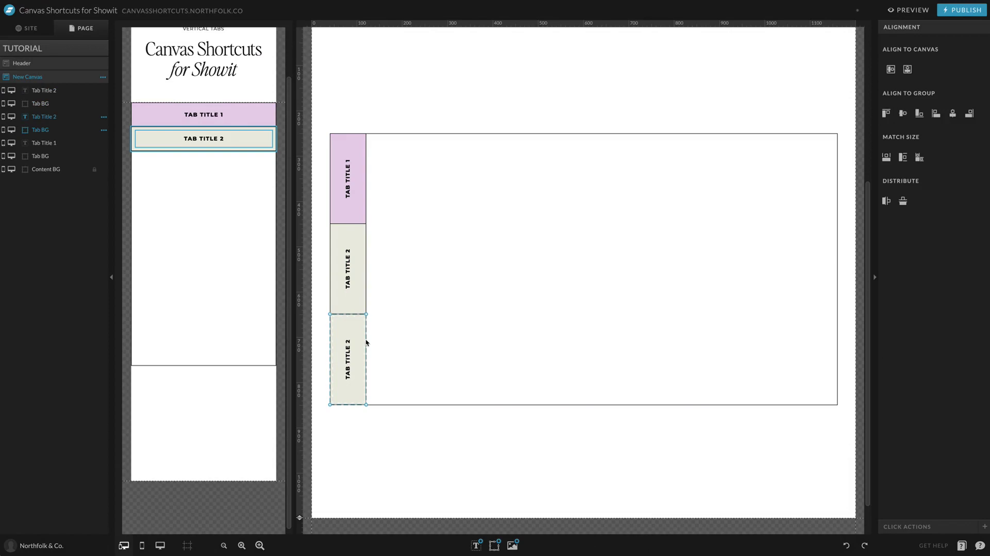
{"action": "left_click", "coordinate": [415, 331]}
{"action": "left_click", "coordinate": [370, 453]}
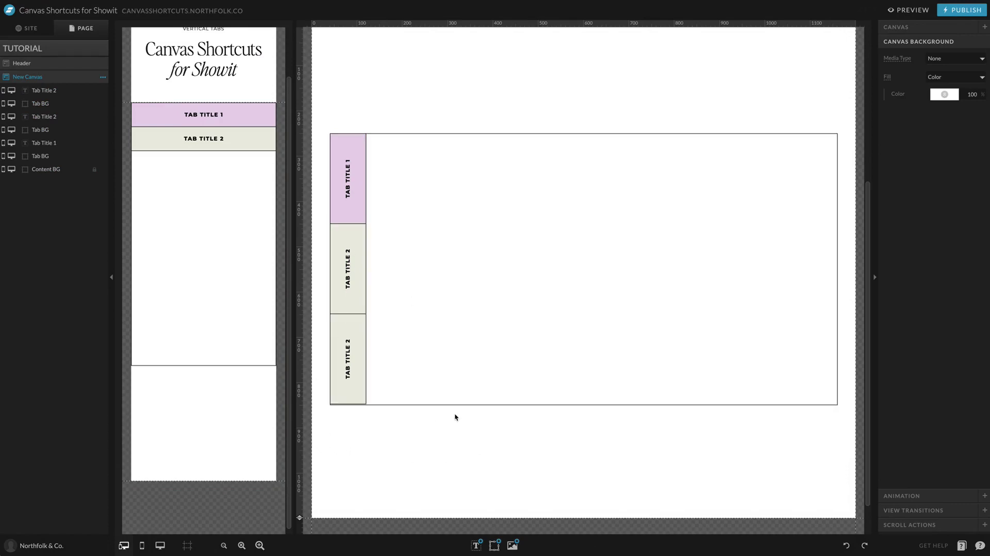
Unlock Content BG, set its desktop height to 598 px, and lock it again.
{"action": "left_click", "coordinate": [466, 377]}
{"action": "left_click", "coordinate": [330, 133]}
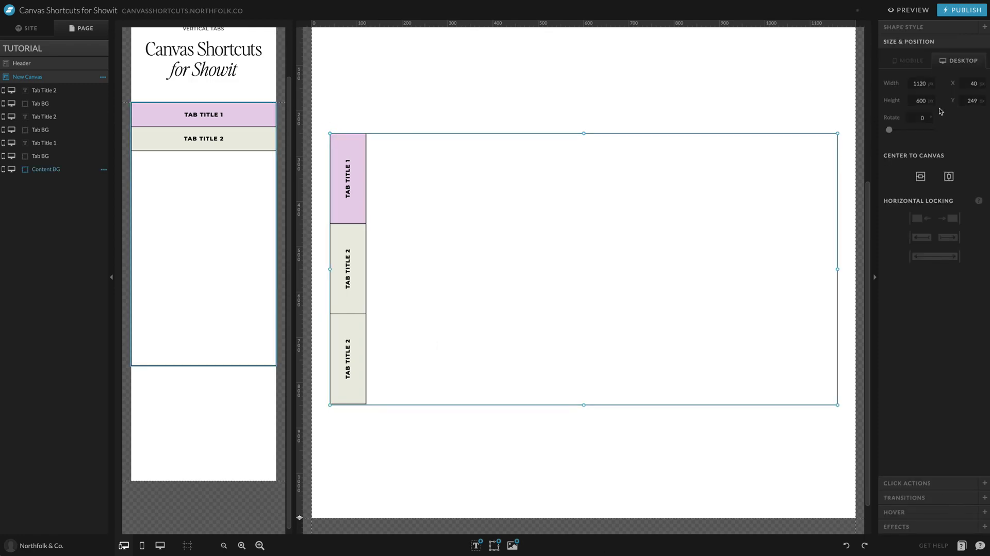
{"action": "key", "text": "Down"}
{"action": "key", "text": "Down"}
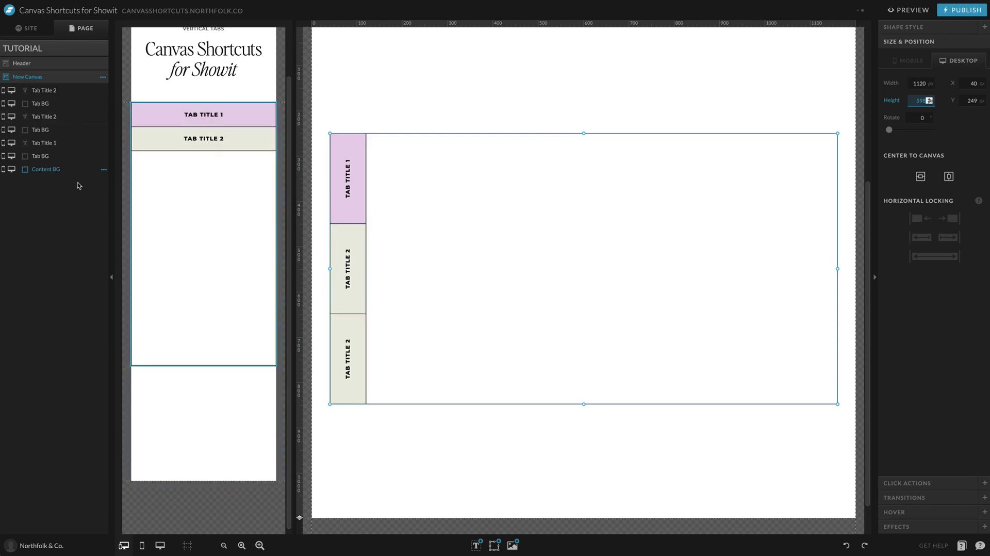
{"action": "left_click", "coordinate": [94, 171]}
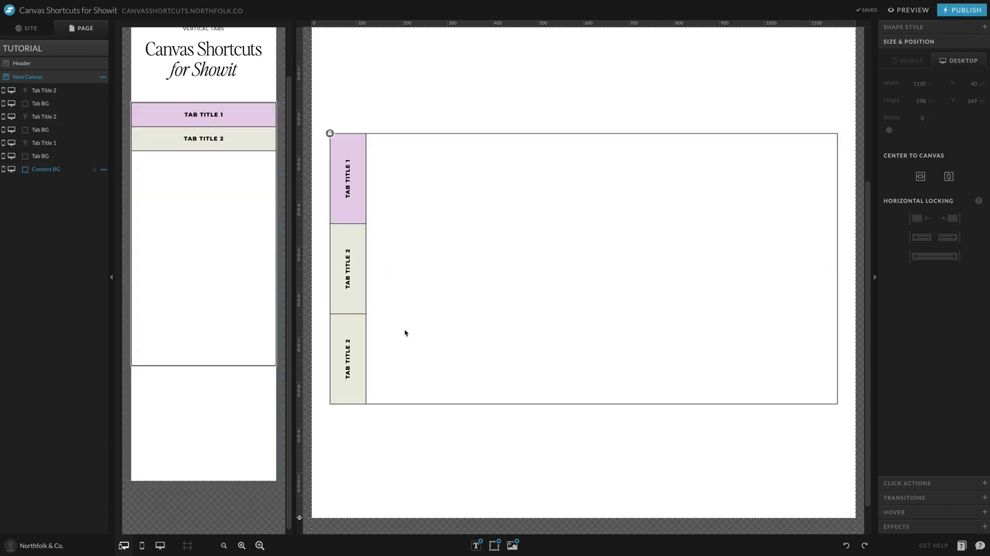
Move the mobile copy of the duplicated tab title and background directly below the second mobile tab.
{"action": "left_click_drag", "start_coordinate": [404, 329], "coordinate": [310, 388]}
{"action": "key", "text": "shift+Down"}
{"action": "key", "text": "shift+Down"}
{"action": "key", "text": "shift+Down"}
{"action": "key", "text": "shift+Down"}
{"action": "key", "text": "shift+Down"}
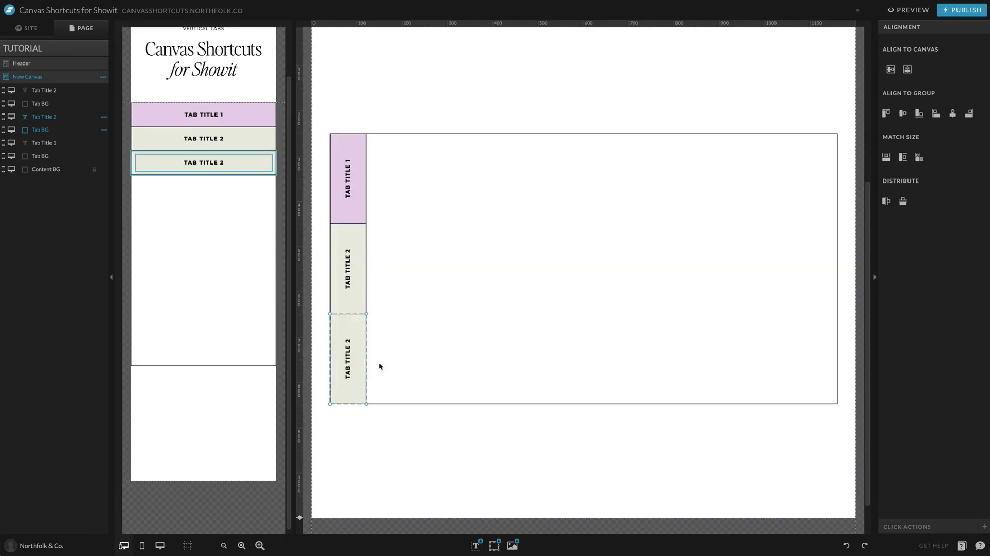
{"action": "left_click", "coordinate": [375, 343]}
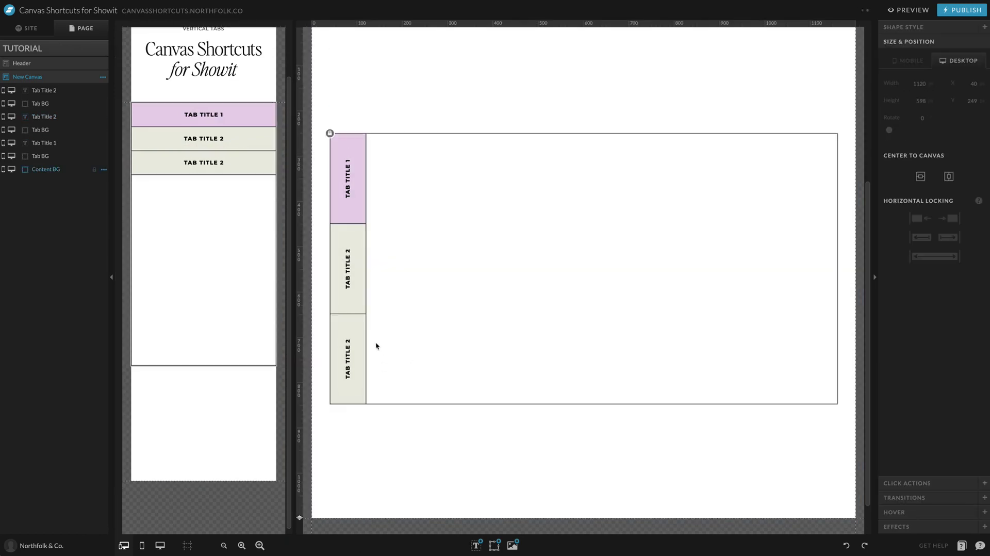
Change the third tab's title to TAB TITLE 3.
{"action": "double_click", "coordinate": [359, 335]}
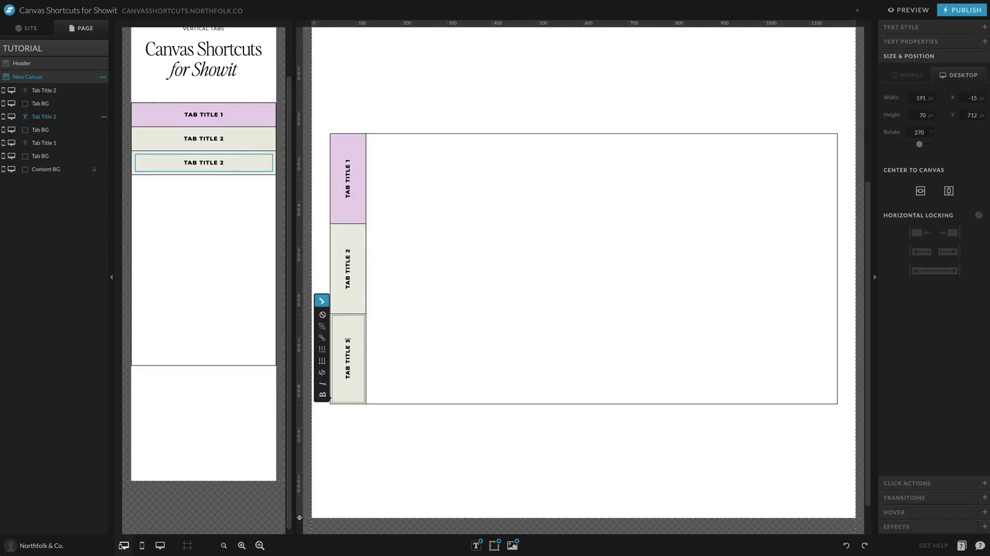
{"action": "type", "text": "3"}
{"action": "left_click", "coordinate": [443, 322]}
Set the canvas view in Tab Title 2's click action to View 2.
{"action": "left_click", "coordinate": [350, 253]}
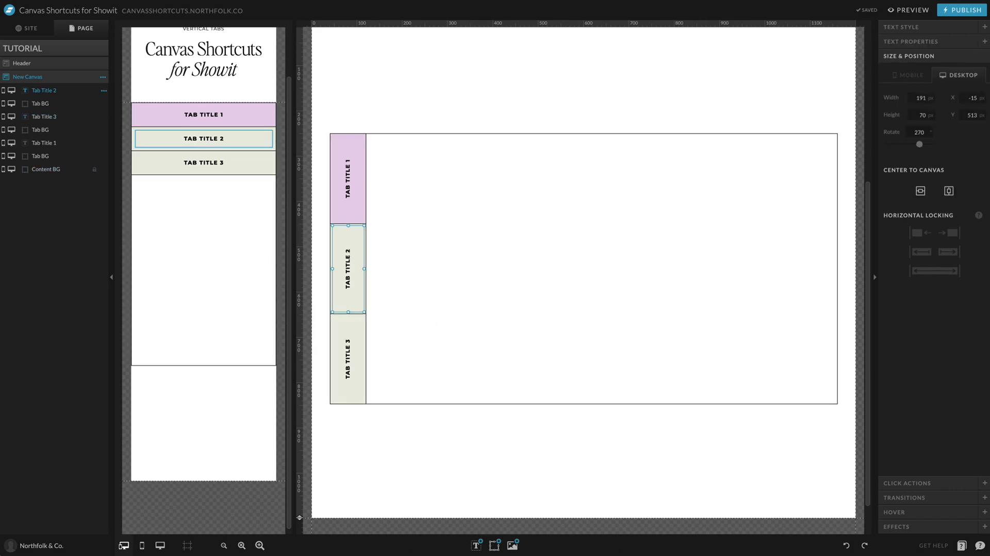
{"action": "left_click", "coordinate": [907, 482]}
{"action": "left_click", "coordinate": [946, 148]}
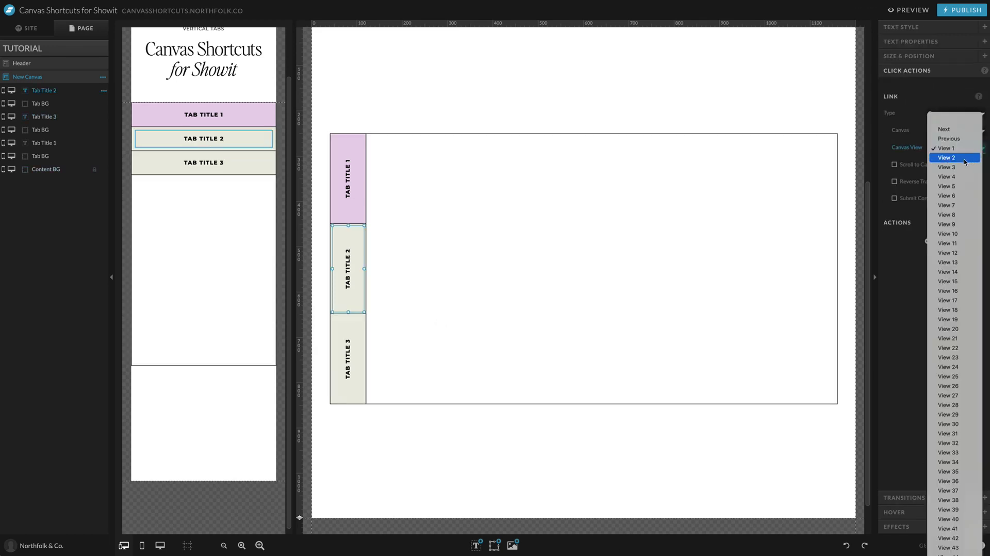
{"action": "left_click", "coordinate": [945, 156]}
Set the canvas view in Tab Title 3's click action to View 3.
{"action": "left_click", "coordinate": [332, 343]}
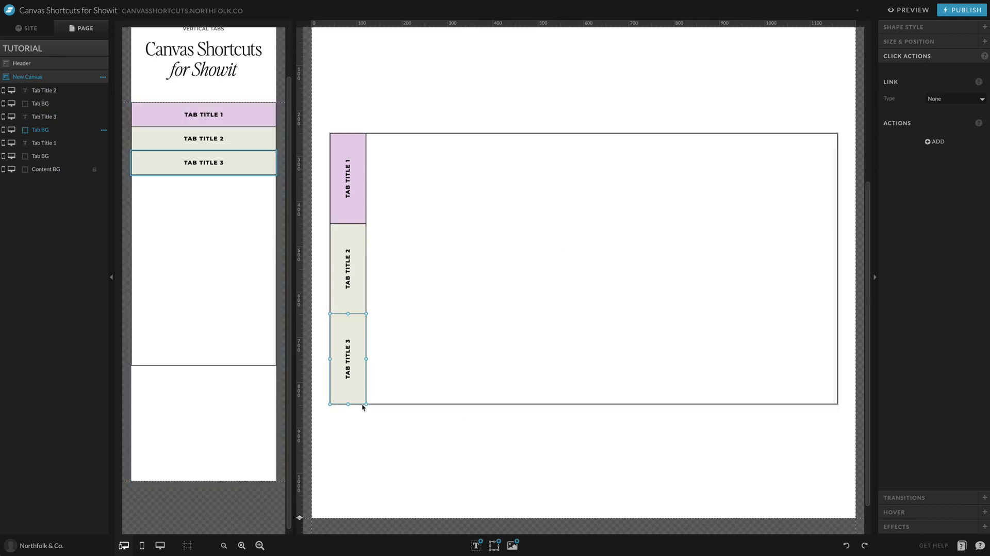
{"action": "left_click", "coordinate": [349, 344]}
{"action": "left_click", "coordinate": [942, 147]}
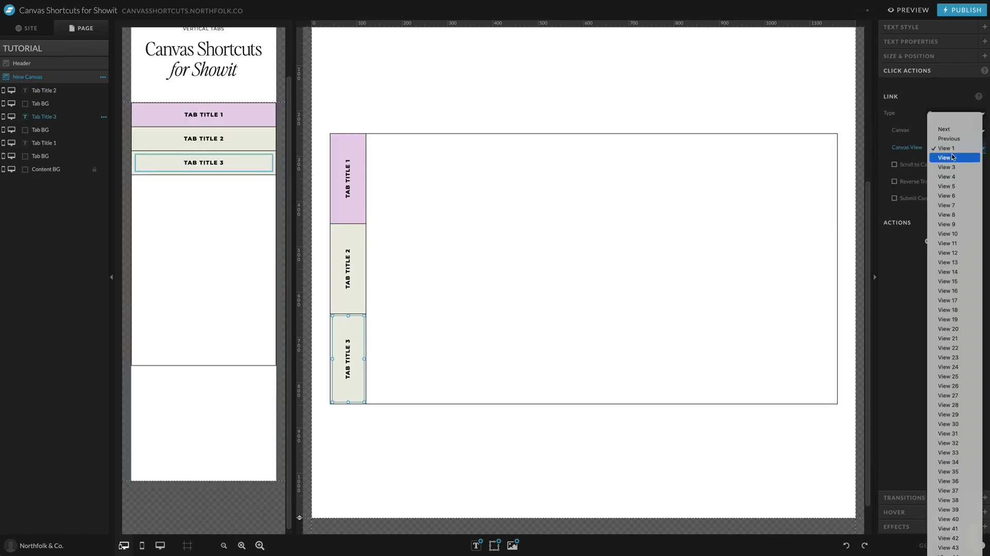
{"action": "left_click", "coordinate": [946, 166]}
{"action": "left_click", "coordinate": [433, 257]}
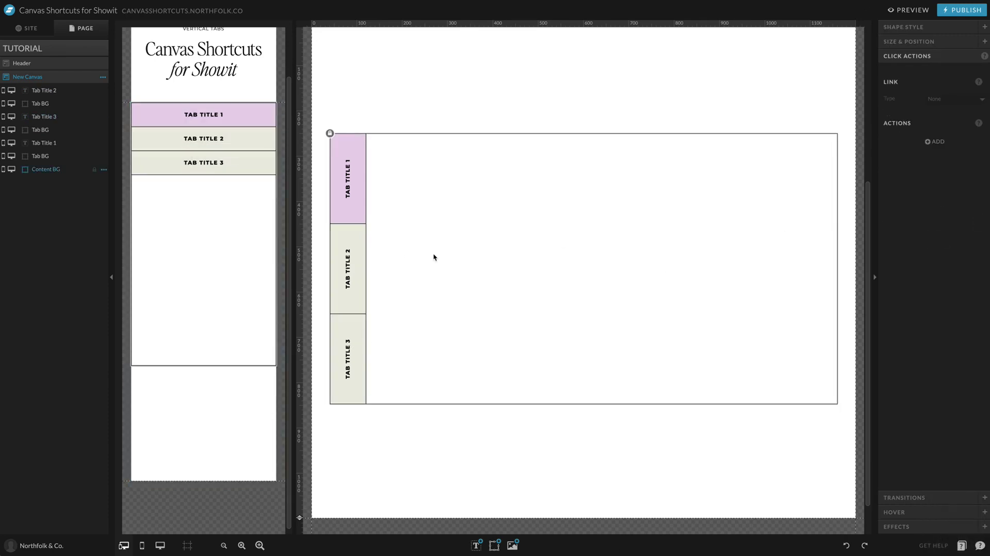
Fill the third tab's background with the light green swatch 4 on both desktop and mobile.
{"action": "left_click", "coordinate": [367, 346]}
{"action": "left_click", "coordinate": [903, 27]}
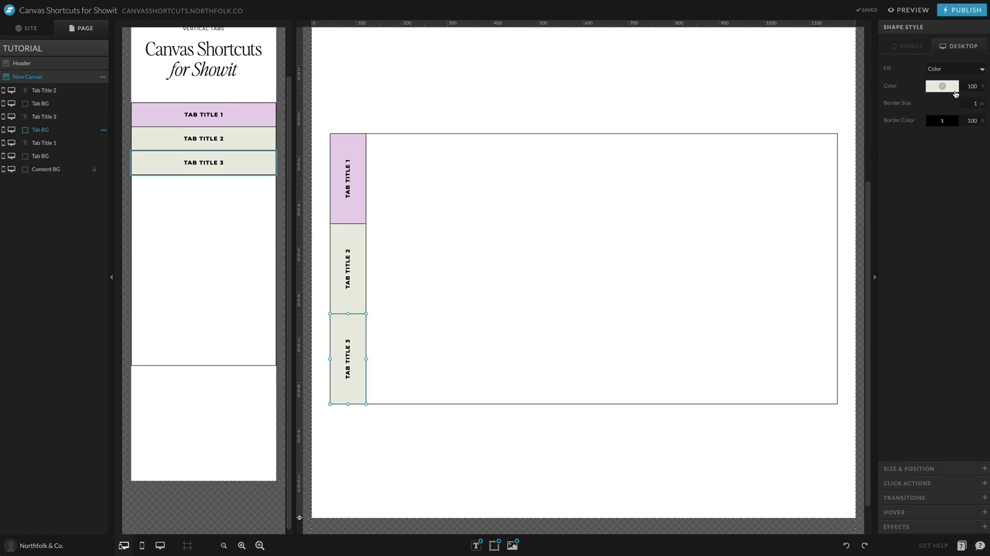
{"action": "left_click", "coordinate": [953, 88]}
{"action": "left_click", "coordinate": [943, 102]}
{"action": "left_click", "coordinate": [678, 327]}
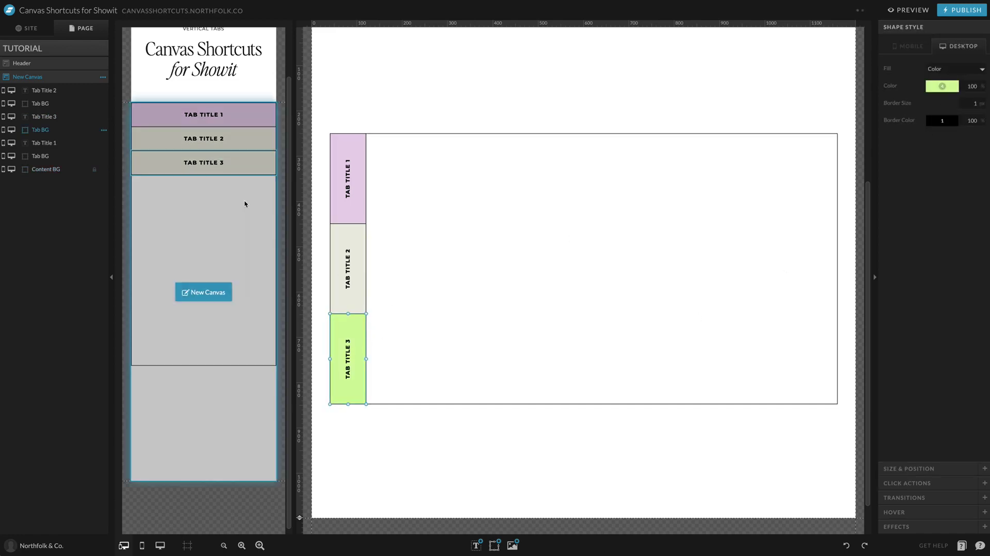
{"action": "left_click", "coordinate": [245, 203]}
{"action": "left_click", "coordinate": [364, 96]}
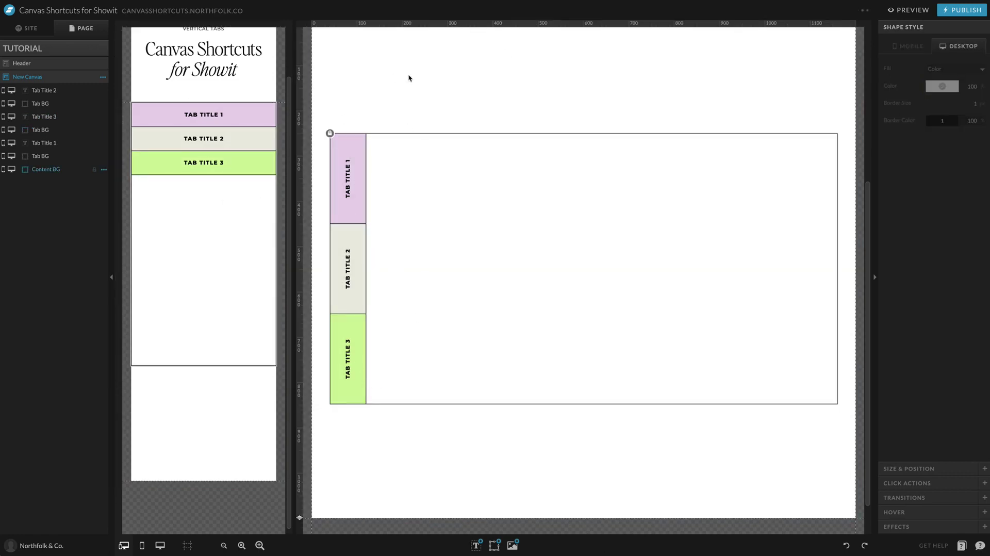
Set Tab Title 2's text color to white on both desktop and mobile.
{"action": "left_click", "coordinate": [361, 271]}
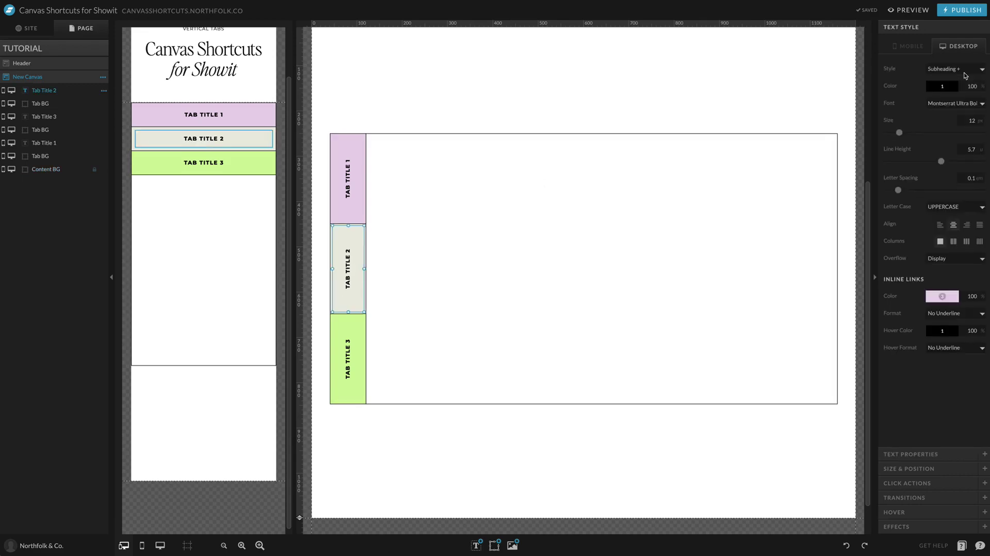
{"action": "left_click", "coordinate": [933, 88]}
{"action": "left_click", "coordinate": [927, 112]}
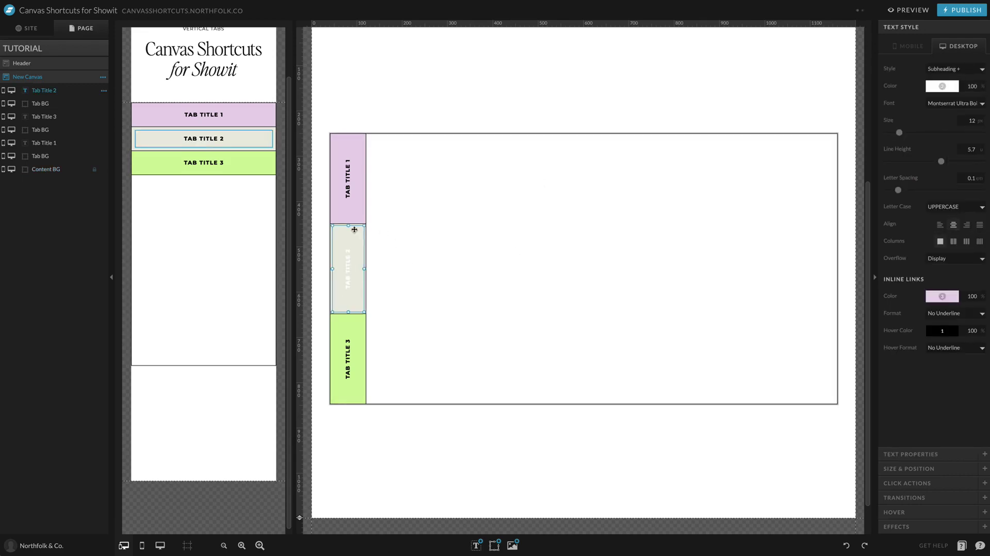
{"action": "left_click", "coordinate": [203, 291]}
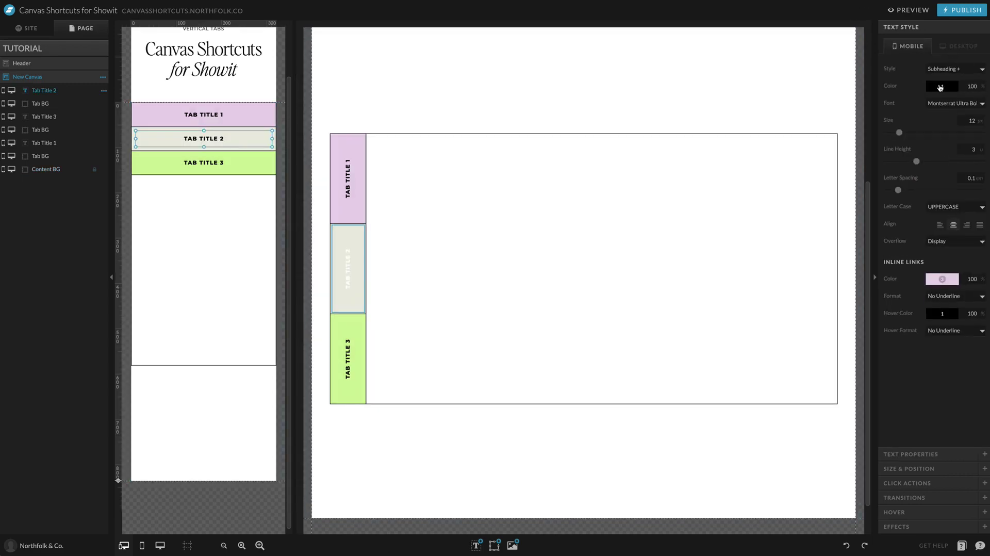
{"action": "left_click", "coordinate": [939, 87]}
{"action": "left_click", "coordinate": [927, 112]}
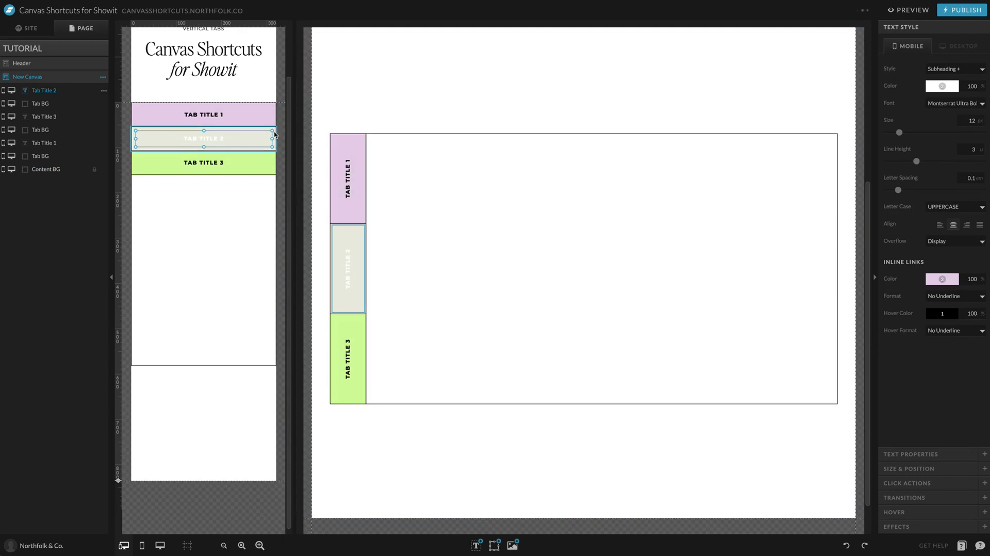
Fill the second tab's background with the black swatch 1 on both mobile and desktop.
{"action": "left_click", "coordinate": [275, 134]}
{"action": "left_click", "coordinate": [933, 87]}
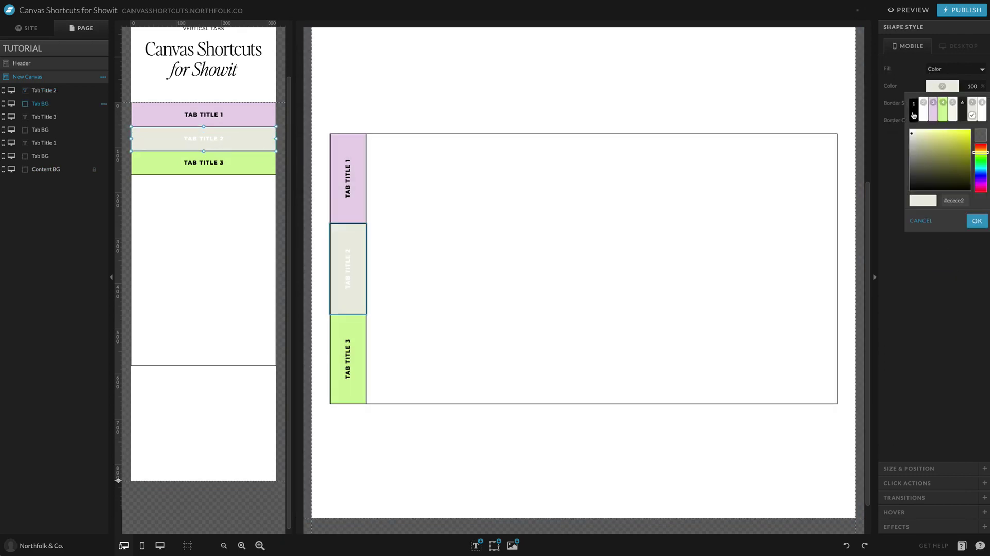
{"action": "left_click", "coordinate": [912, 114]}
{"action": "left_click", "coordinate": [379, 275]}
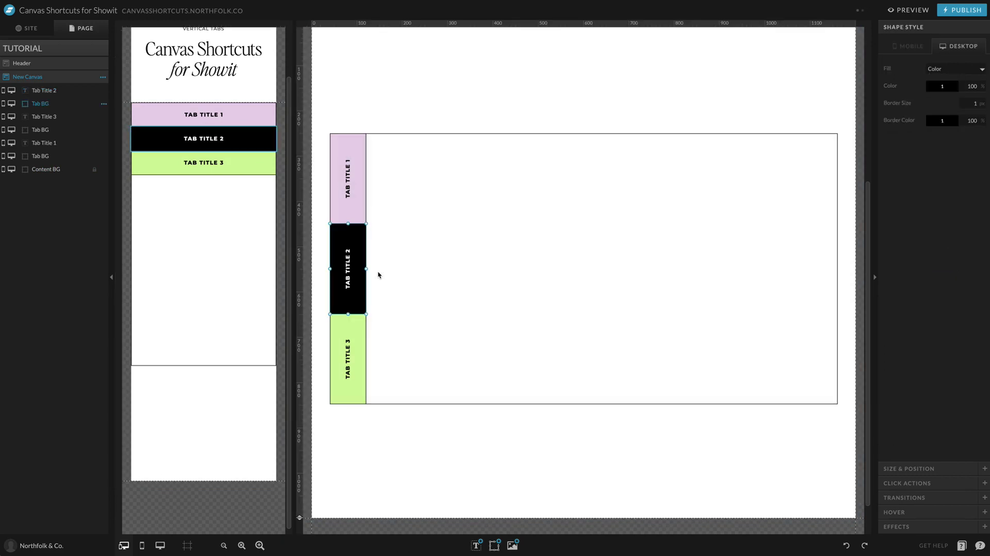
{"action": "left_click", "coordinate": [435, 65]}
Preview the TUTORIAL page on desktop to check the three colored tabs, and return to the editor.
{"action": "left_click", "coordinate": [895, 9]}
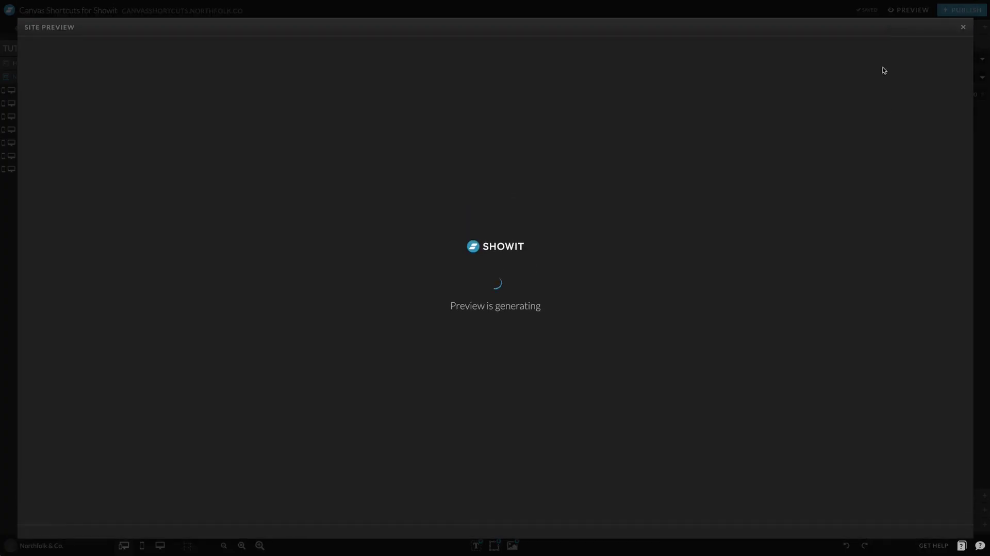
{"action": "scroll", "coordinate": [613, 387], "scroll_direction": "down", "scroll_amount": 4}
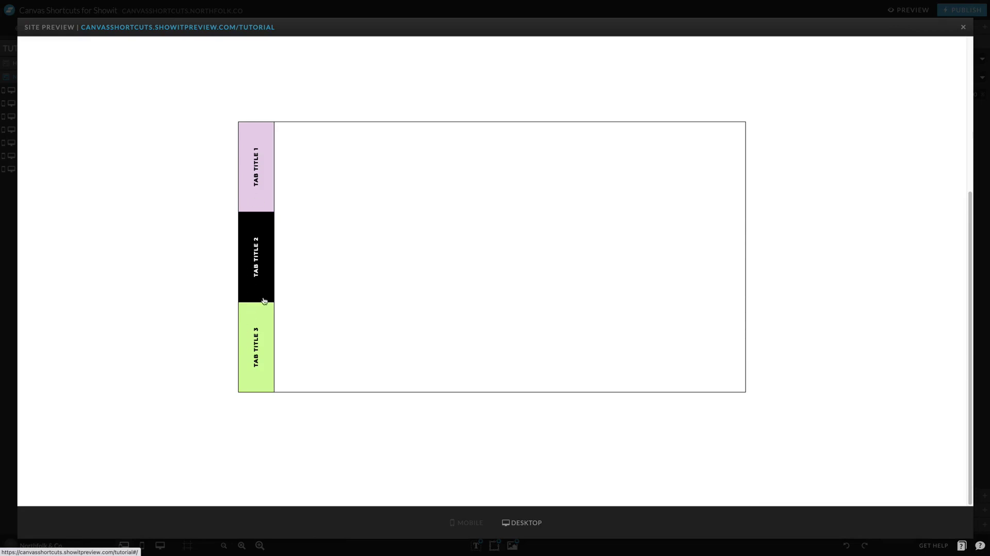
{"action": "key", "text": "Escape"}
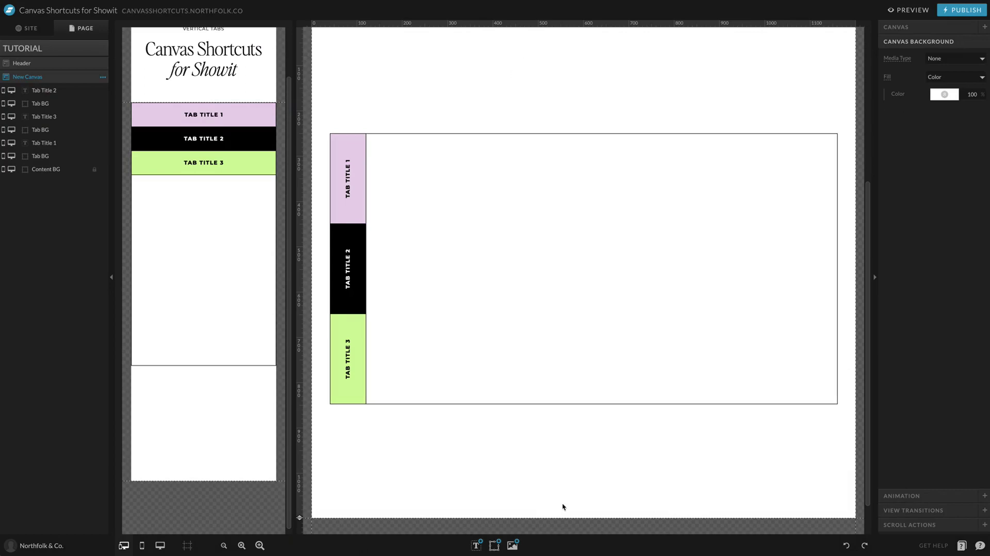
Add the portrait of the woman with windblown hair from the BRAND - B&W folder to the canvas.
{"action": "left_click", "coordinate": [512, 545]}
{"action": "left_click", "coordinate": [454, 106]}
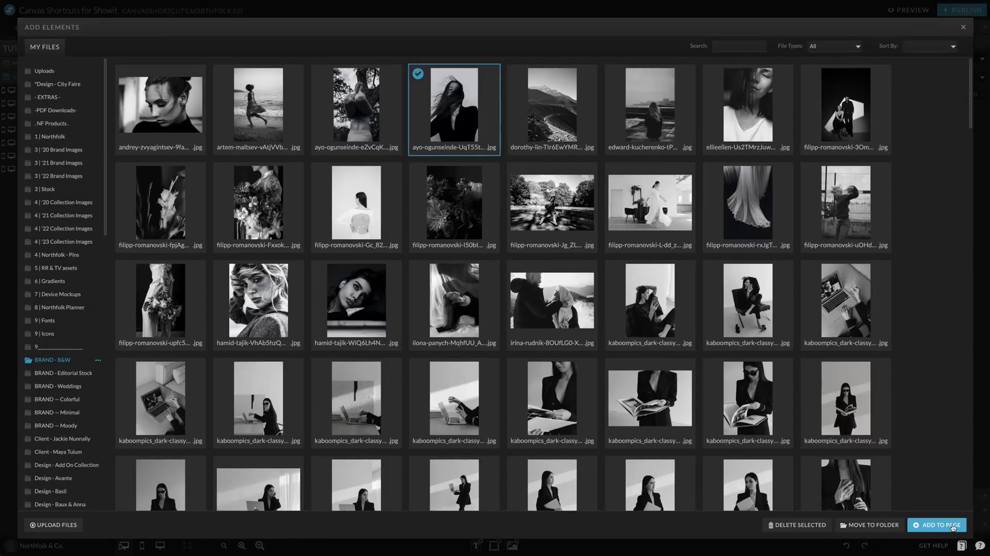
{"action": "left_click", "coordinate": [936, 524]}
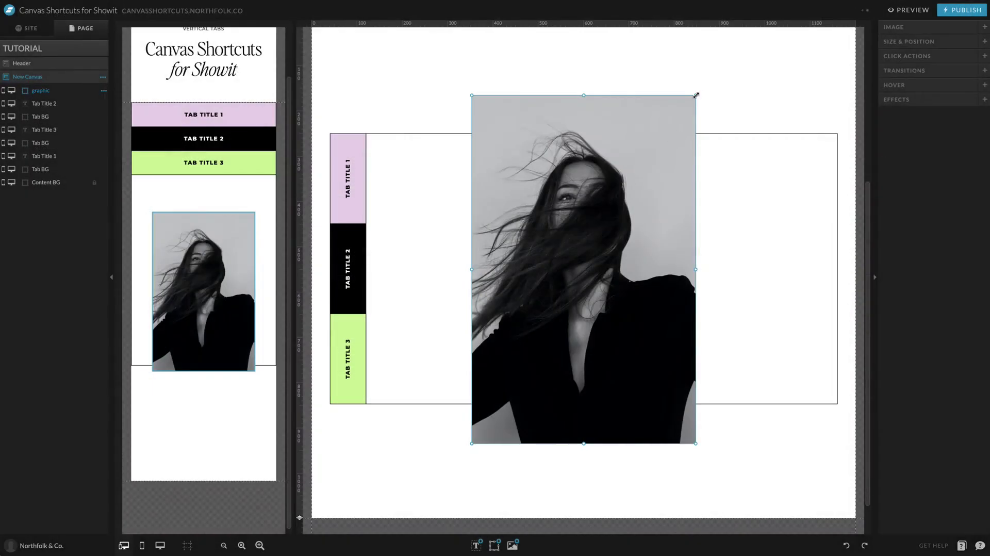
Resize the portrait on desktop to fit Content BG's full height along its right edge.
{"action": "left_click_drag", "start_coordinate": [696, 95], "coordinate": [837, 133]}
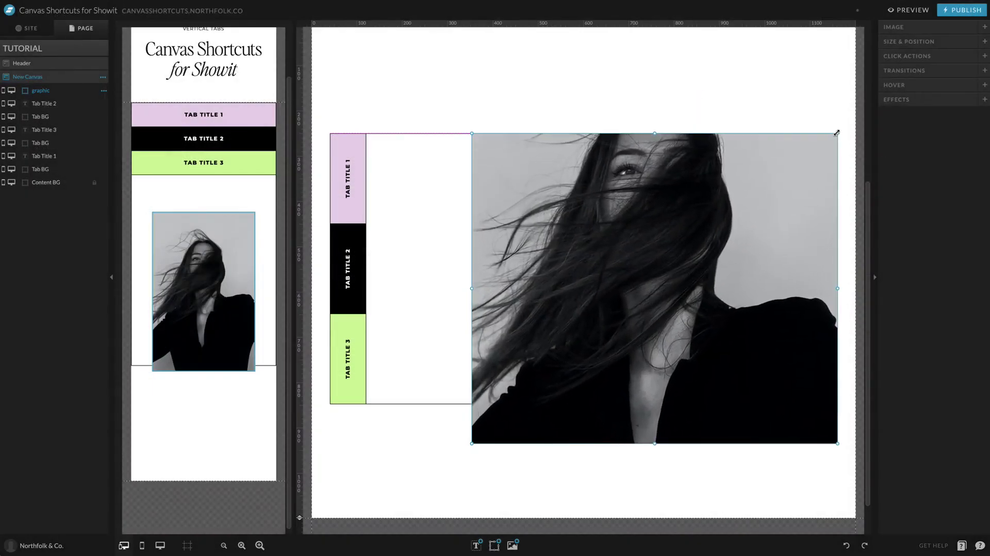
{"action": "left_click_drag", "start_coordinate": [471, 444], "coordinate": [659, 405]}
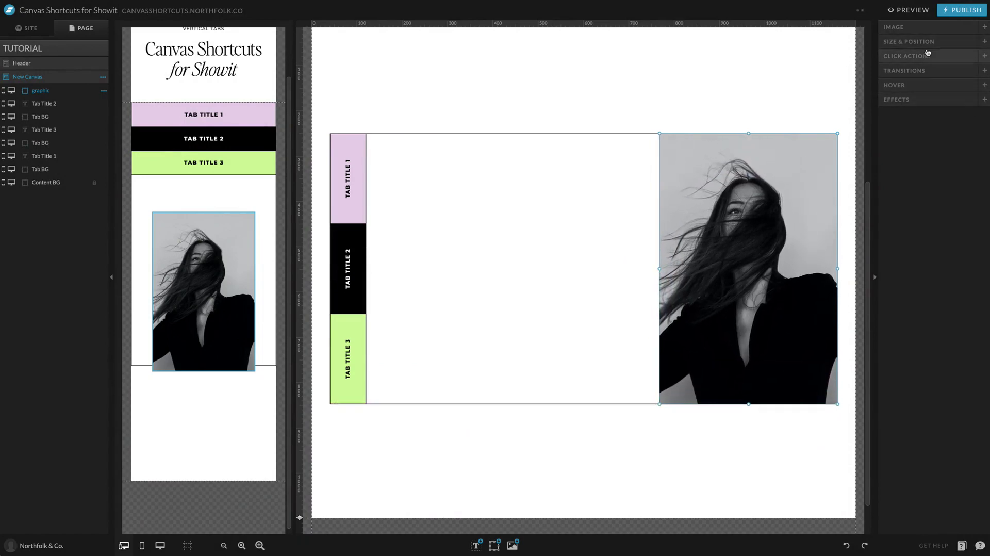
{"action": "left_click", "coordinate": [788, 112]}
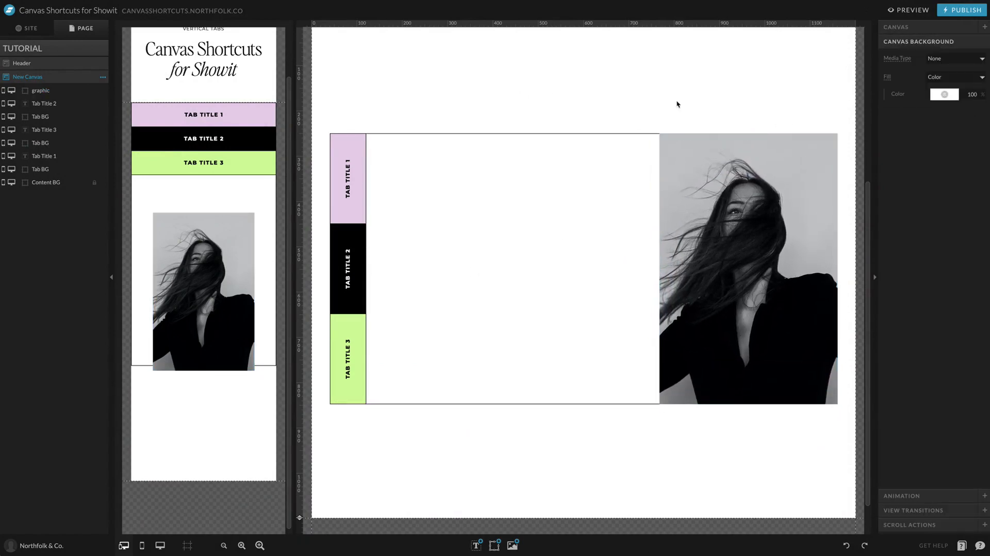
Resize the portrait on desktop to 392 px wide and 596 px high.
{"action": "left_click", "coordinate": [781, 296]}
{"action": "left_click", "coordinate": [905, 469]}
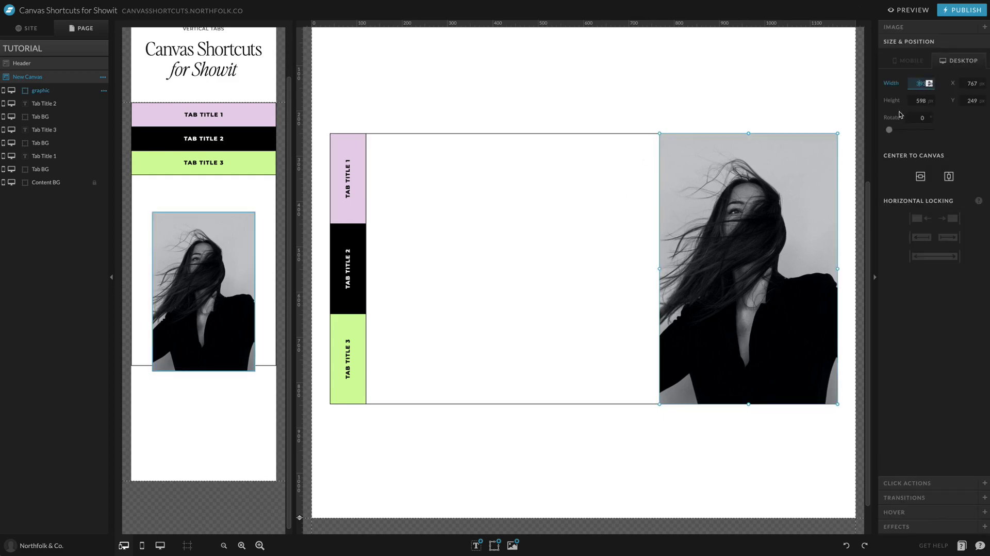
{"action": "key", "text": "Down"}
{"action": "key", "text": "Down"}
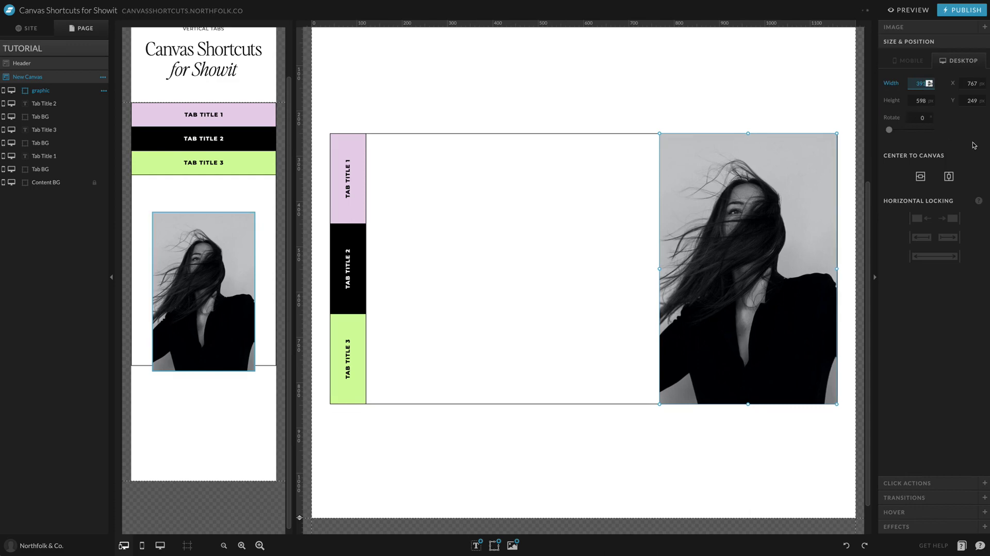
{"action": "key", "text": "Up"}
{"action": "key", "text": "Tab"}
{"action": "key", "text": "Down"}
{"action": "key", "text": "Down"}
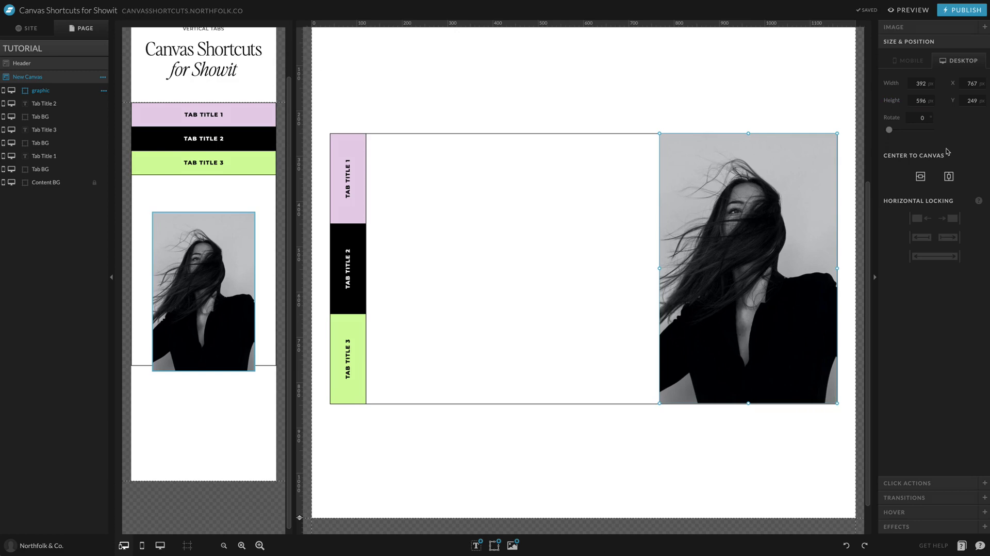
{"action": "left_click", "coordinate": [749, 113]}
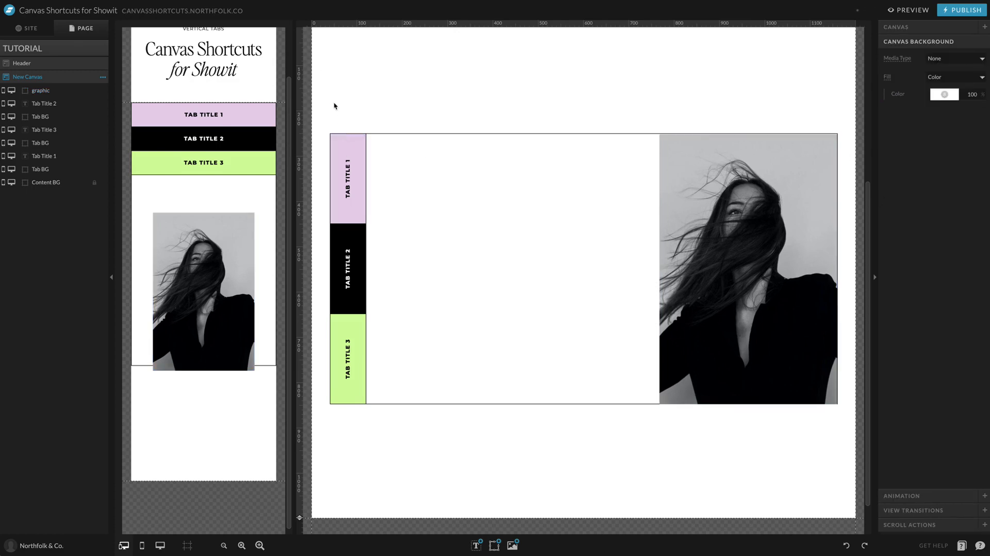
Unlock Content BG and shift it slightly down on desktop together with the three tabs and their titles.
{"action": "left_click_drag", "start_coordinate": [328, 97], "coordinate": [430, 410]}
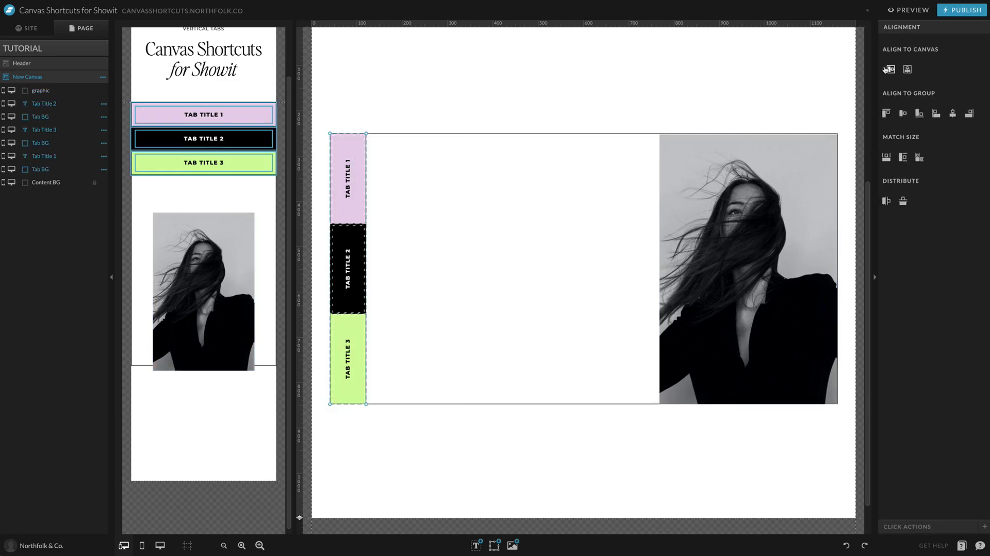
{"action": "left_click", "coordinate": [619, 99]}
{"action": "key", "text": "ctrl+z"}
{"action": "left_click", "coordinate": [373, 143]}
{"action": "left_click_drag", "start_coordinate": [329, 103], "coordinate": [450, 379]}
{"action": "left_click", "coordinate": [594, 105]}
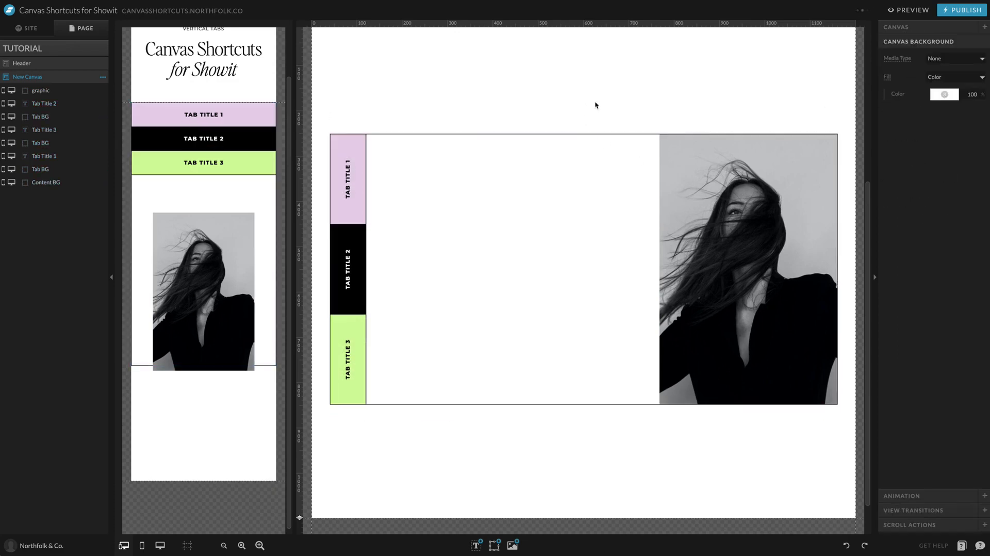
Lock the Content BG shape again.
{"action": "left_click", "coordinate": [430, 312]}
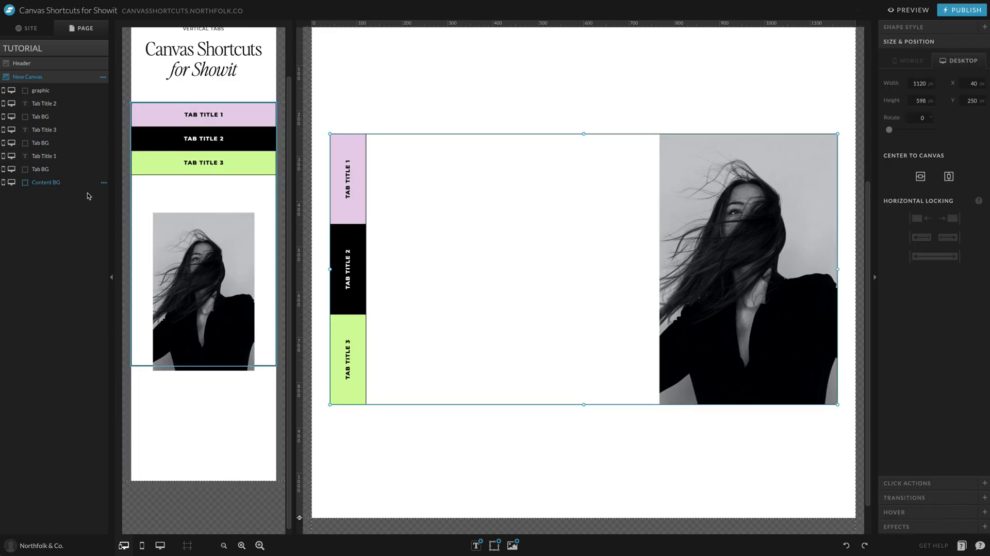
{"action": "left_click", "coordinate": [95, 183]}
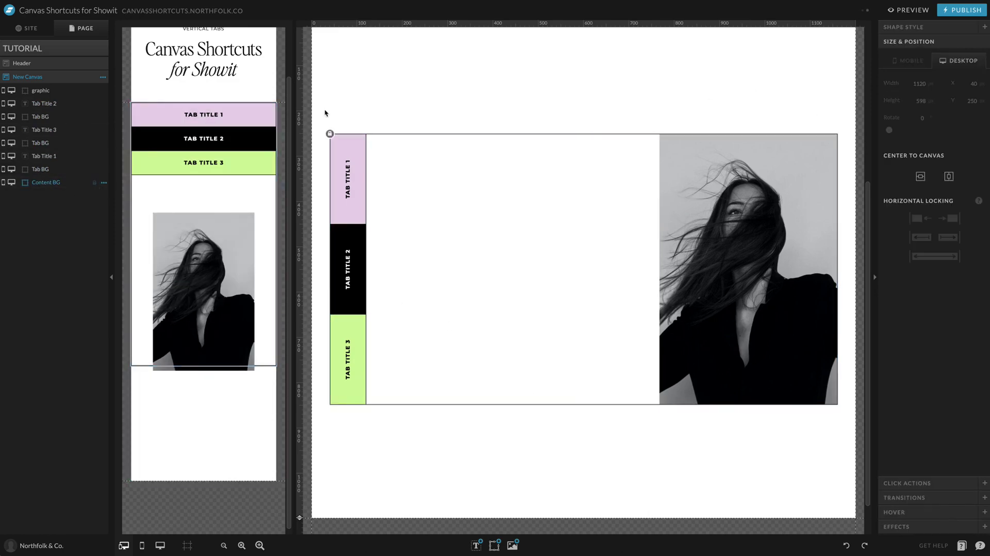
{"action": "left_click", "coordinate": [325, 109]}
Copy the "LET ME GUESS..." pretitle, the headline and the paragraph from the Vertical Tabs page.
{"action": "left_click", "coordinate": [36, 29]}
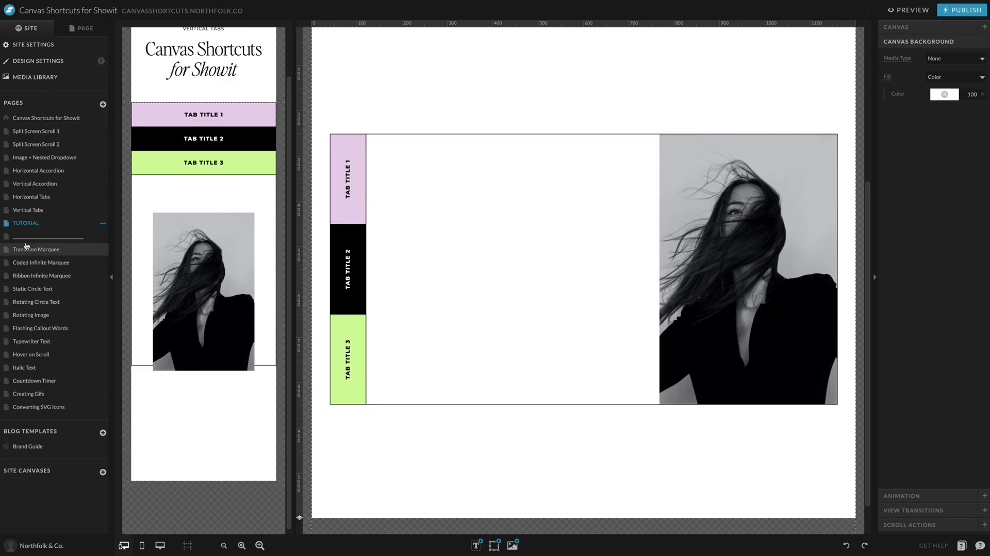
{"action": "left_click", "coordinate": [40, 211]}
{"action": "left_click", "coordinate": [488, 230]}
{"action": "left_click", "coordinate": [492, 278], "text": "shift"}
{"action": "left_click", "coordinate": [495, 337], "text": "shift"}
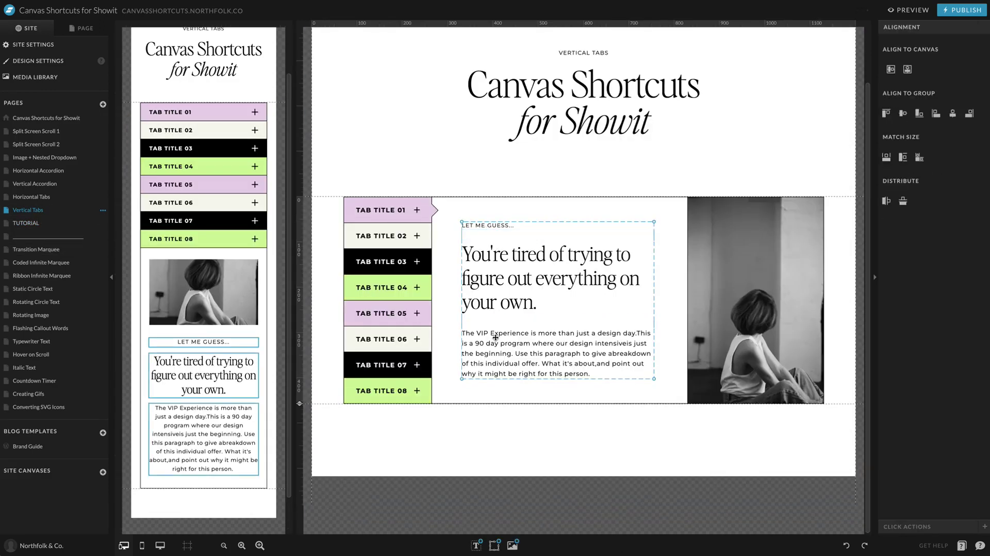
Paste the copied texts on the TUTORIAL page and place them between the tabs and the portrait on desktop.
{"action": "left_click", "coordinate": [26, 223]}
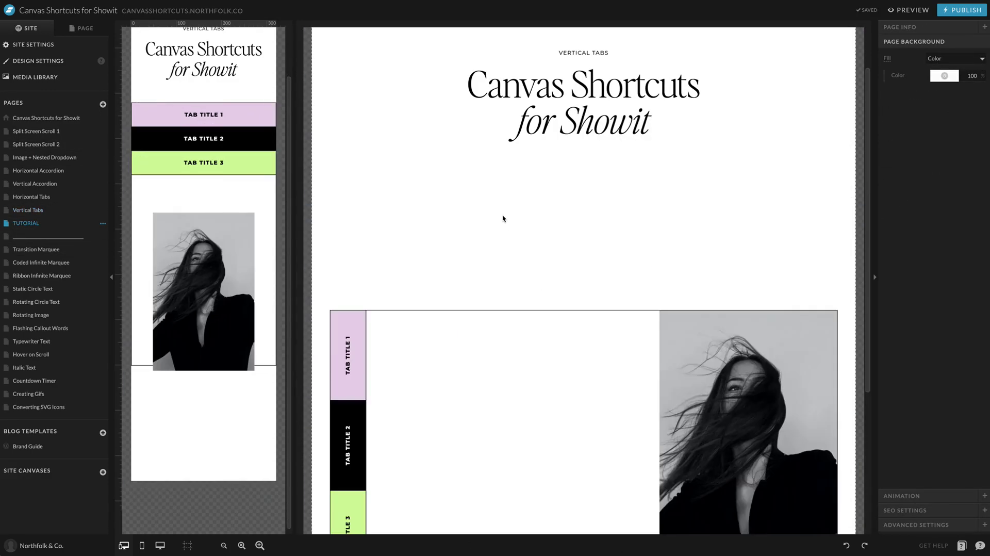
{"action": "key", "text": "ctrl+v"}
{"action": "left_click_drag", "start_coordinate": [581, 126], "coordinate": [545, 256]}
{"action": "left_click", "coordinate": [580, 134]}
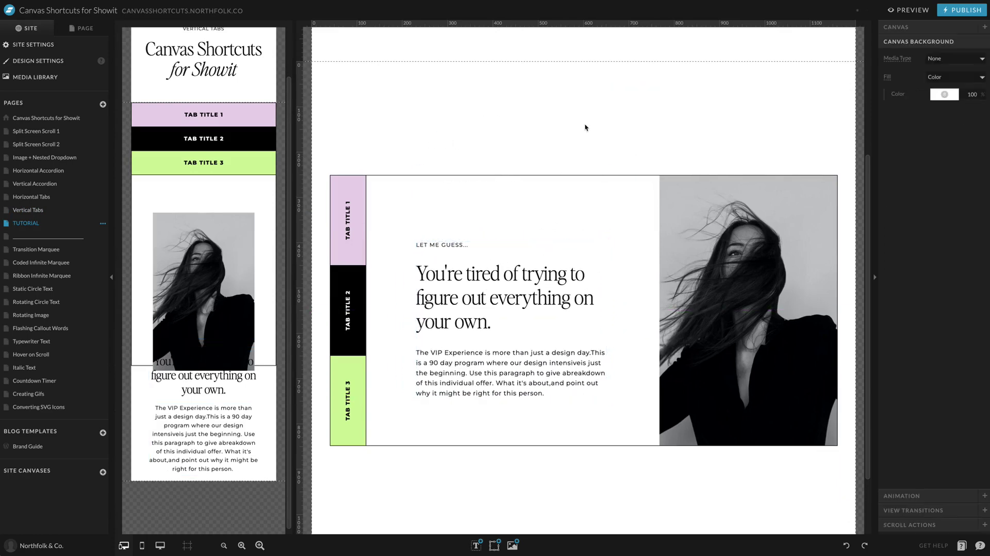
Center the pretitle, headline and paragraph together vertically on the desktop canvas.
{"action": "scroll", "coordinate": [582, 129], "scroll_direction": "down", "scroll_amount": 1}
{"action": "left_click", "coordinate": [456, 219]}
{"action": "left_click", "coordinate": [449, 212]}
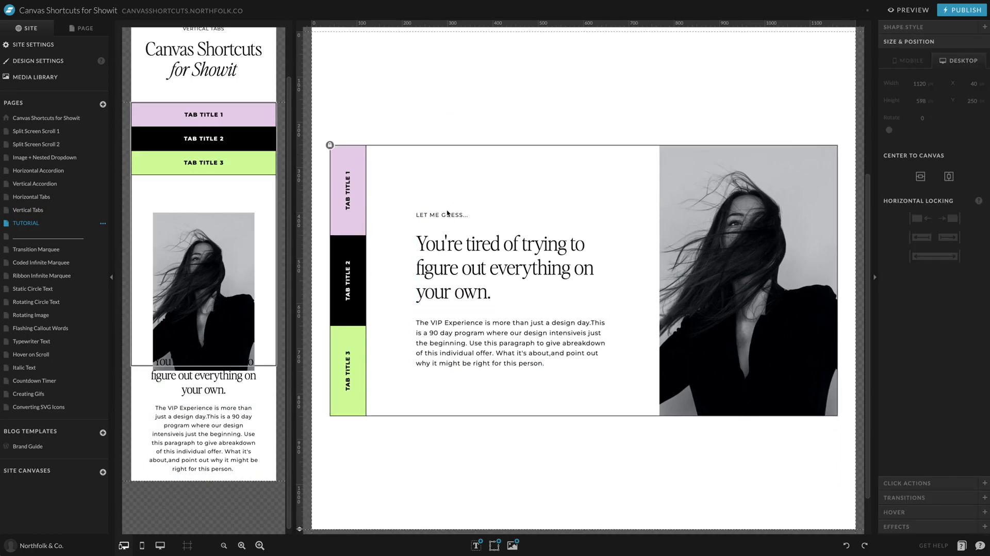
{"action": "left_click", "coordinate": [456, 255], "text": "shift"}
{"action": "left_click", "coordinate": [541, 317], "text": "shift"}
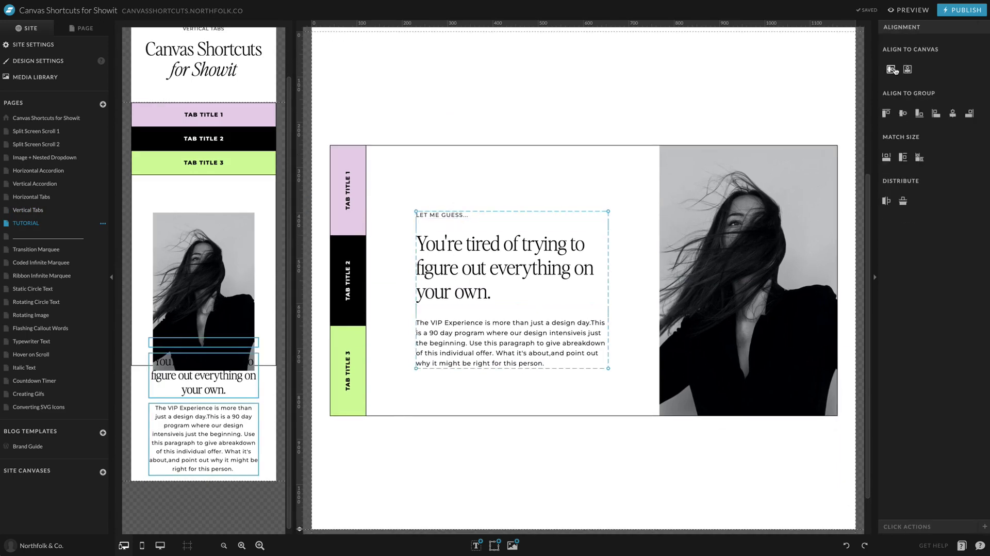
{"action": "left_click", "coordinate": [894, 71]}
{"action": "scroll", "coordinate": [484, 127], "scroll_direction": "down", "scroll_amount": 2}
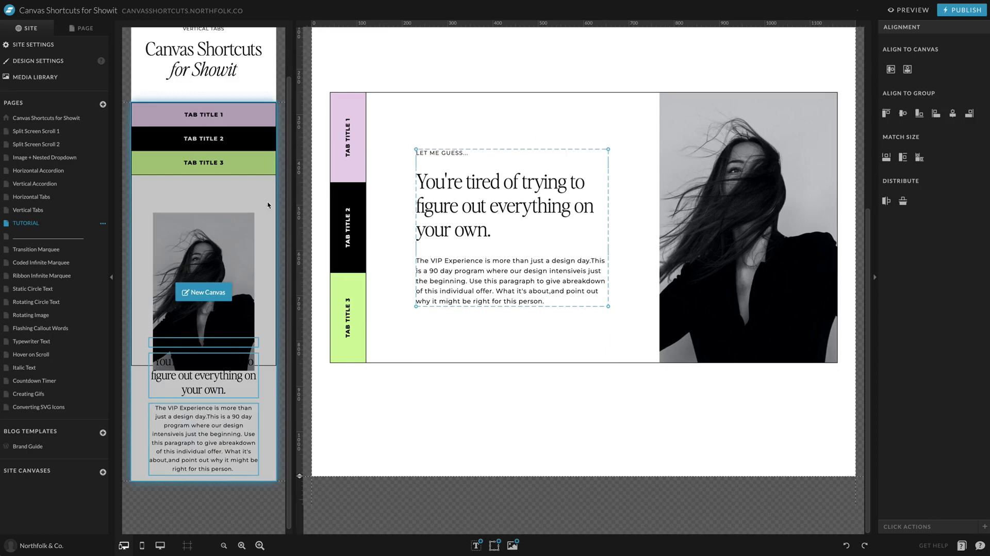
Resize the portrait on mobile to about 298 px wide and 141 px high.
{"action": "left_click", "coordinate": [548, 71]}
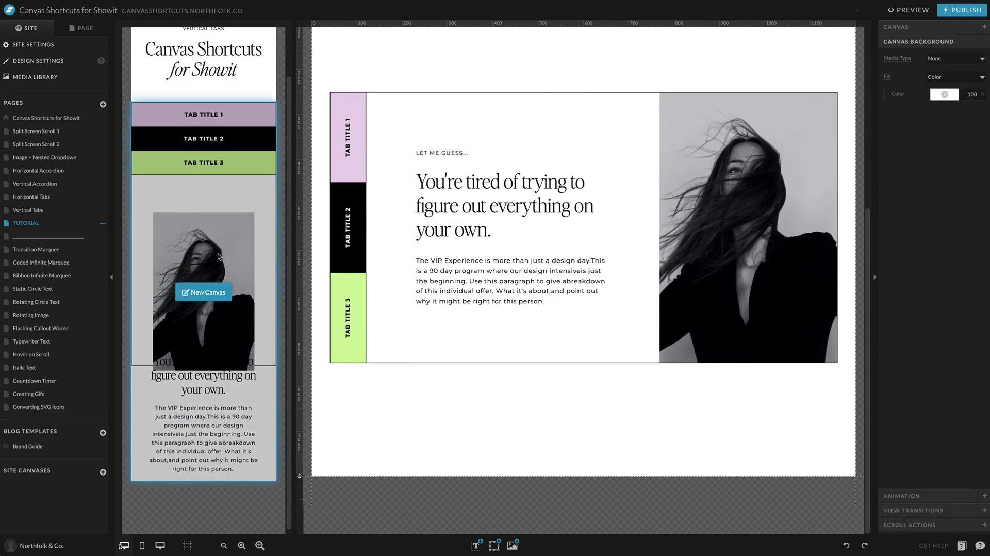
{"action": "left_click", "coordinate": [205, 280]}
{"action": "left_click_drag", "start_coordinate": [254, 213], "coordinate": [271, 260]}
Move the pretitle, headline and paragraph together on mobile to just below the third tab.
{"action": "left_click", "coordinate": [250, 340]}
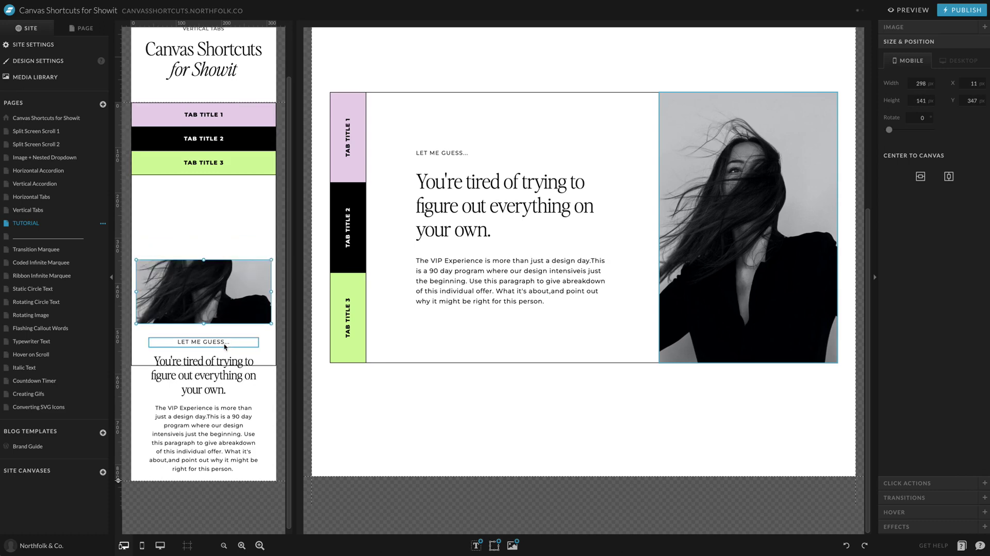
{"action": "left_click", "coordinate": [201, 376], "text": "shift"}
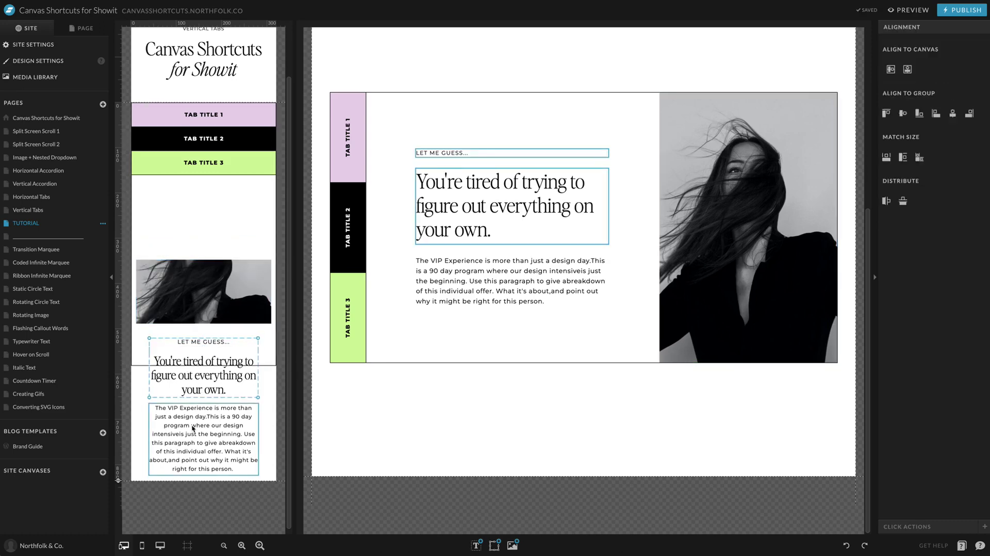
{"action": "left_click", "coordinate": [195, 430], "text": "shift"}
{"action": "left_click_drag", "start_coordinate": [195, 430], "coordinate": [195, 287]}
{"action": "left_click", "coordinate": [213, 383]}
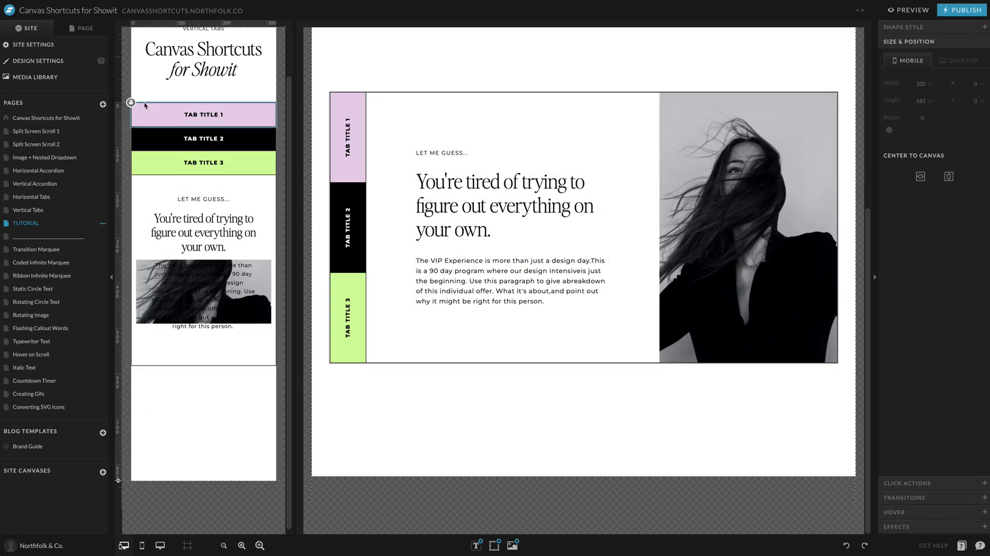
Unlock Content BG and try to move it below the tabs on mobile.
{"action": "left_click", "coordinate": [131, 103]}
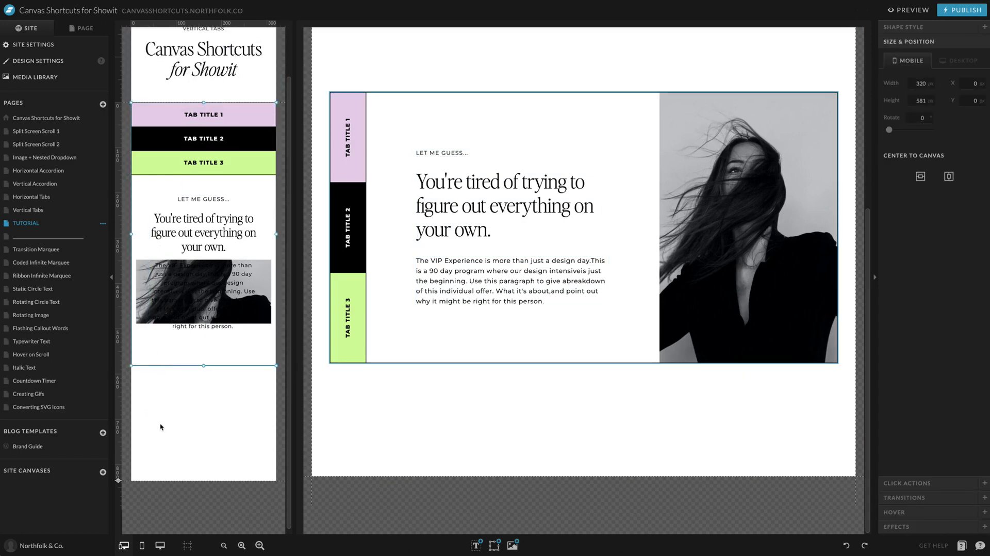
{"action": "left_click_drag", "start_coordinate": [194, 346], "coordinate": [184, 420]}
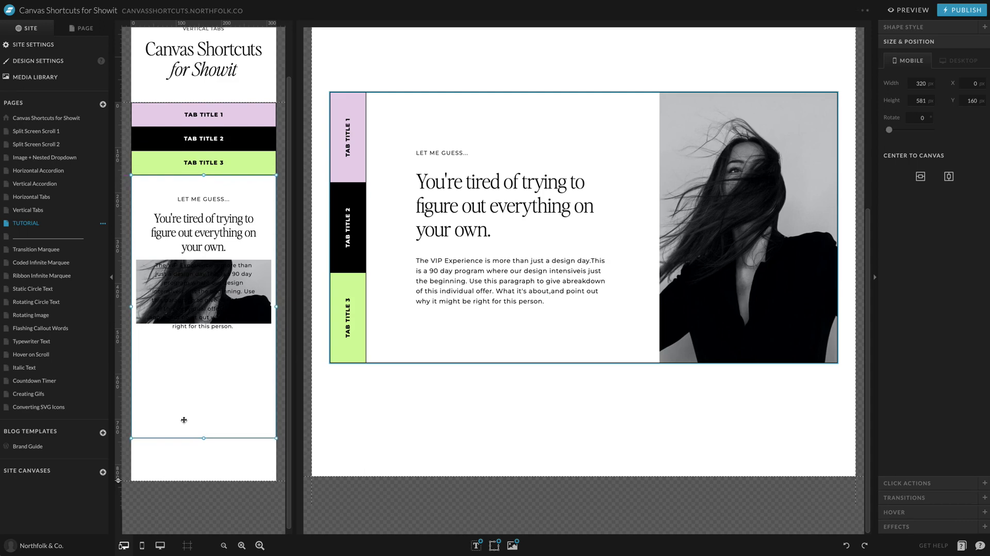
{"action": "left_click", "coordinate": [188, 452]}
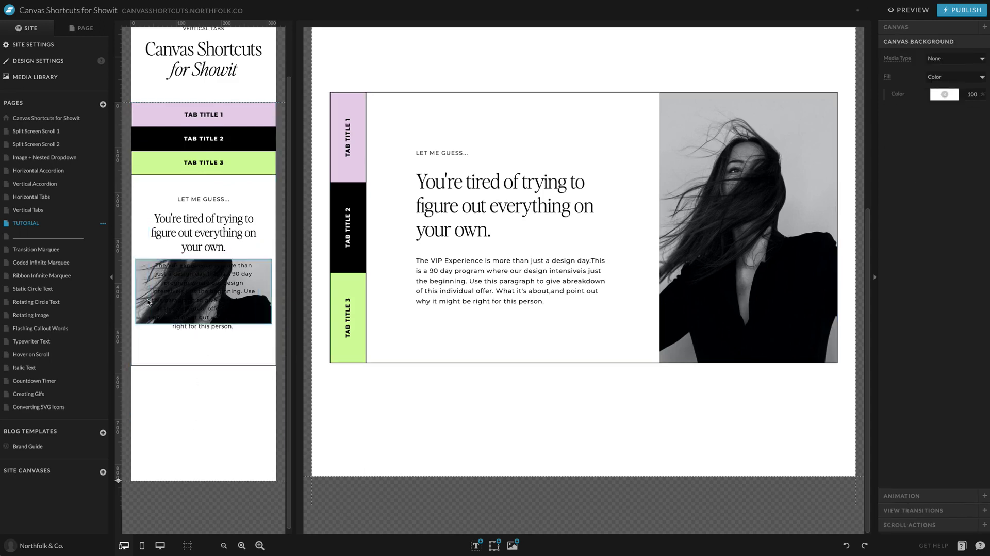
Move the portrait below the paragraph on mobile, at about Y 541, and nudge the three texts slightly up.
{"action": "left_click_drag", "start_coordinate": [148, 302], "coordinate": [149, 390]}
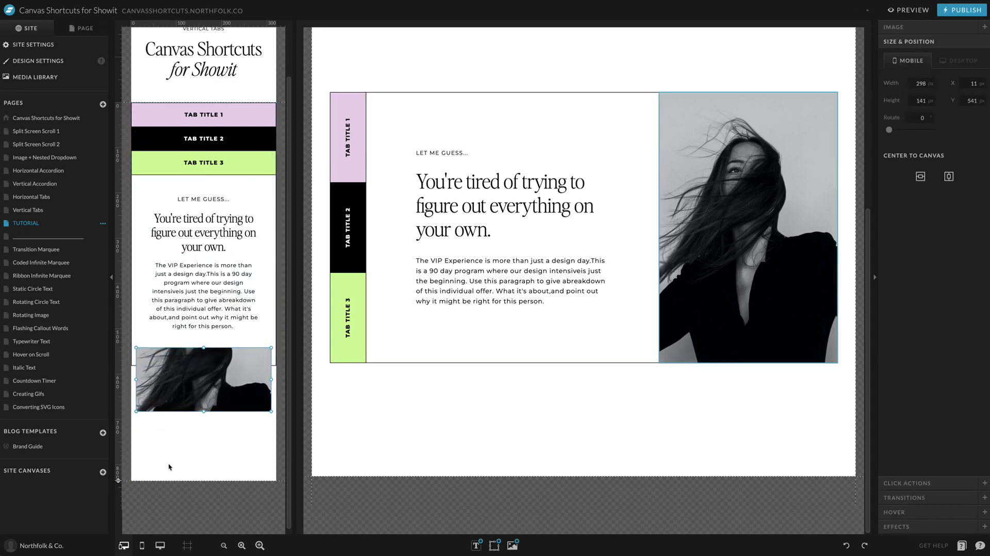
{"action": "left_click", "coordinate": [170, 470]}
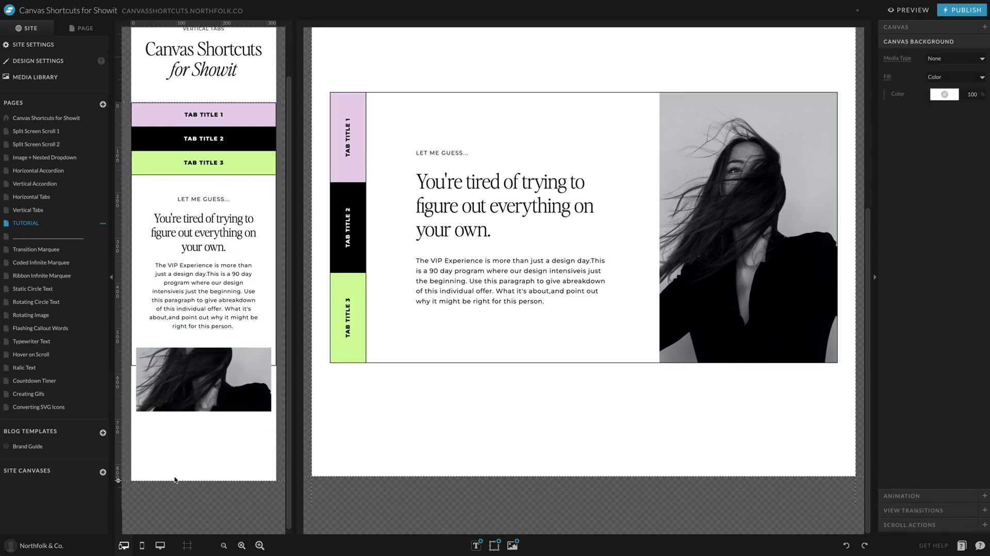
{"action": "left_click", "coordinate": [203, 194]}
{"action": "left_click", "coordinate": [203, 228], "text": "shift"}
{"action": "left_click", "coordinate": [212, 294], "text": "shift"}
{"action": "left_click_drag", "start_coordinate": [212, 294], "coordinate": [212, 291]}
{"action": "left_click", "coordinate": [239, 452]}
Extend the portrait's lower edge slightly downward on mobile.
{"action": "left_click", "coordinate": [219, 401]}
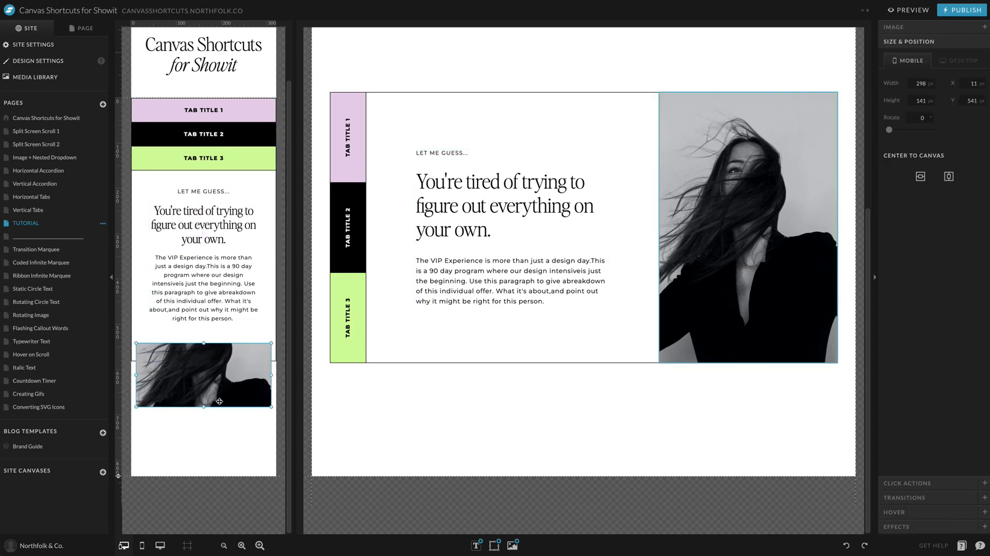
{"action": "left_click_drag", "start_coordinate": [202, 407], "coordinate": [203, 419]}
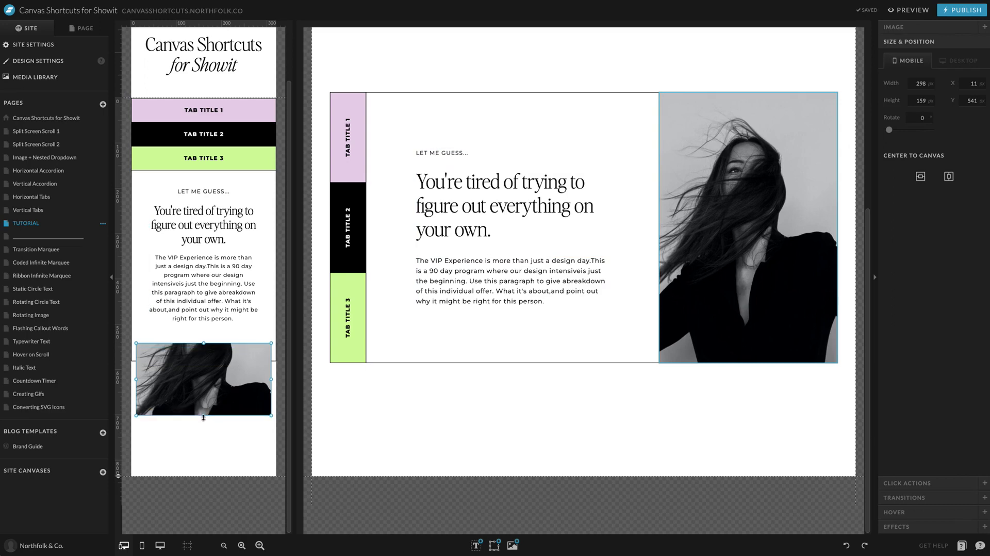
{"action": "left_click", "coordinate": [180, 459]}
Extend Content BG on mobile to about 721 px high so it encloses the portrait.
{"action": "left_click", "coordinate": [256, 338]}
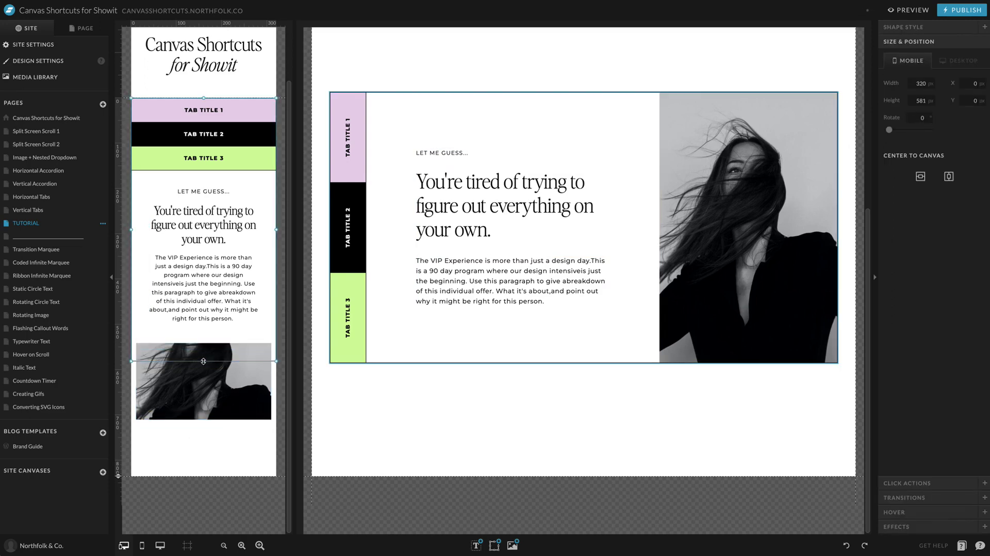
{"action": "left_click_drag", "start_coordinate": [202, 372], "coordinate": [203, 426]}
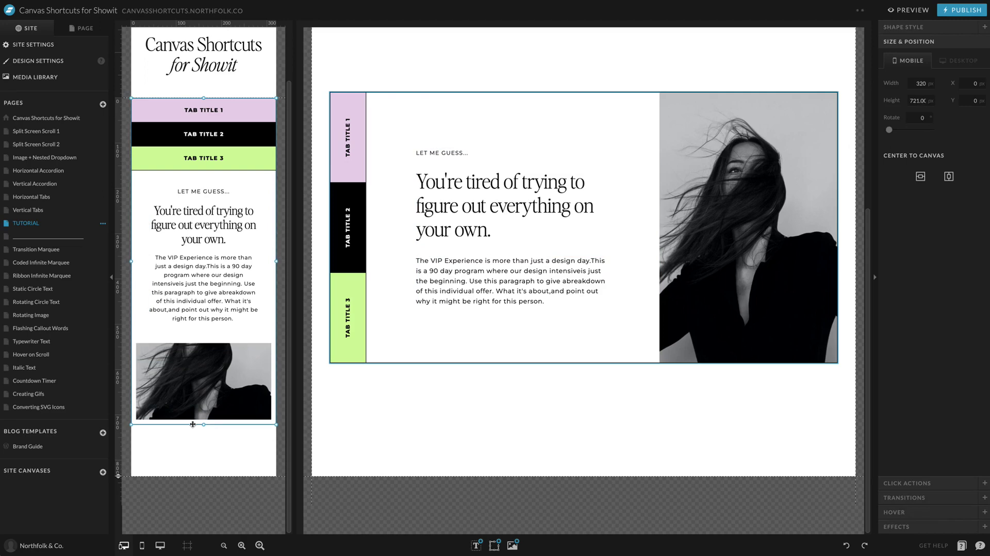
{"action": "left_click", "coordinate": [366, 393]}
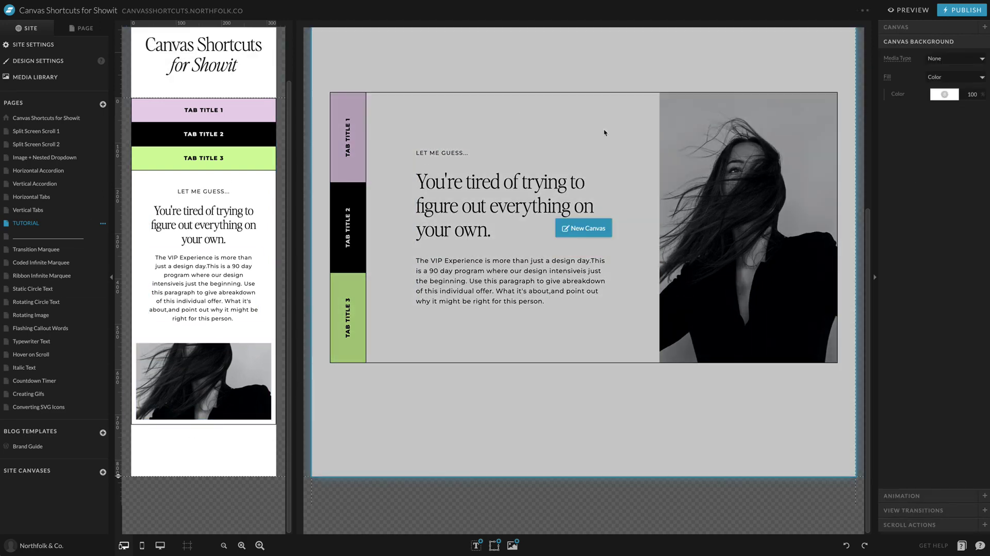
Lock Content BG in the TUTORIAL page's layer list.
{"action": "left_click", "coordinate": [625, 380]}
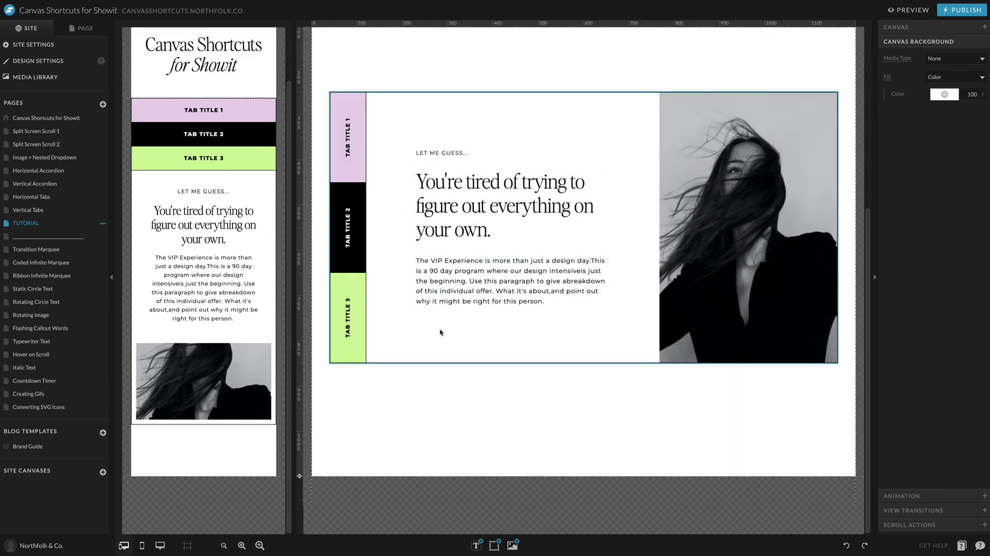
{"action": "left_click", "coordinate": [82, 28]}
{"action": "left_click", "coordinate": [404, 325]}
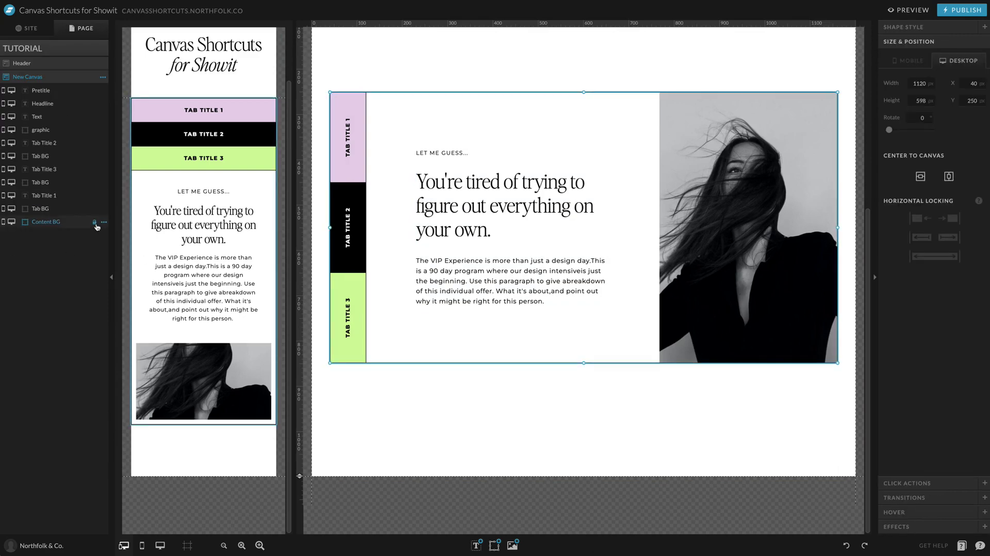
{"action": "left_click", "coordinate": [94, 221]}
{"action": "left_click", "coordinate": [515, 387]}
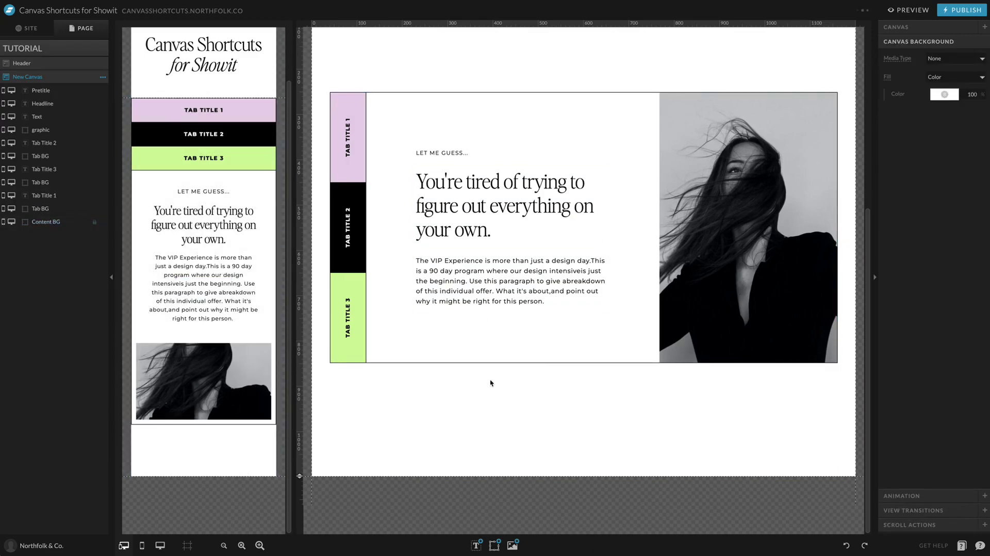
Add a vertical line about 598 px long and 1 px thick just beside the portrait on desktop.
{"action": "scroll", "coordinate": [459, 380], "scroll_direction": "up", "scroll_amount": 1}
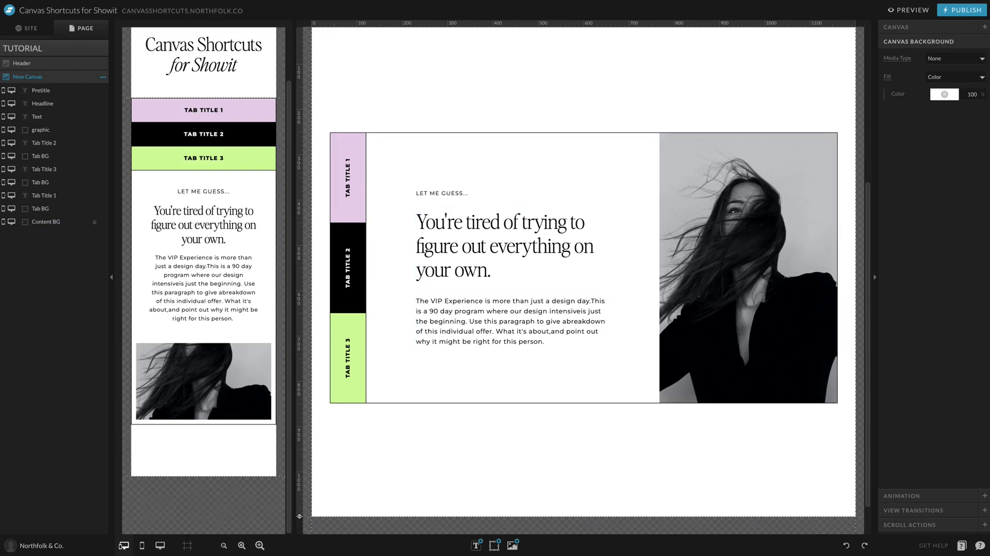
{"action": "scroll", "coordinate": [653, 222], "scroll_direction": "down", "scroll_amount": 1}
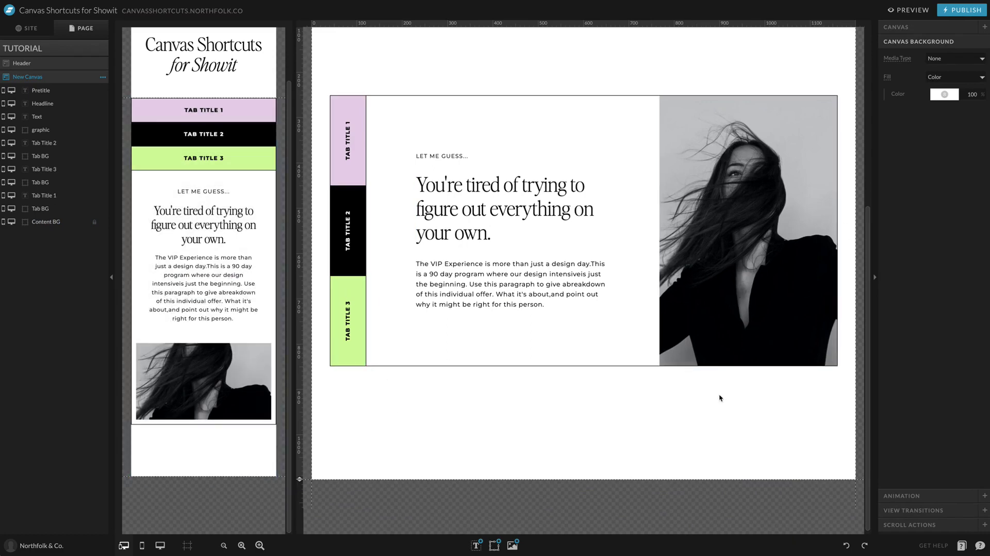
{"action": "left_click", "coordinate": [495, 545]}
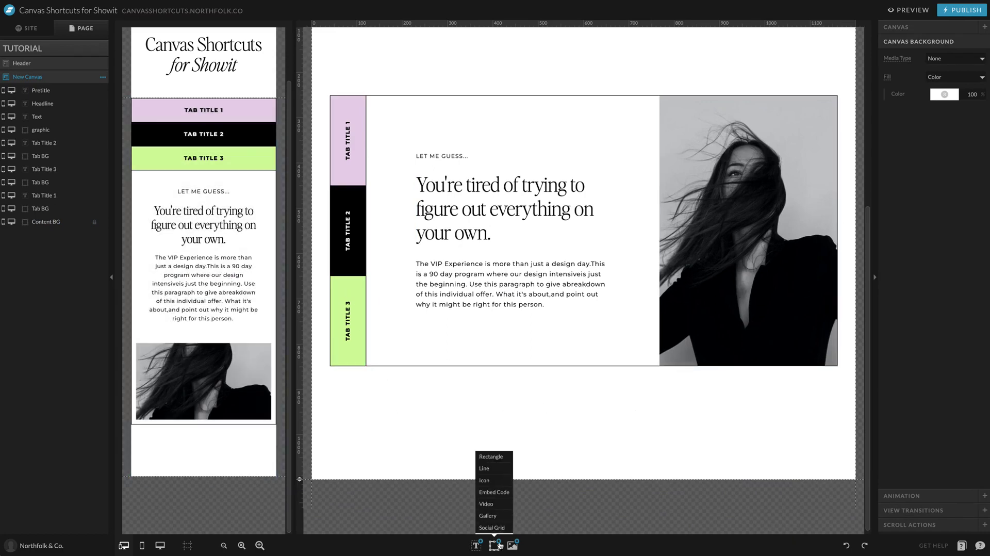
{"action": "left_click", "coordinate": [494, 467]}
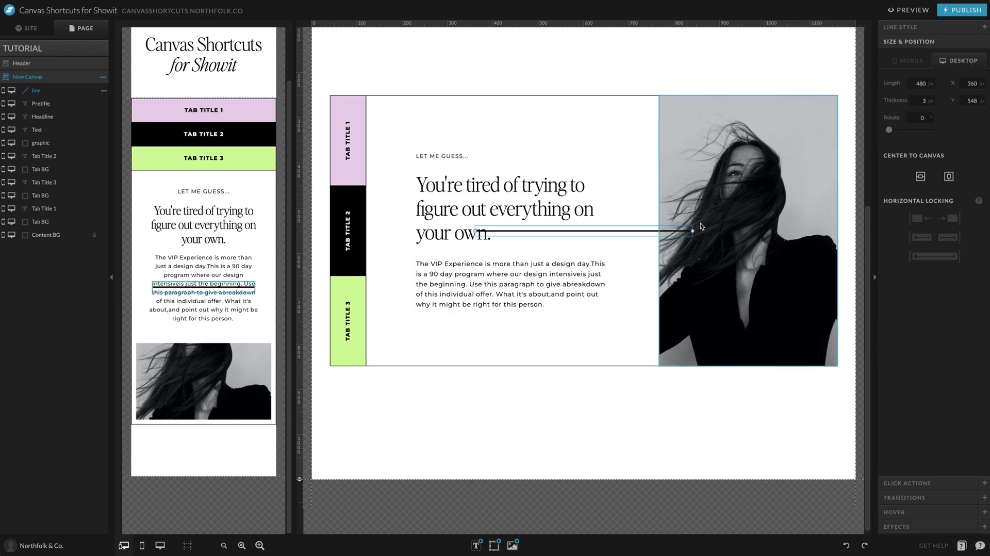
{"action": "left_click_drag", "start_coordinate": [692, 231], "coordinate": [652, 366]}
{"action": "double_click", "coordinate": [923, 100]}
{"action": "type", "text": "1"}
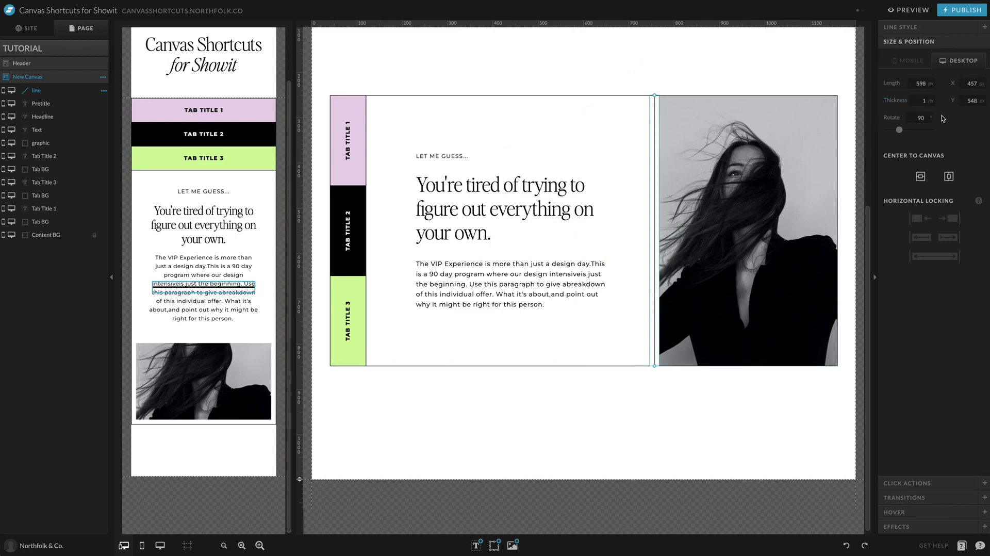
Align the line with the portrait's inner edge at X 468 and shorten it to 597 px.
{"action": "left_click", "coordinate": [673, 75]}
{"action": "left_click", "coordinate": [661, 113]}
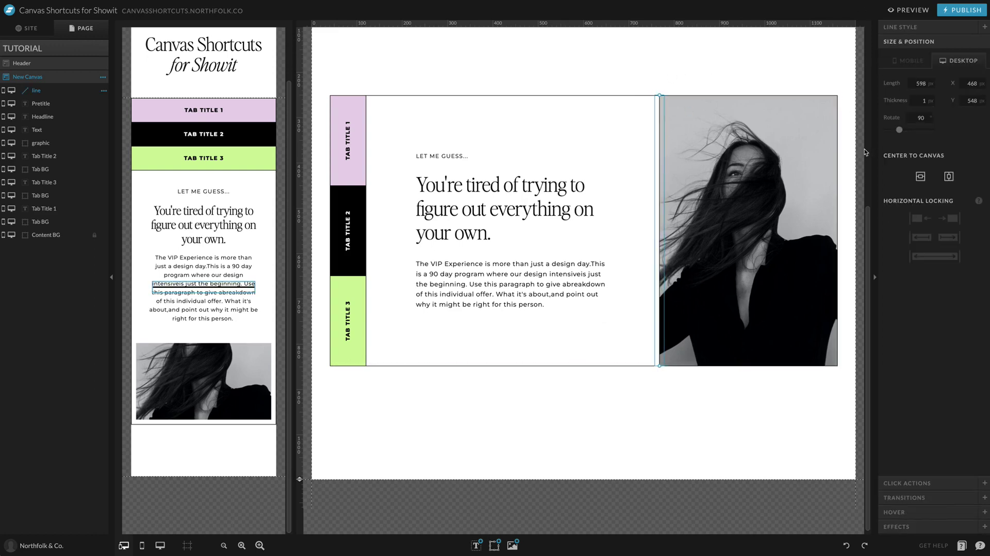
{"action": "left_click", "coordinate": [629, 454]}
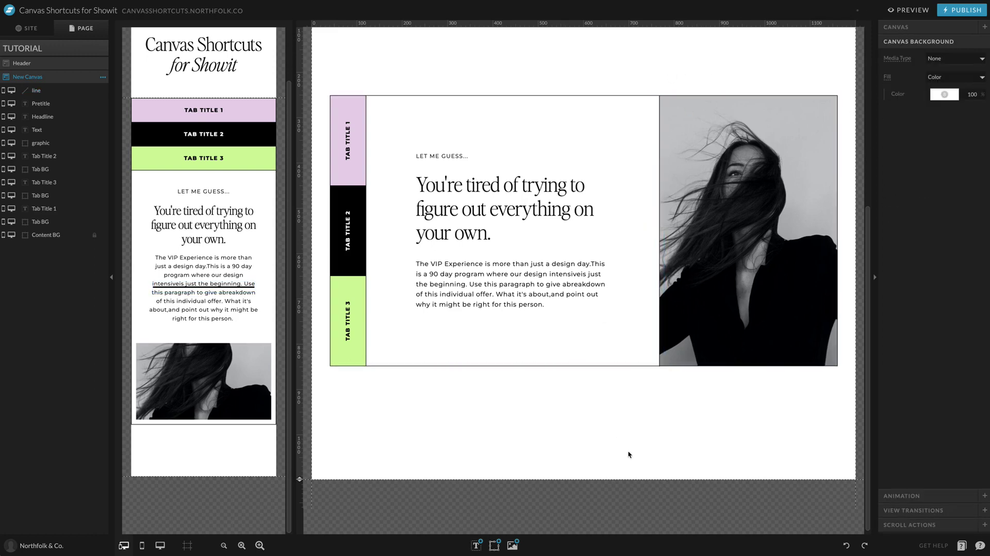
{"action": "left_click", "coordinate": [662, 318]}
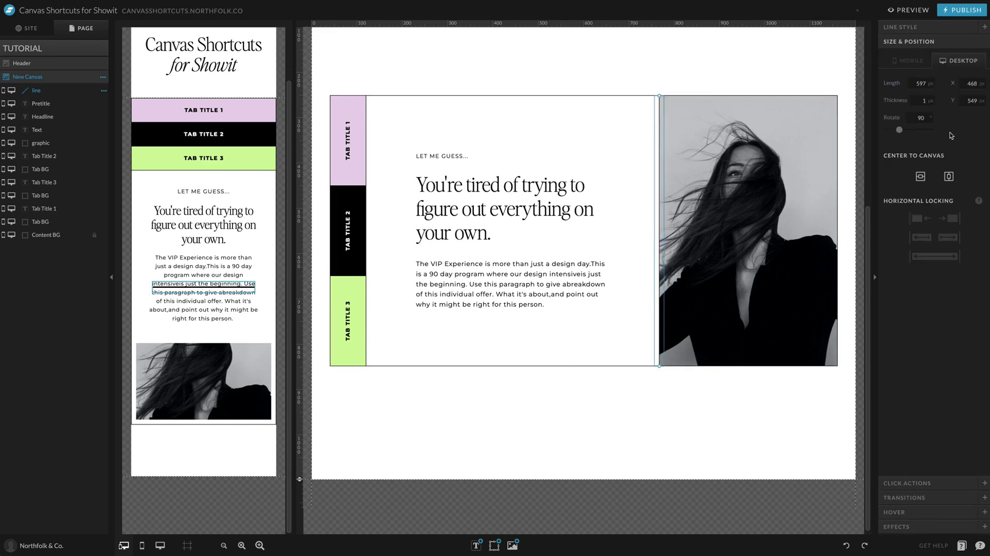
{"action": "left_click", "coordinate": [607, 401]}
{"action": "left_click", "coordinate": [664, 292]}
{"action": "left_click", "coordinate": [678, 418]}
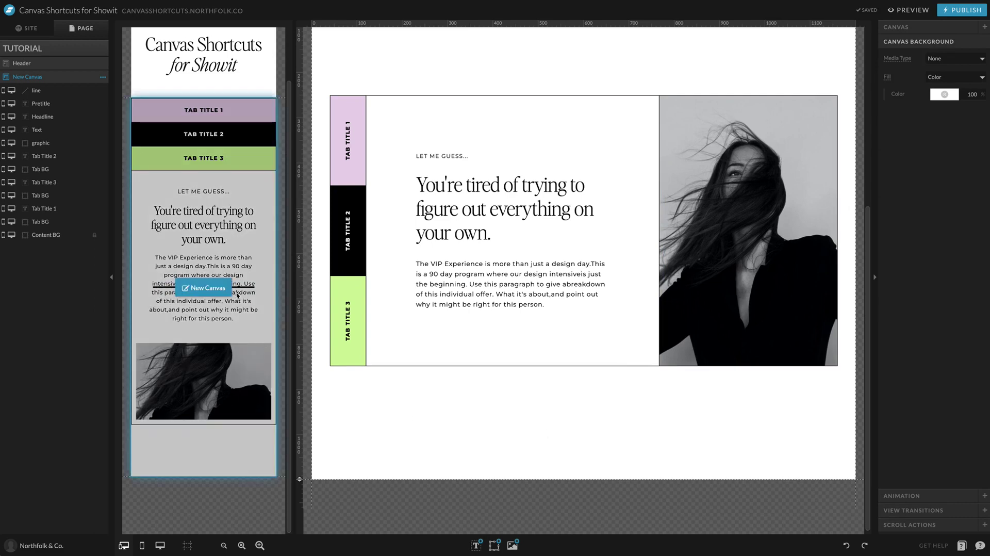
Hide the divider line on the mobile layout only.
{"action": "left_click", "coordinate": [544, 294]}
{"action": "left_click", "coordinate": [662, 199]}
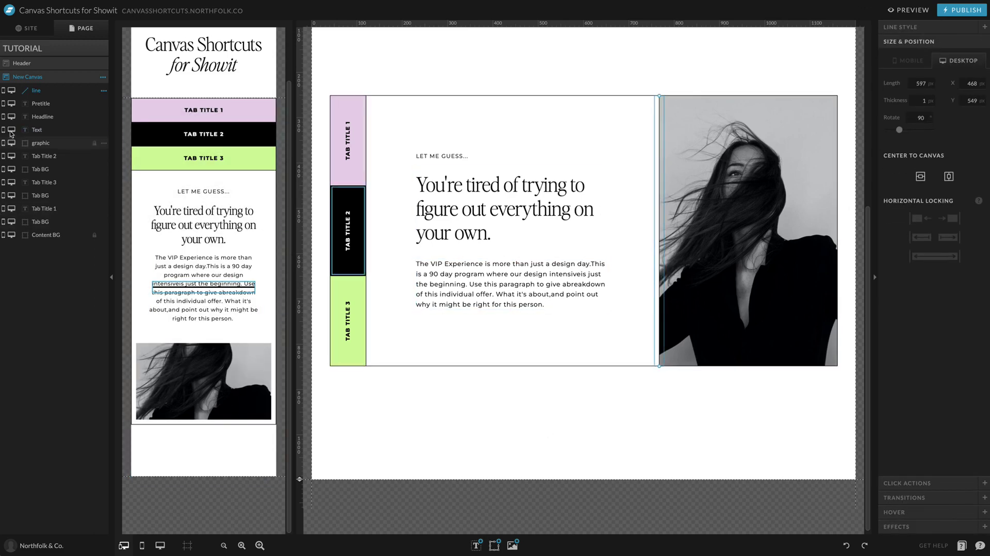
{"action": "left_click", "coordinate": [592, 448]}
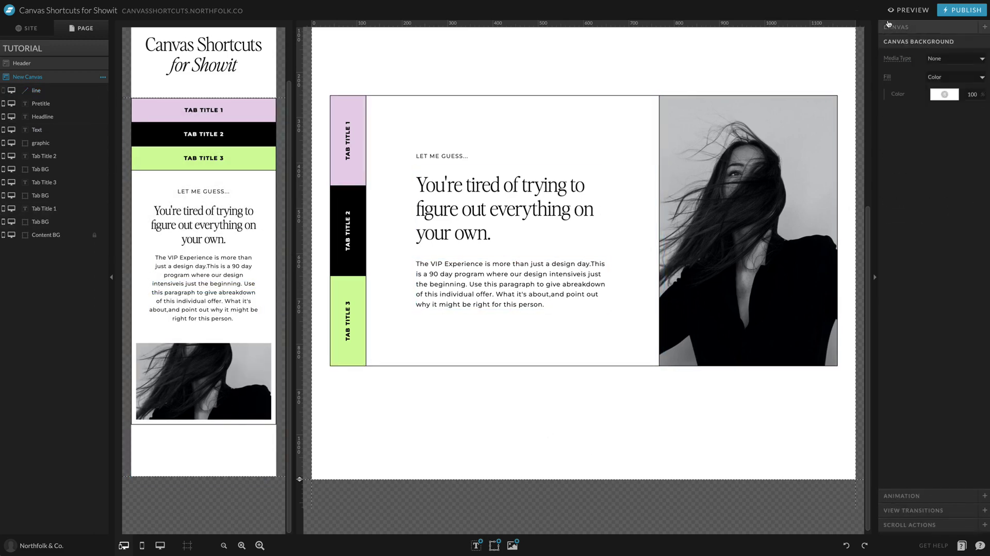
Preview the TUTORIAL page on desktop and examine the vertical tabs section, then close the preview.
{"action": "left_click", "coordinate": [908, 10]}
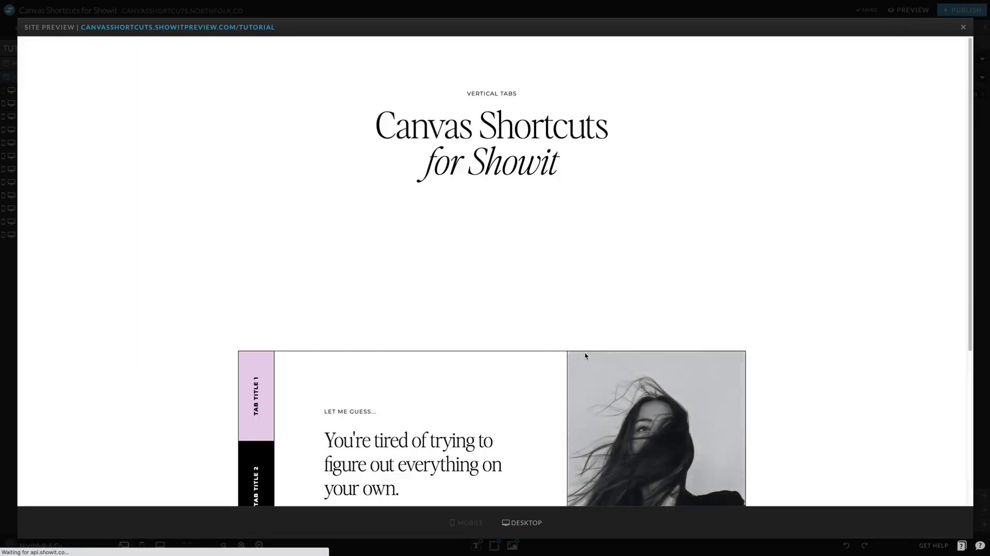
{"action": "scroll", "coordinate": [638, 347], "scroll_direction": "down", "scroll_amount": 5}
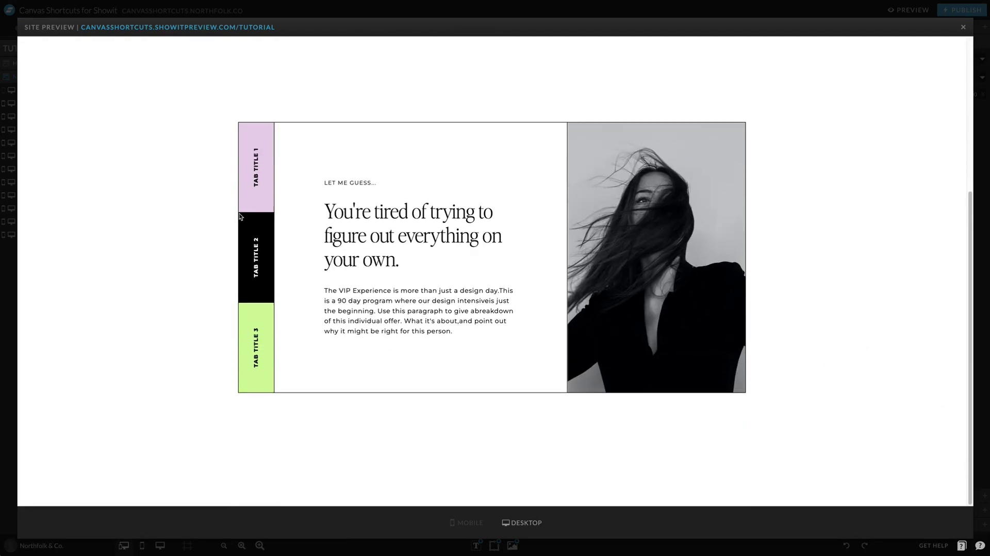
{"action": "left_click", "coordinate": [397, 13]}
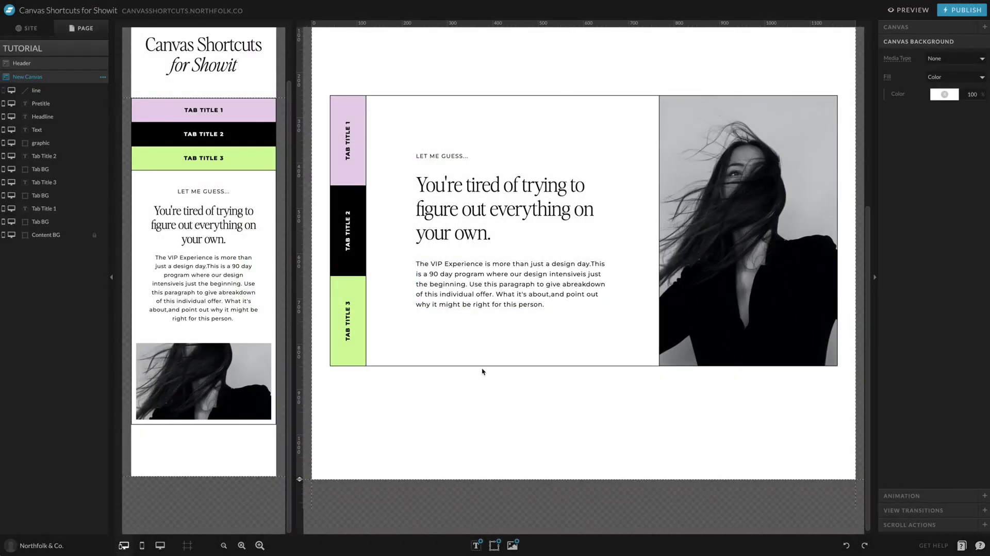
Add a canvas view to New Canvas and name it Tab-1.
{"action": "left_click", "coordinate": [103, 78]}
{"action": "left_click", "coordinate": [96, 101]}
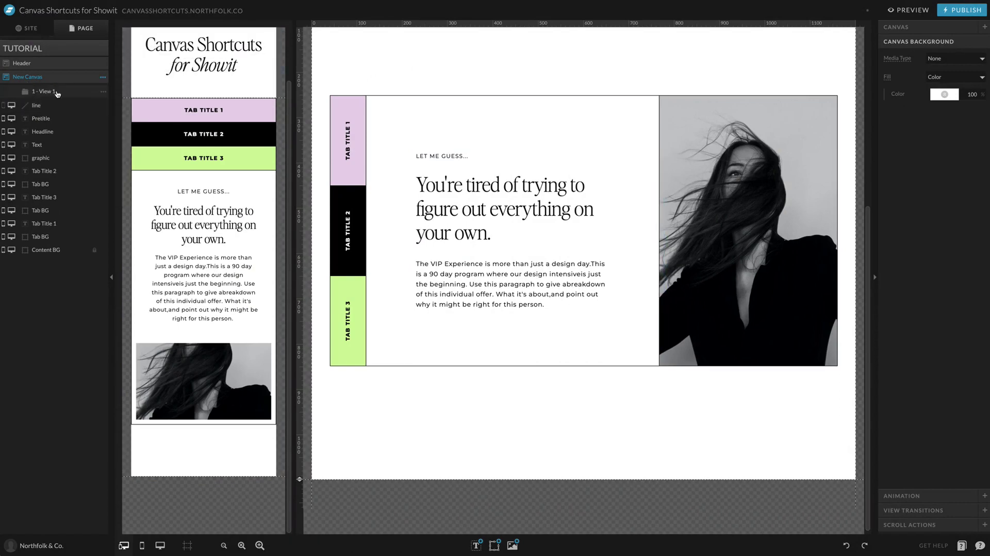
{"action": "double_click", "coordinate": [44, 91]}
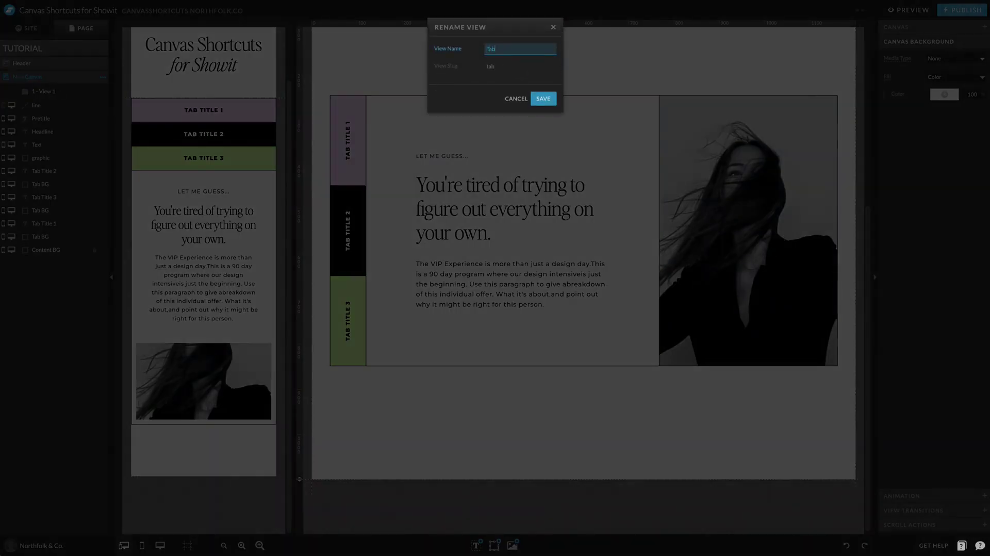
{"action": "key", "text": "Return"}
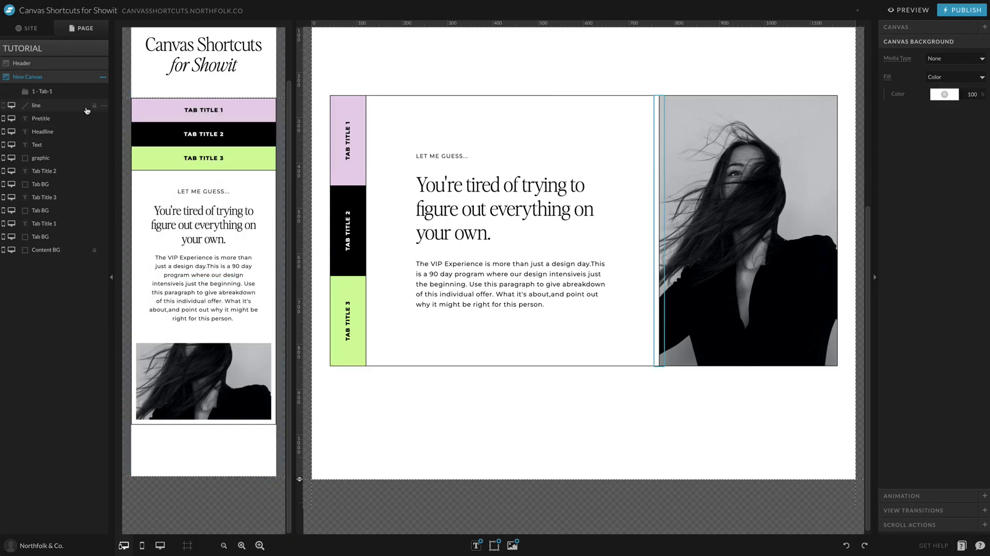
Create two more canvas views, Tab-2 and Tab-3, by duplicating the existing view.
{"action": "left_click", "coordinate": [104, 92]}
{"action": "left_click", "coordinate": [103, 116]}
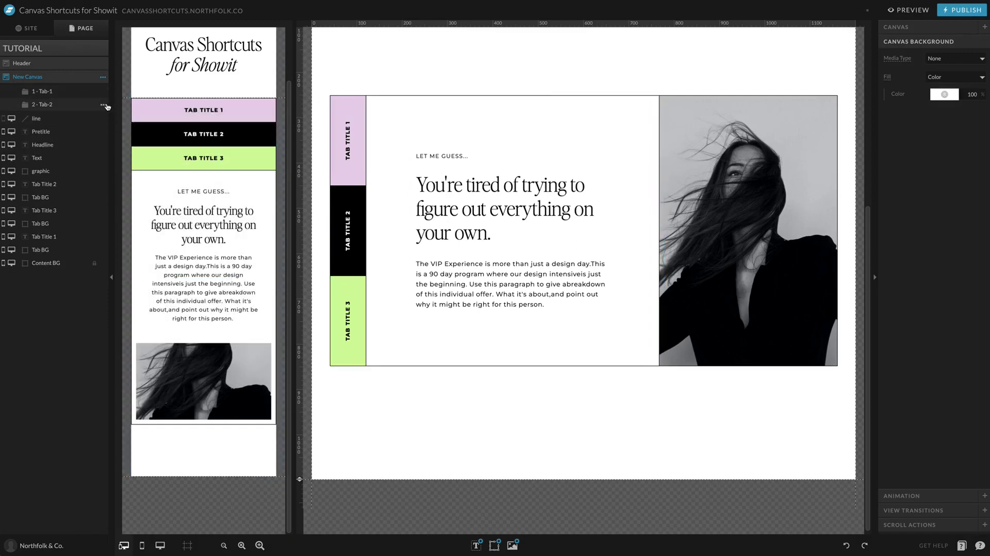
{"action": "left_click", "coordinate": [103, 104]}
{"action": "left_click", "coordinate": [103, 129]}
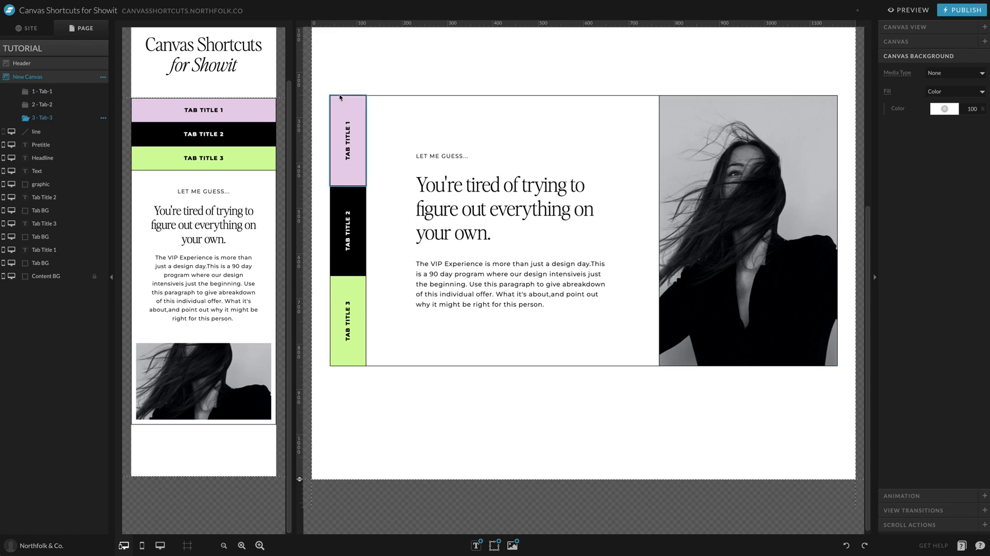
{"action": "left_click_drag", "start_coordinate": [323, 86], "coordinate": [379, 389]}
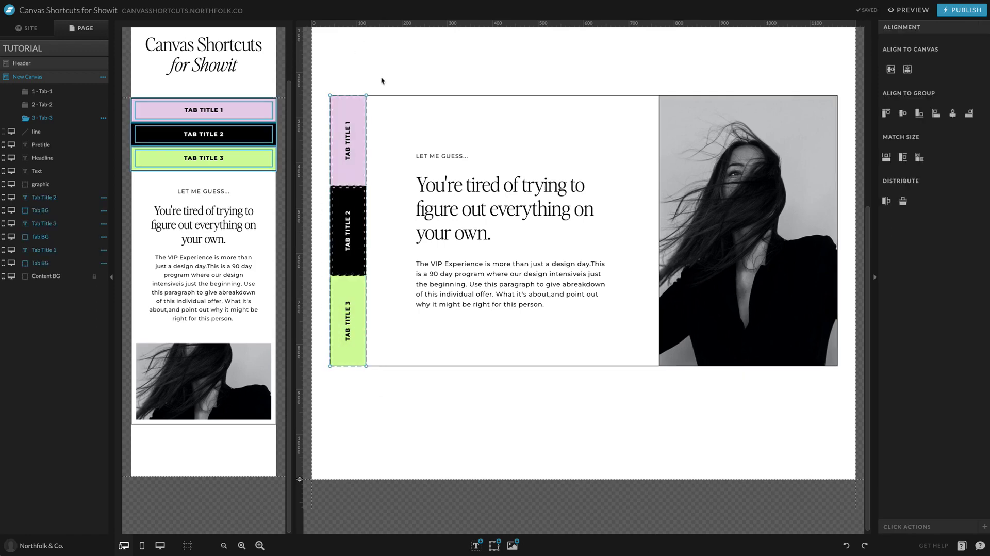
{"action": "left_click", "coordinate": [409, 61]}
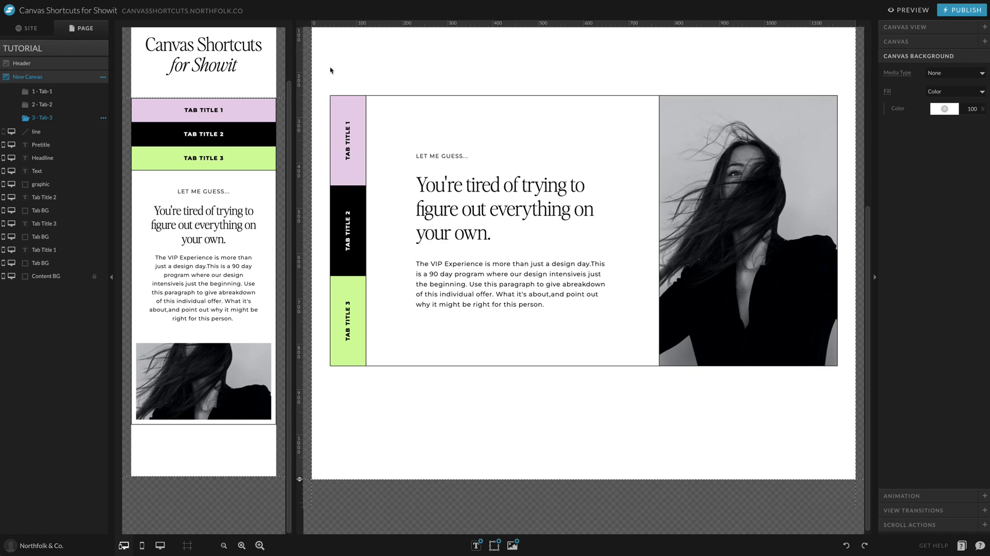
{"action": "left_click_drag", "start_coordinate": [330, 70], "coordinate": [368, 391]}
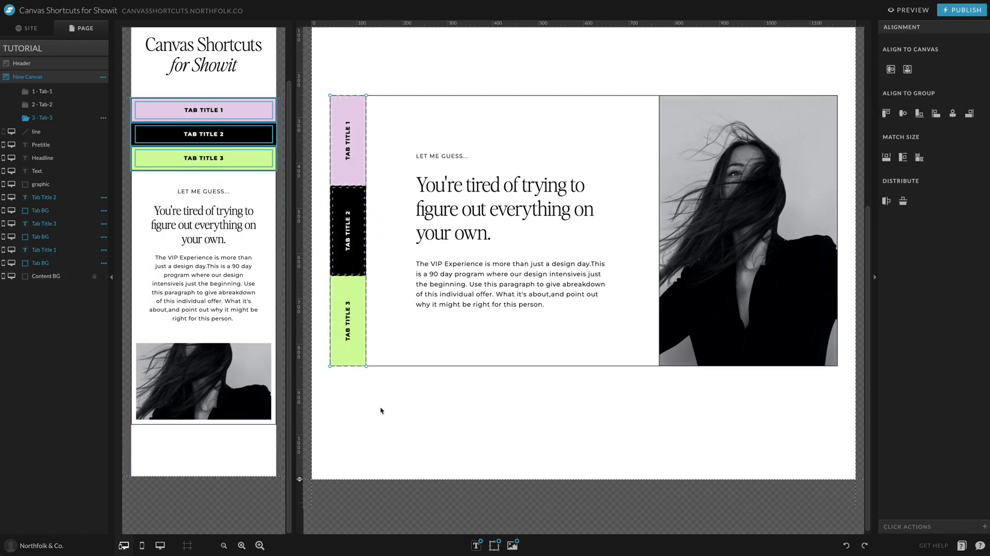
{"action": "left_click", "coordinate": [401, 41]}
Move the line, Pretitle, Headline, Text and portrait graphic into the Tab-1 view.
{"action": "left_click_drag", "start_coordinate": [416, 88], "coordinate": [802, 388]}
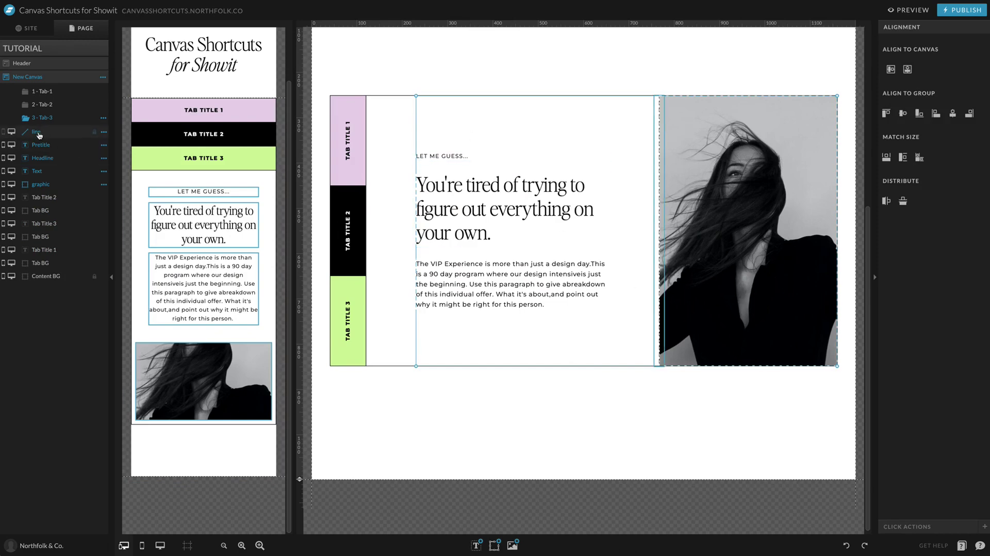
{"action": "left_click_drag", "start_coordinate": [40, 133], "coordinate": [47, 93]}
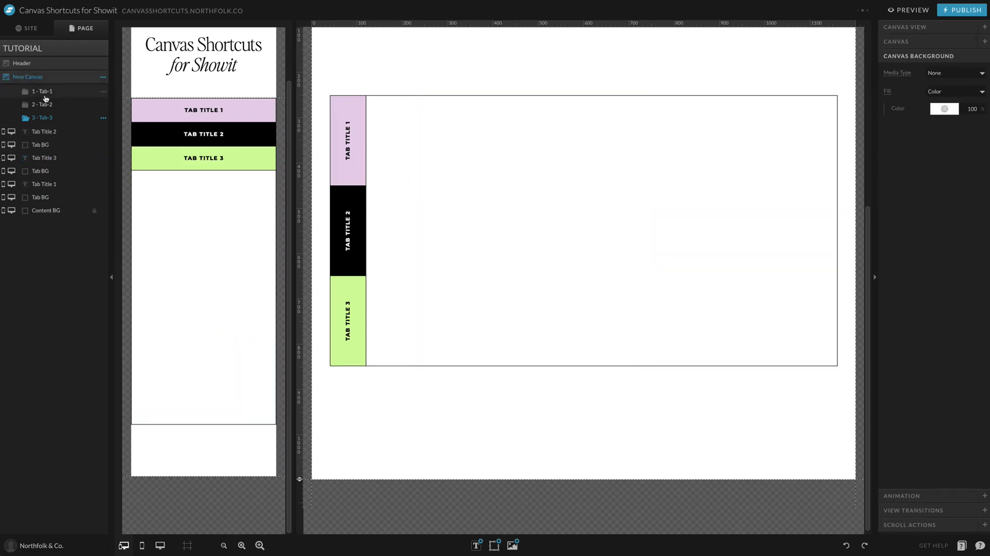
{"action": "left_click", "coordinate": [46, 92]}
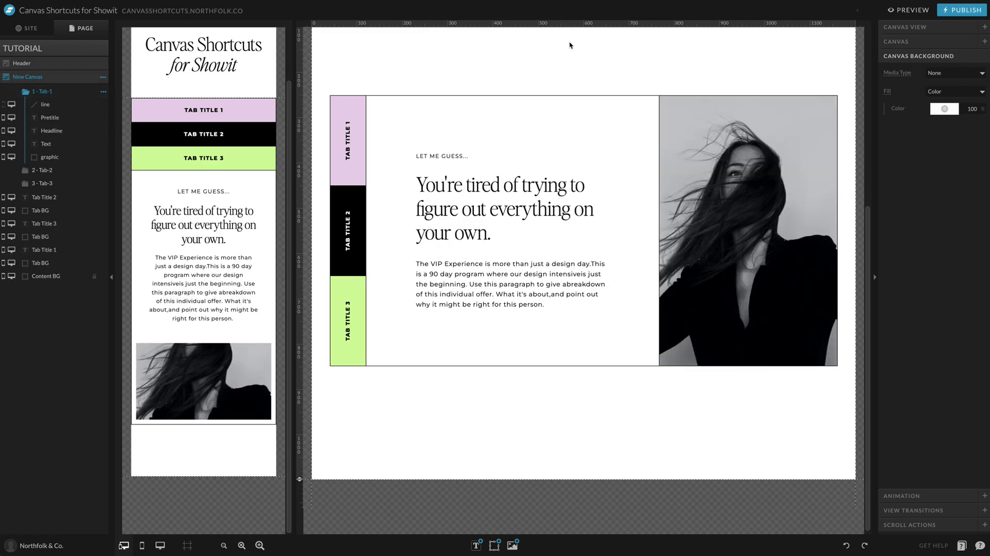
Check the contents of the Tab-2 and Tab-3 views, then return to Tab-1.
{"action": "left_click", "coordinate": [45, 170]}
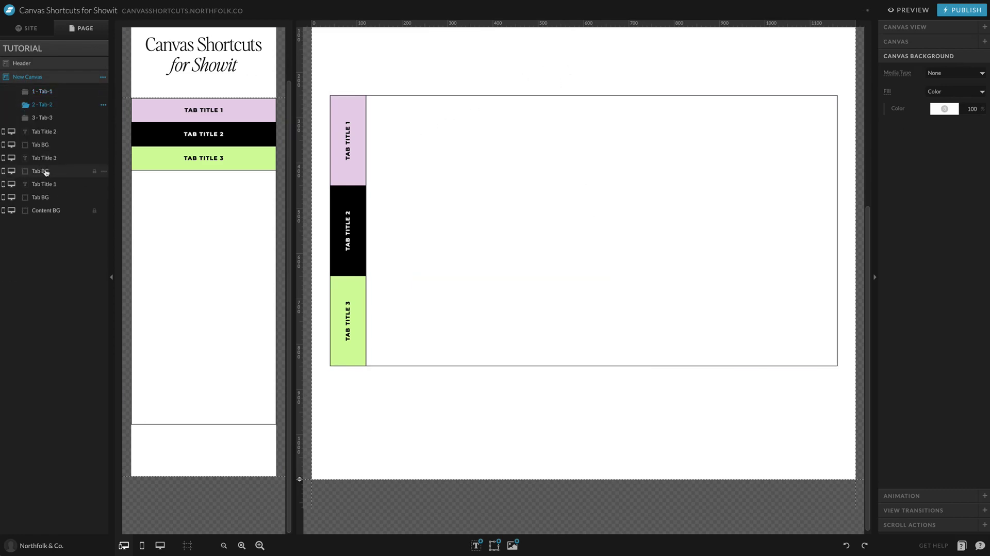
{"action": "left_click", "coordinate": [45, 118]}
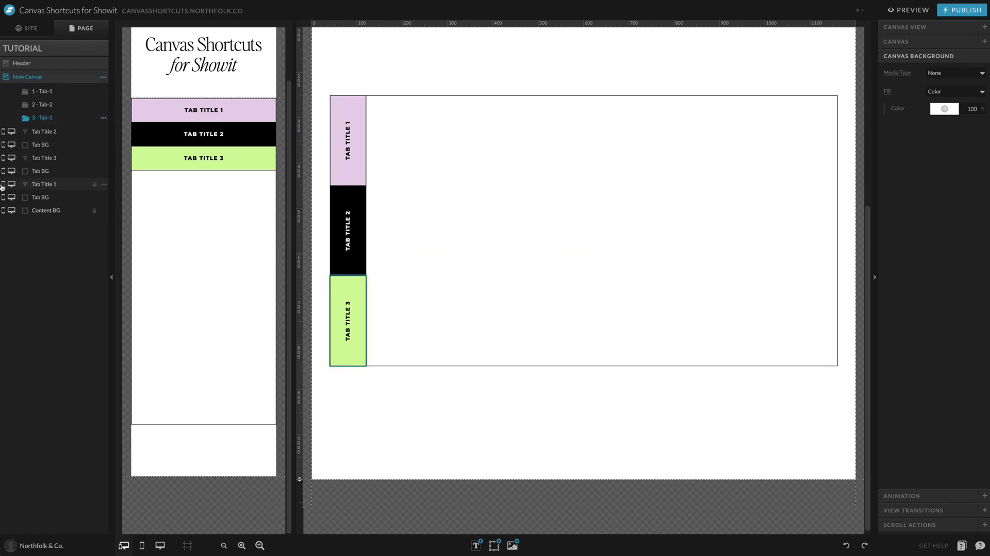
{"action": "left_click", "coordinate": [42, 93]}
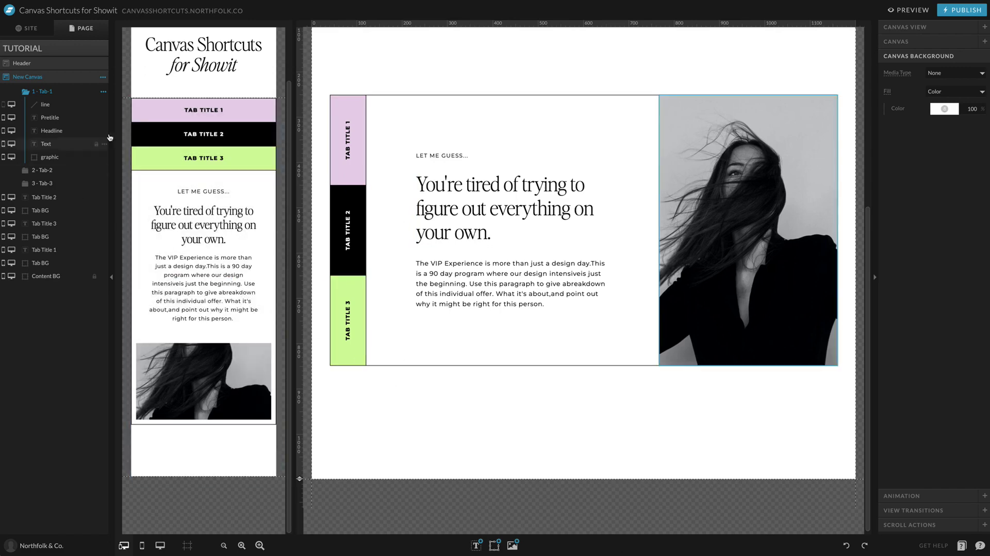
Copy Tab Title 1 and its lilac Tab BG into the Tab-1 view, keeping the originals on the canvas.
{"action": "left_click", "coordinate": [338, 101]}
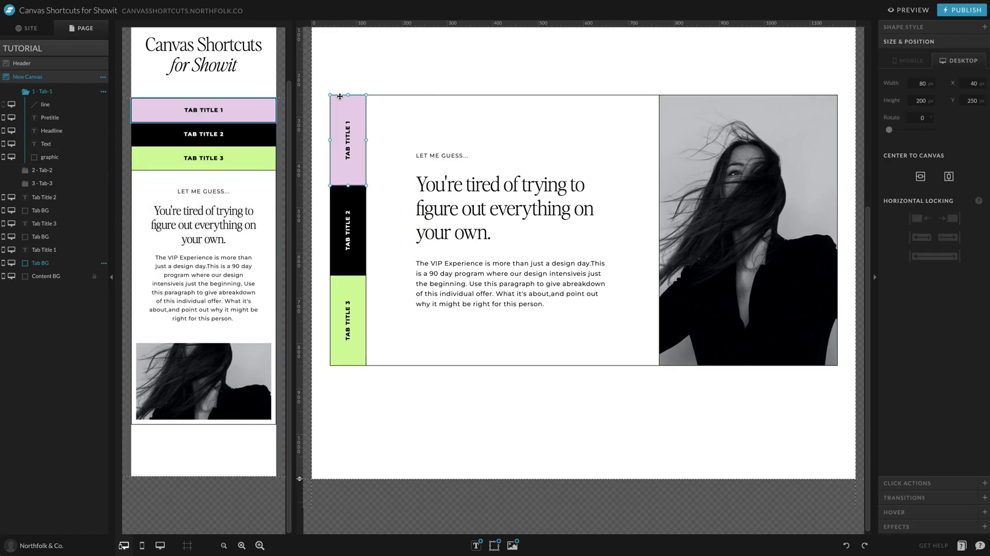
{"action": "left_click", "coordinate": [332, 76]}
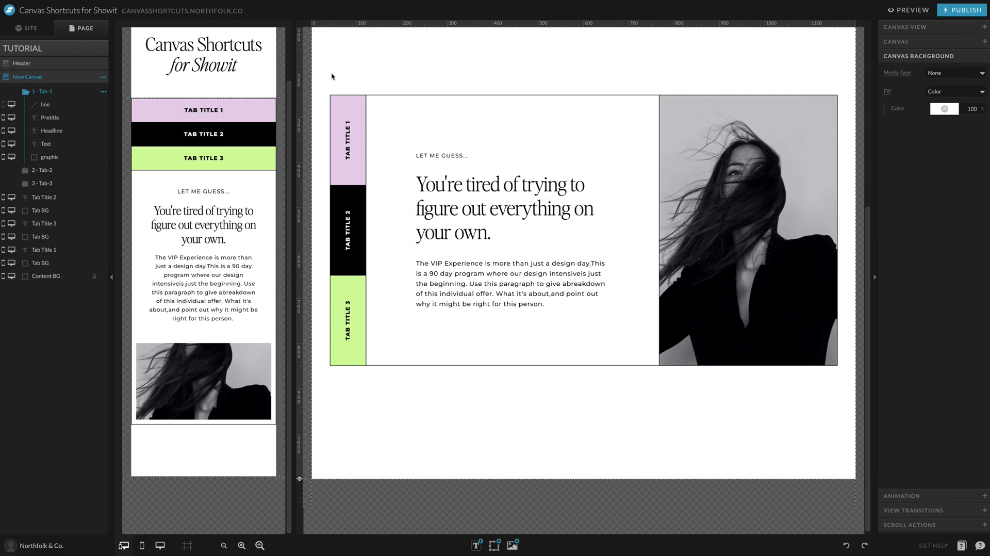
{"action": "left_click_drag", "start_coordinate": [331, 76], "coordinate": [358, 155]}
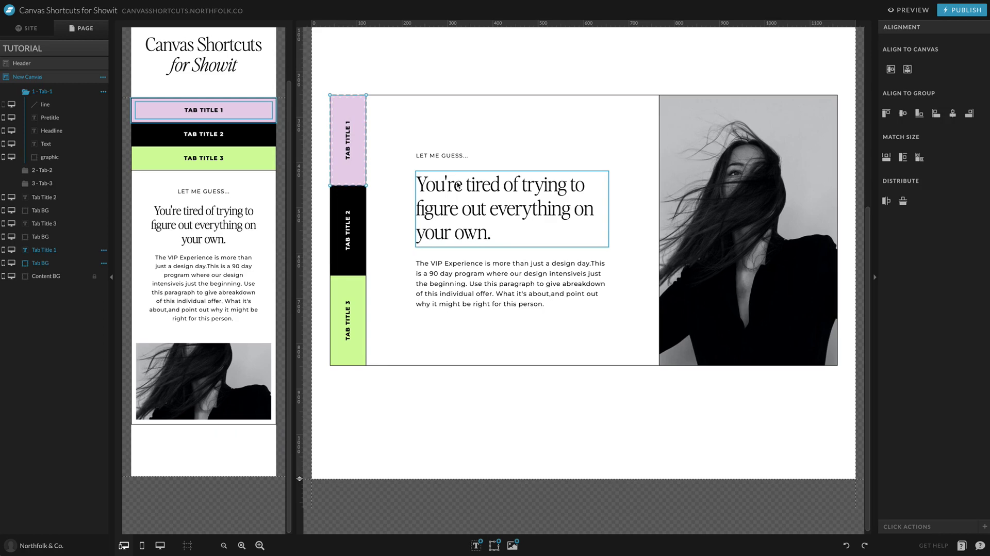
{"action": "left_click", "coordinate": [421, 386]}
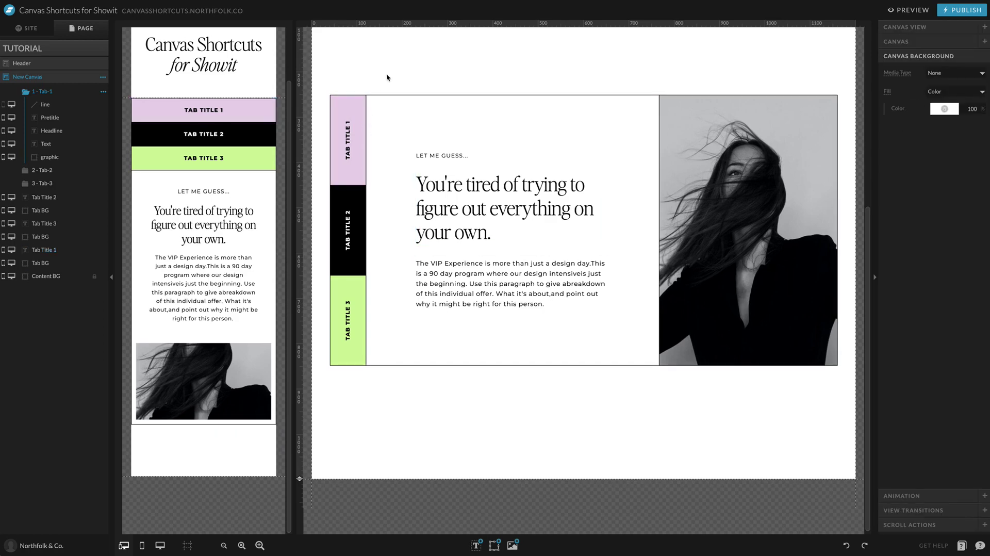
{"action": "left_click_drag", "start_coordinate": [386, 77], "coordinate": [330, 185]}
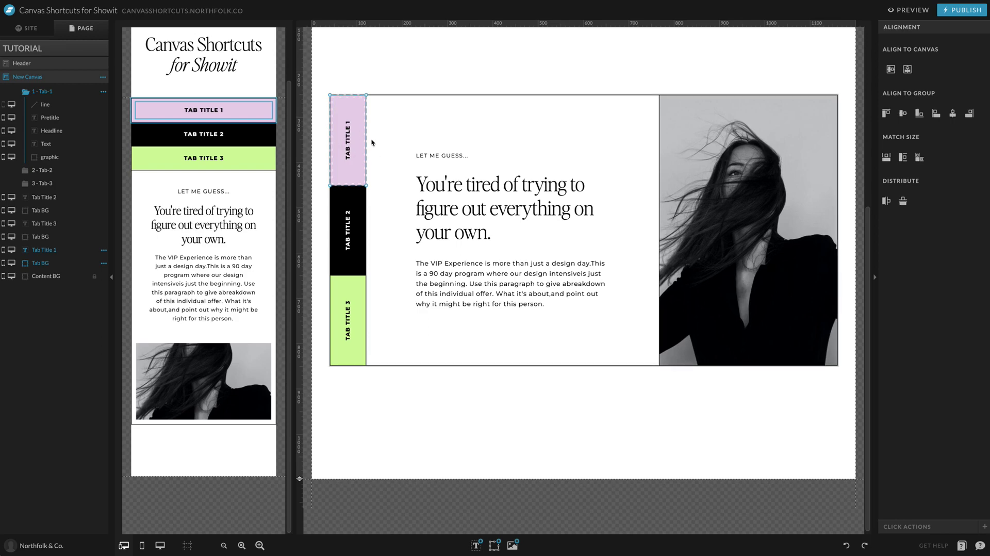
{"action": "left_click", "coordinate": [54, 96]}
{"action": "left_click", "coordinate": [54, 95]}
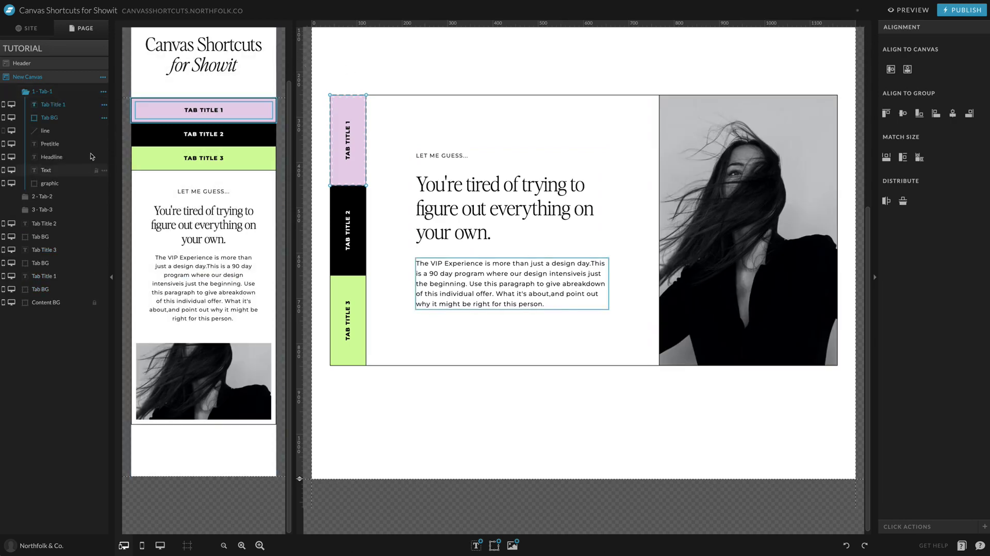
{"action": "left_click", "coordinate": [67, 92]}
{"action": "left_click", "coordinate": [66, 92]}
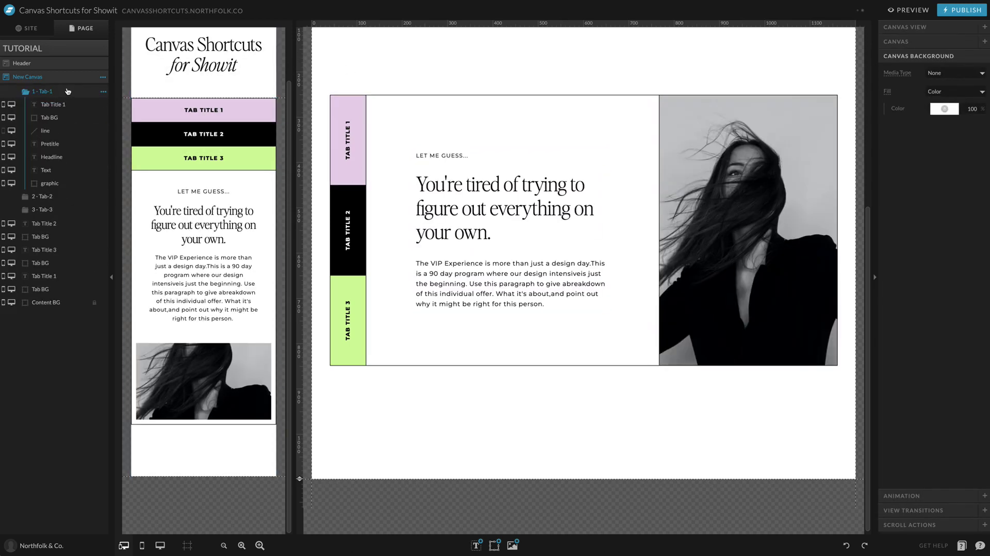
Change the fill of the Tab BG behind Tab Title 1 in the Tab-1 view to white on desktop.
{"action": "left_click", "coordinate": [363, 105]}
{"action": "left_click", "coordinate": [916, 28]}
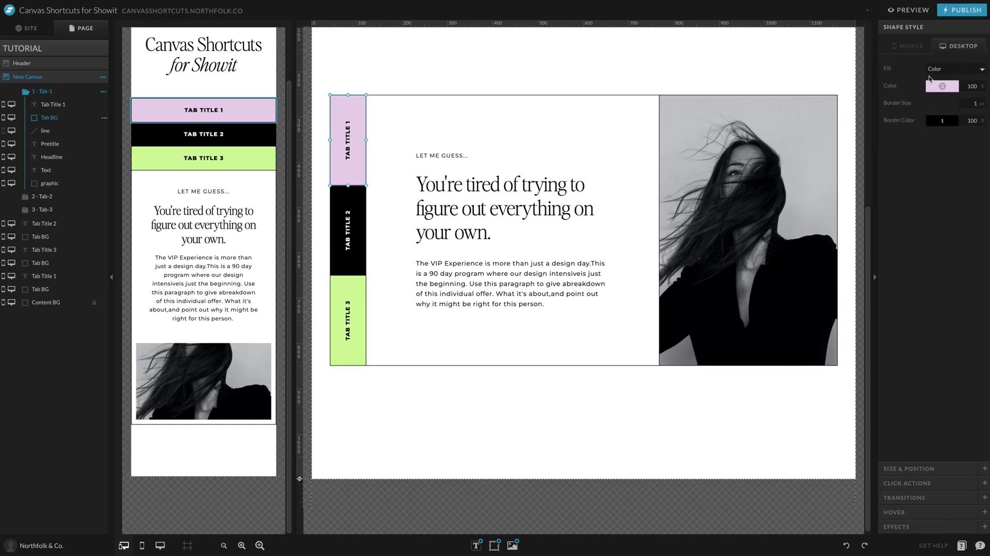
{"action": "left_click", "coordinate": [942, 88]}
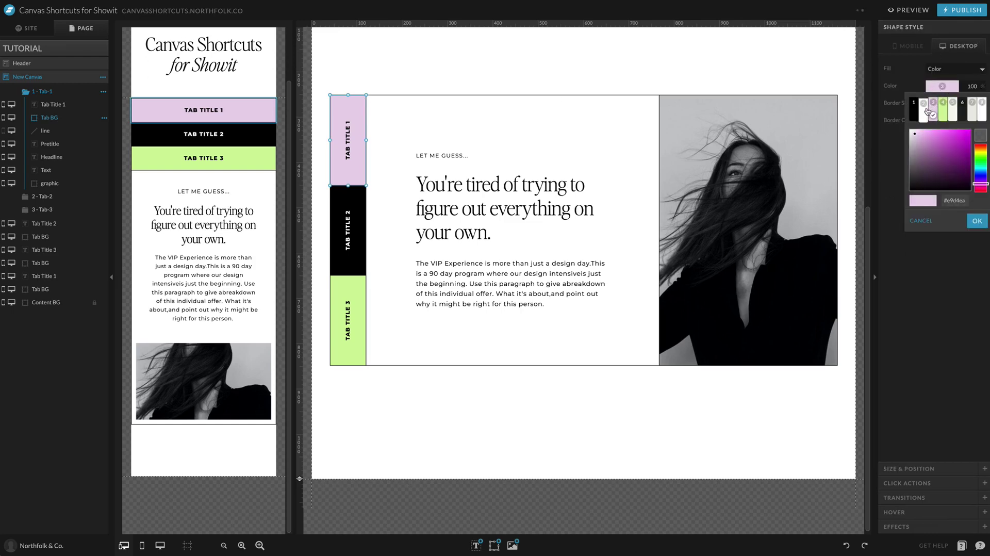
{"action": "left_click", "coordinate": [927, 112]}
{"action": "left_click", "coordinate": [362, 73]}
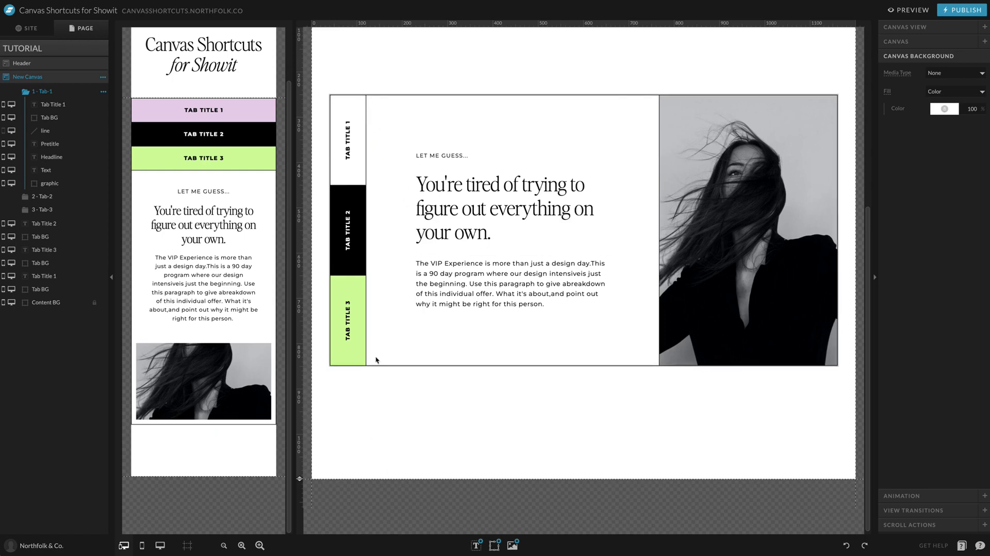
Add a rectangle to the Tab-1 view and shrink it to a strip about 26 by 198 px over Tab 1's inner border.
{"action": "mouse_move", "coordinate": [494, 543]}
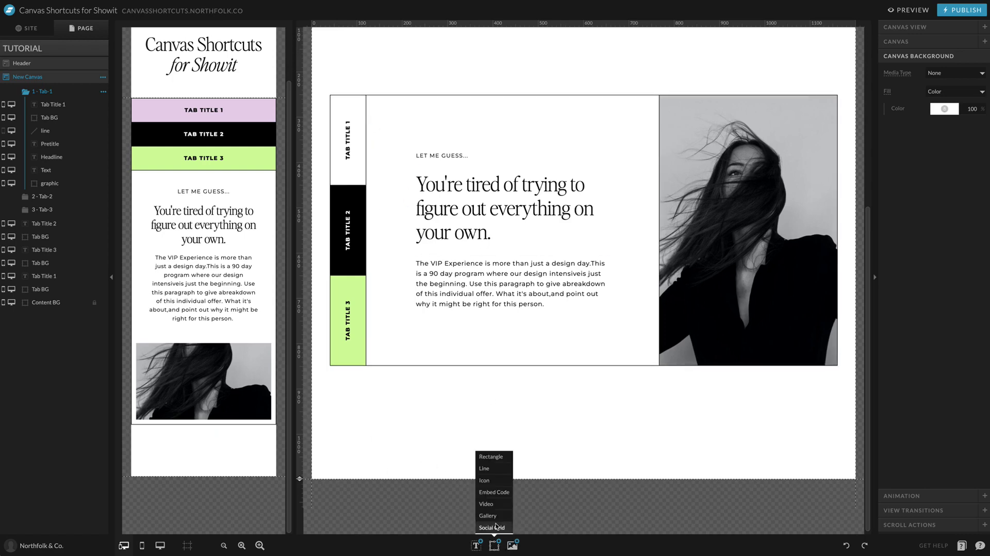
{"action": "left_click", "coordinate": [494, 456]}
{"action": "left_click_drag", "start_coordinate": [539, 214], "coordinate": [407, 178]}
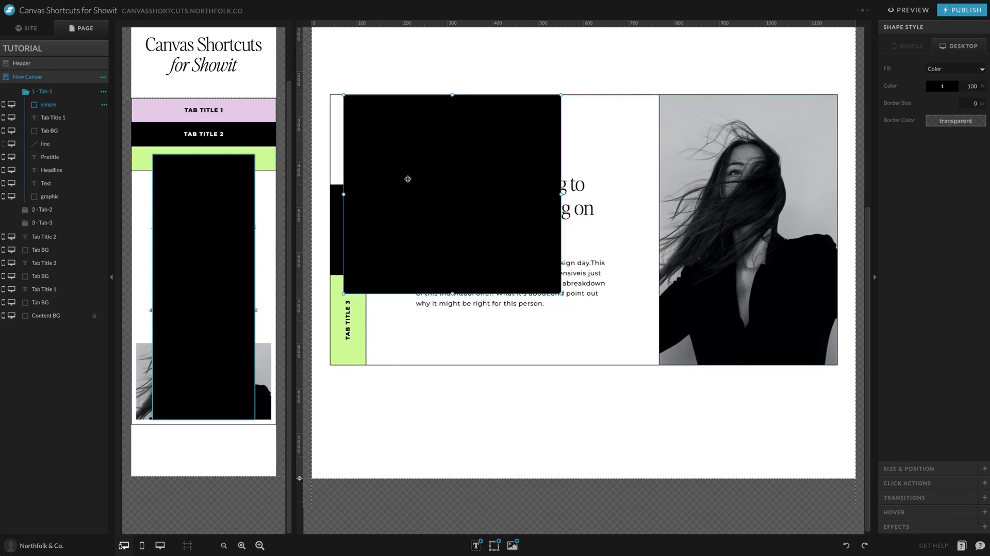
{"action": "left_click_drag", "start_coordinate": [452, 295], "coordinate": [458, 175]}
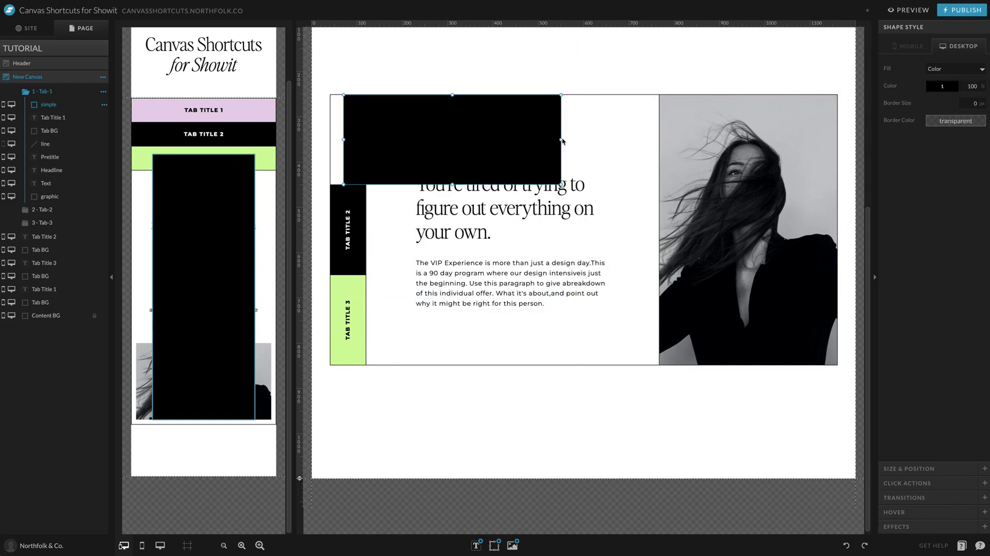
{"action": "left_click_drag", "start_coordinate": [562, 144], "coordinate": [366, 135]}
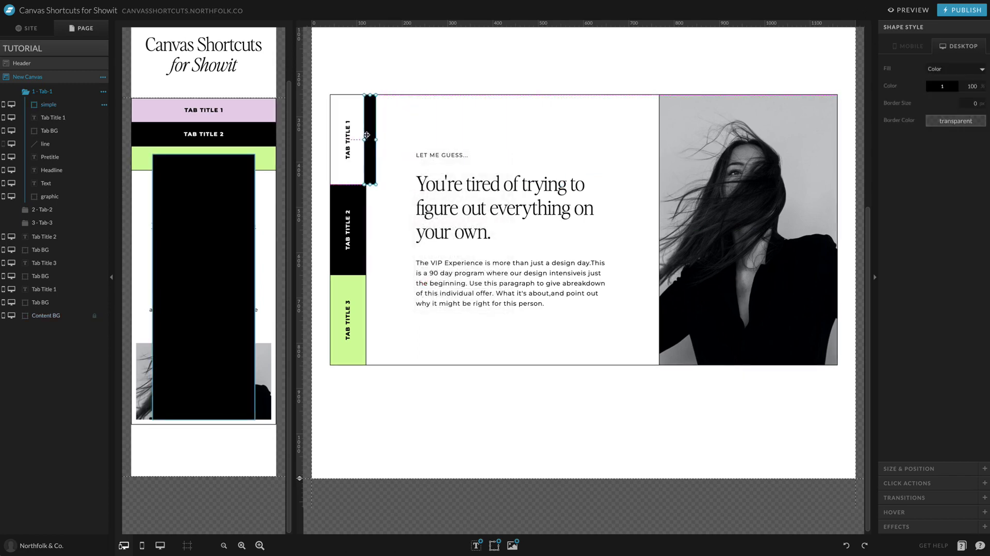
Fill the strip over Tab 1's border with white and hide it on mobile.
{"action": "left_click", "coordinate": [937, 89]}
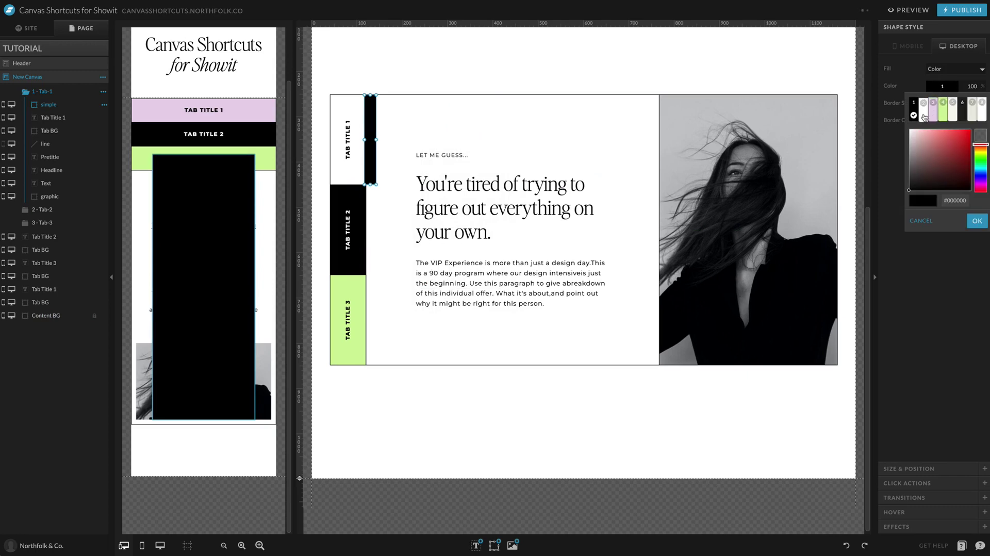
{"action": "left_click", "coordinate": [927, 99]}
{"action": "left_click", "coordinate": [401, 75]}
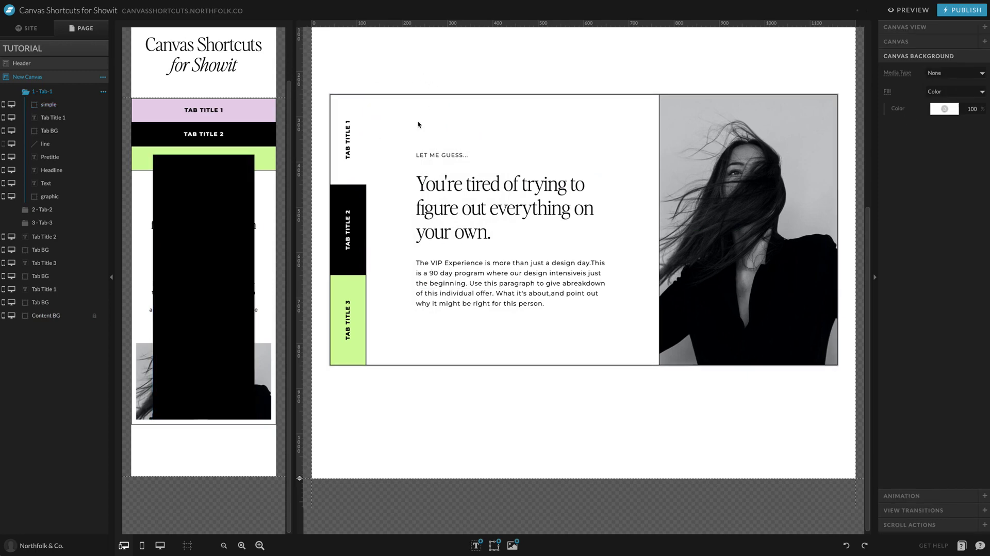
{"action": "left_click", "coordinate": [372, 143]}
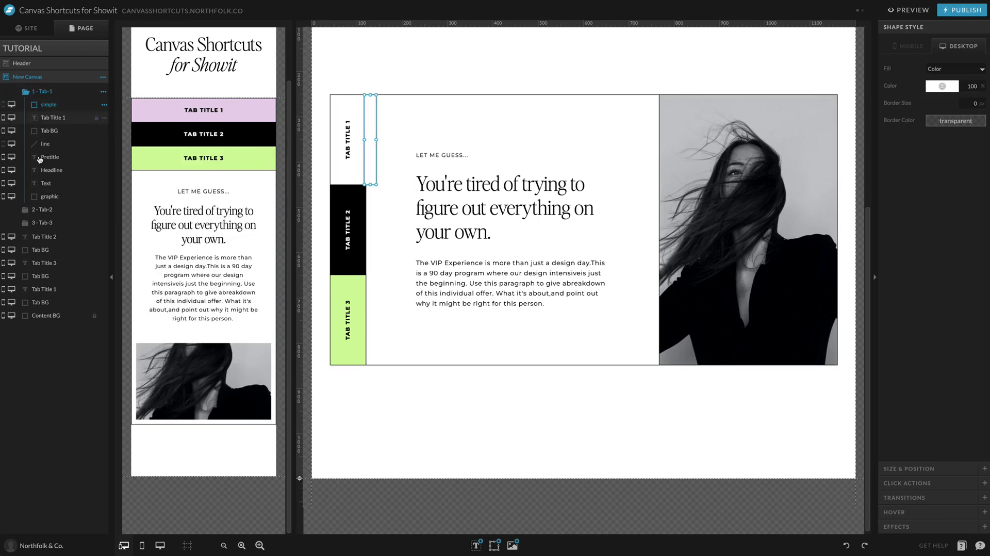
{"action": "left_click", "coordinate": [203, 289]}
{"action": "left_click", "coordinate": [519, 50]}
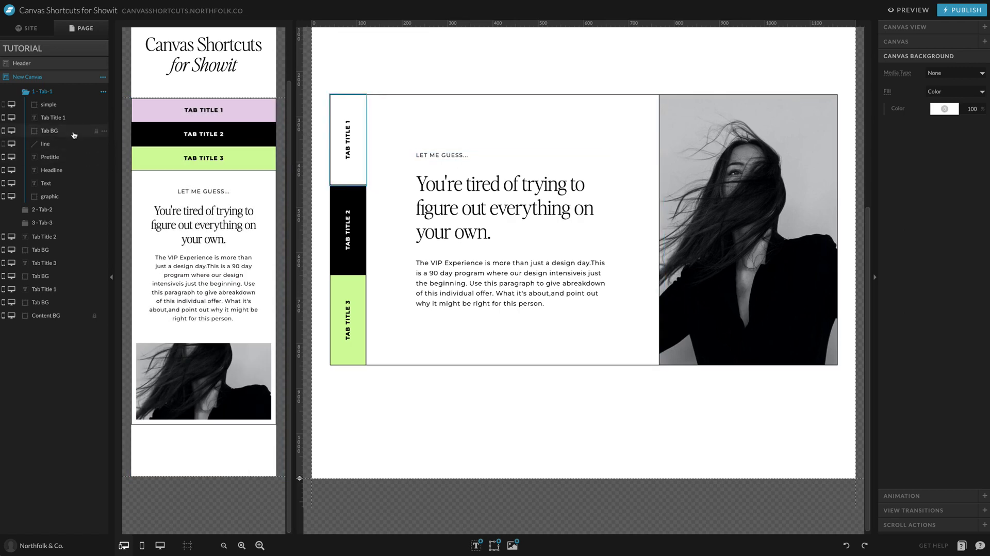
Fill all three canvas-level Tab BG shapes with white on mobile and make the mobile Tab Title 2 text black.
{"action": "left_click", "coordinate": [58, 90]}
{"action": "left_click", "coordinate": [205, 164]}
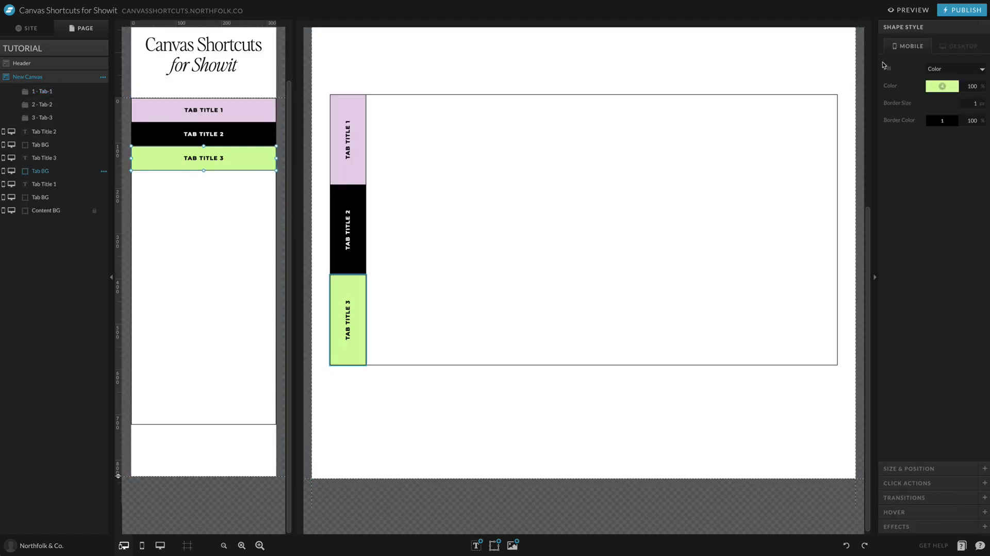
{"action": "left_click", "coordinate": [941, 86]}
{"action": "left_click", "coordinate": [927, 114]}
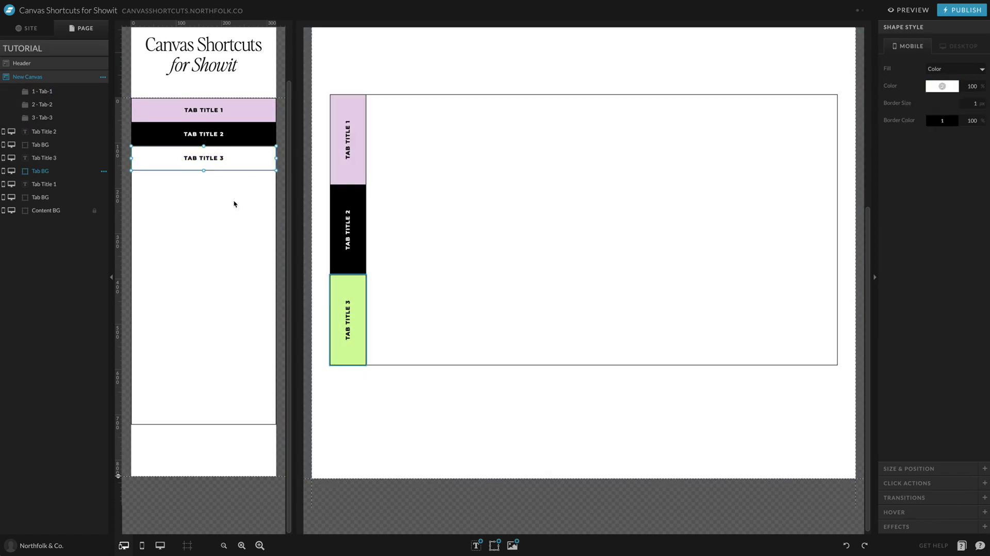
{"action": "left_click", "coordinate": [246, 142], "text": "shift"}
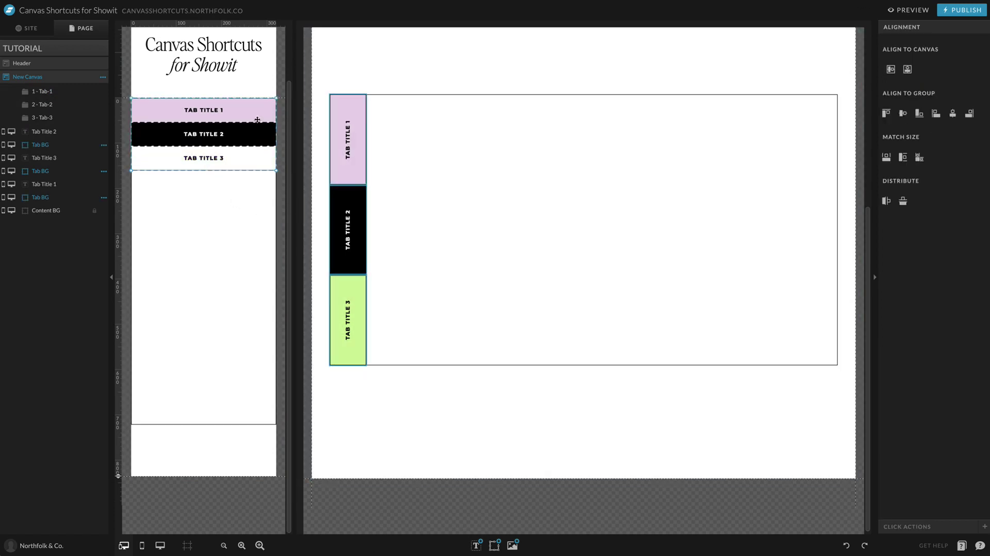
{"action": "left_click", "coordinate": [223, 109]}
{"action": "left_click", "coordinate": [218, 133]}
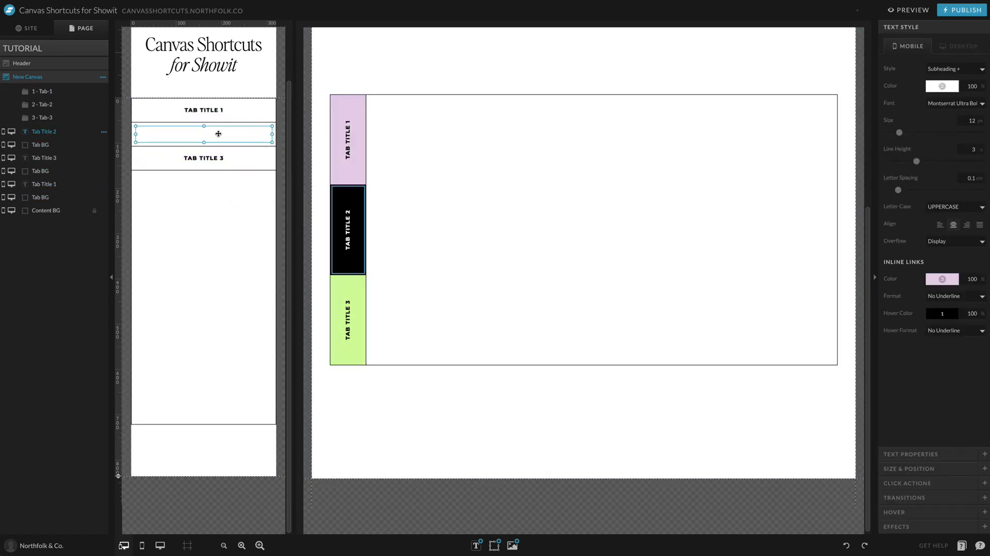
{"action": "left_click", "coordinate": [212, 243]}
Copy the strip, line, Pretitle, Headline, Text and graphic from the Tab-1 view into the Tab-2 view.
{"action": "left_click", "coordinate": [61, 93]}
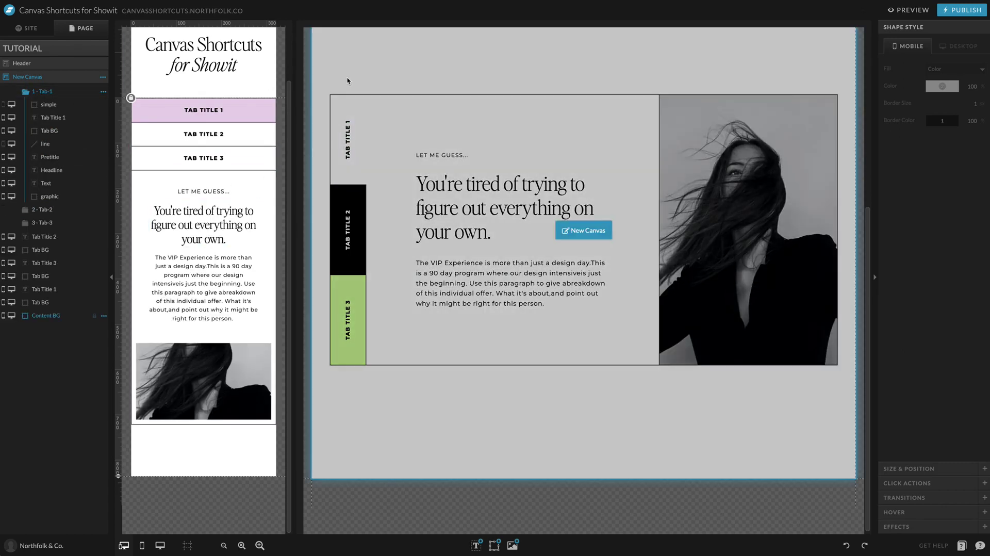
{"action": "left_click", "coordinate": [348, 80]}
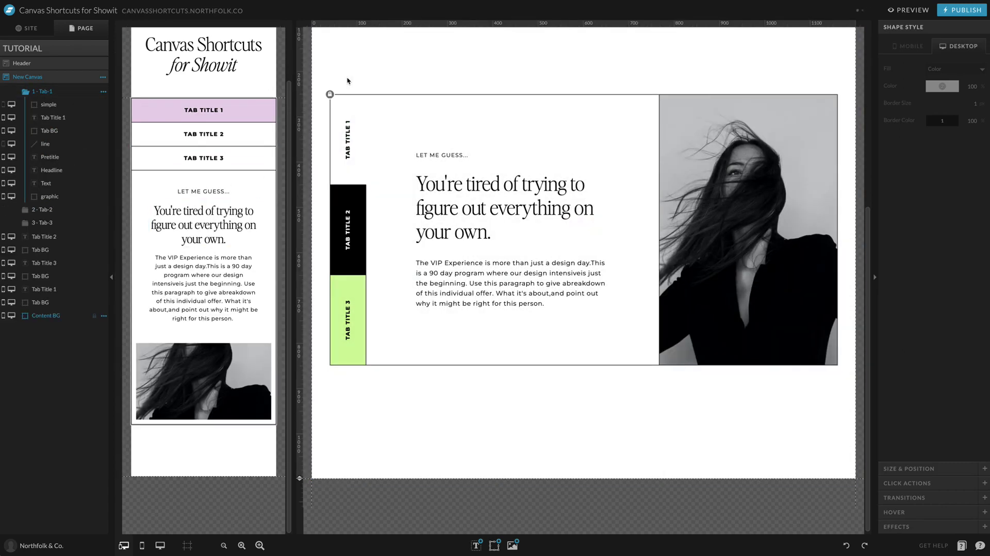
{"action": "left_click", "coordinate": [530, 48]}
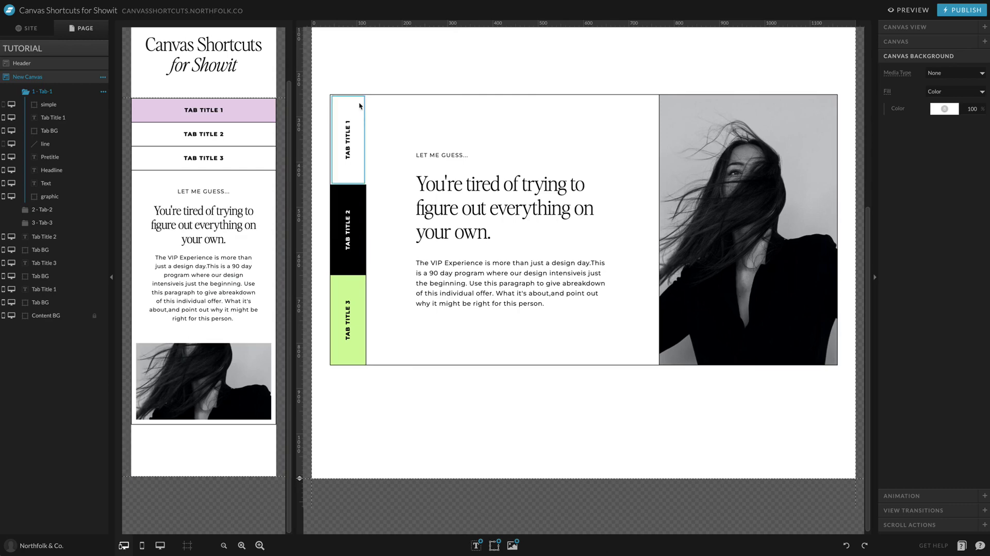
{"action": "left_click", "coordinate": [371, 138]}
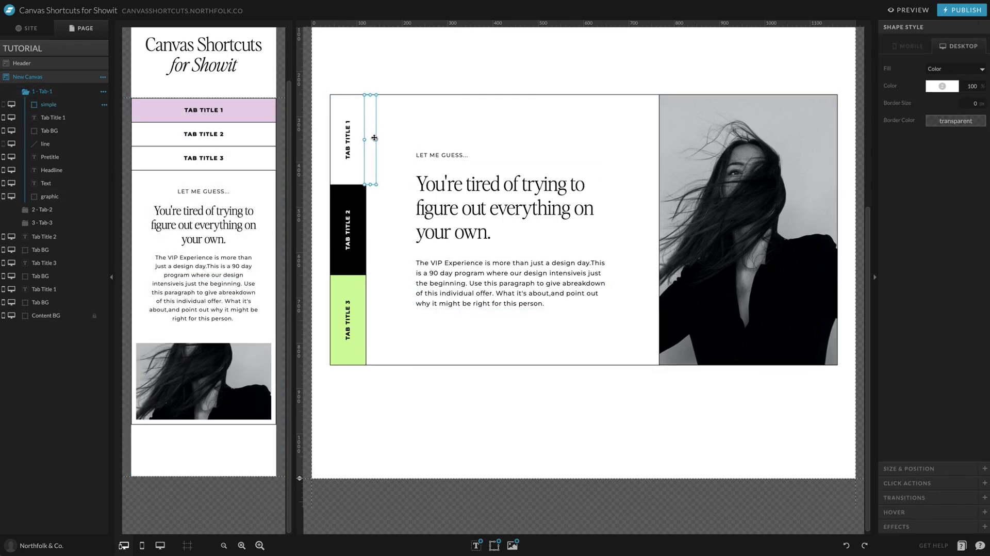
{"action": "left_click", "coordinate": [433, 155], "text": "shift"}
{"action": "left_click", "coordinate": [453, 187], "text": "shift"}
{"action": "left_click", "coordinate": [453, 283], "text": "shift"}
{"action": "left_click", "coordinate": [758, 213], "text": "shift"}
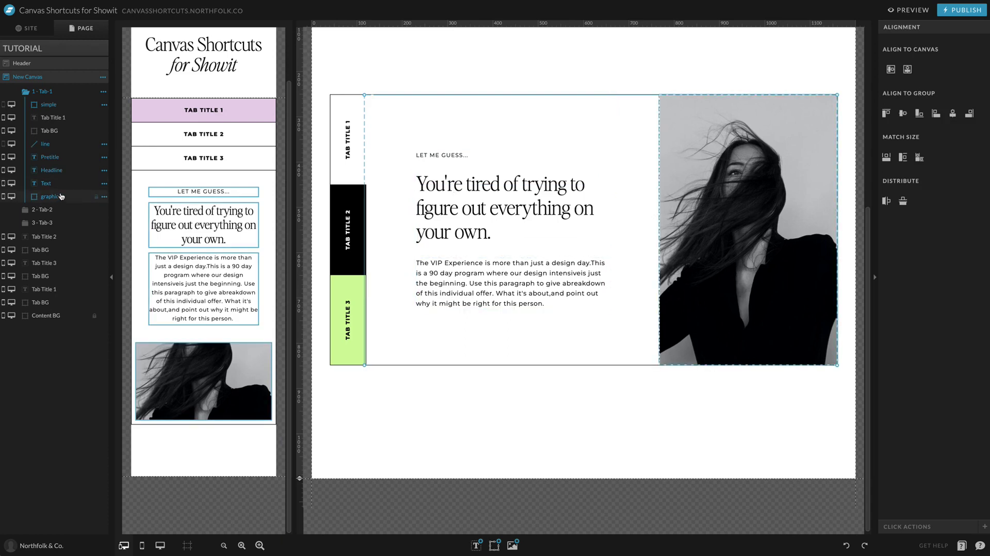
{"action": "left_click_drag", "start_coordinate": [67, 195], "coordinate": [46, 99]}
{"action": "left_click", "coordinate": [49, 131]}
{"action": "left_click", "coordinate": [46, 144], "text": "shift"}
{"action": "left_click", "coordinate": [49, 157], "text": "shift"}
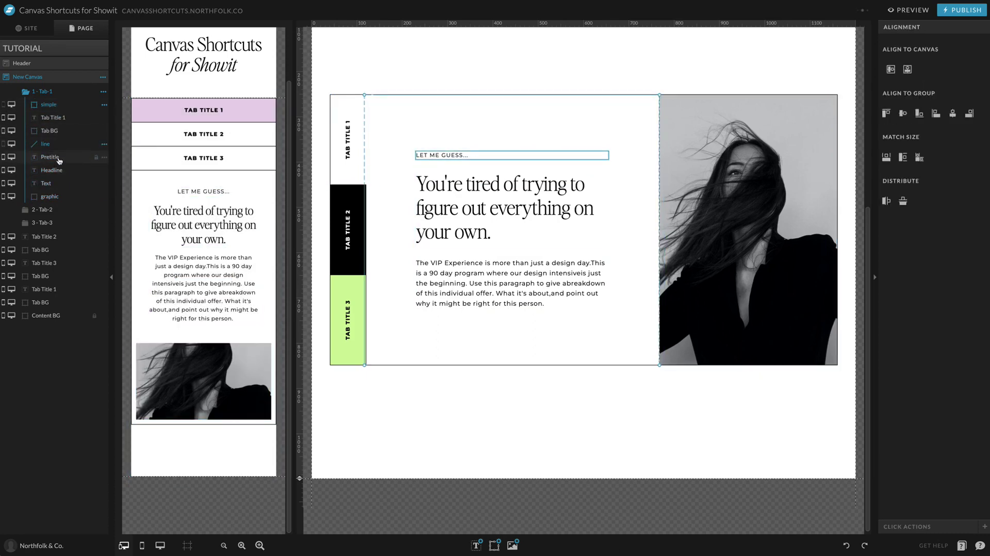
{"action": "left_click", "coordinate": [51, 170], "text": "shift"}
{"action": "left_click", "coordinate": [46, 183], "text": "shift"}
{"action": "left_click", "coordinate": [51, 195], "text": "shift"}
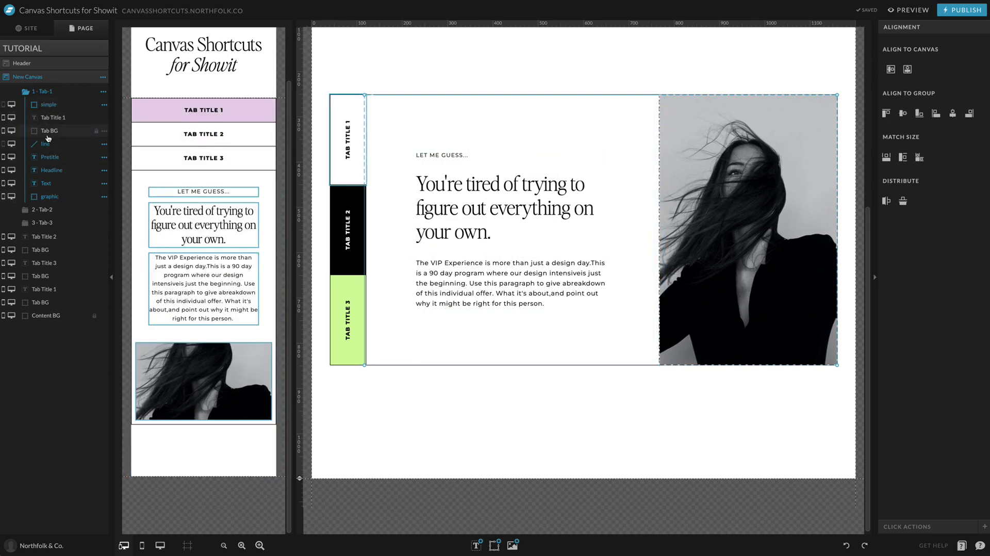
{"action": "left_click", "coordinate": [44, 210]}
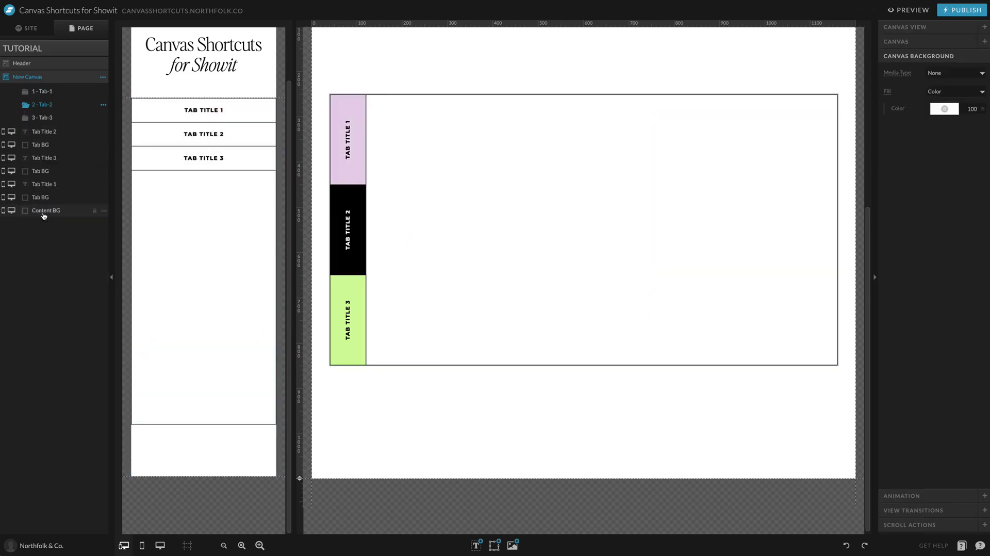
{"action": "left_click", "coordinate": [432, 384]}
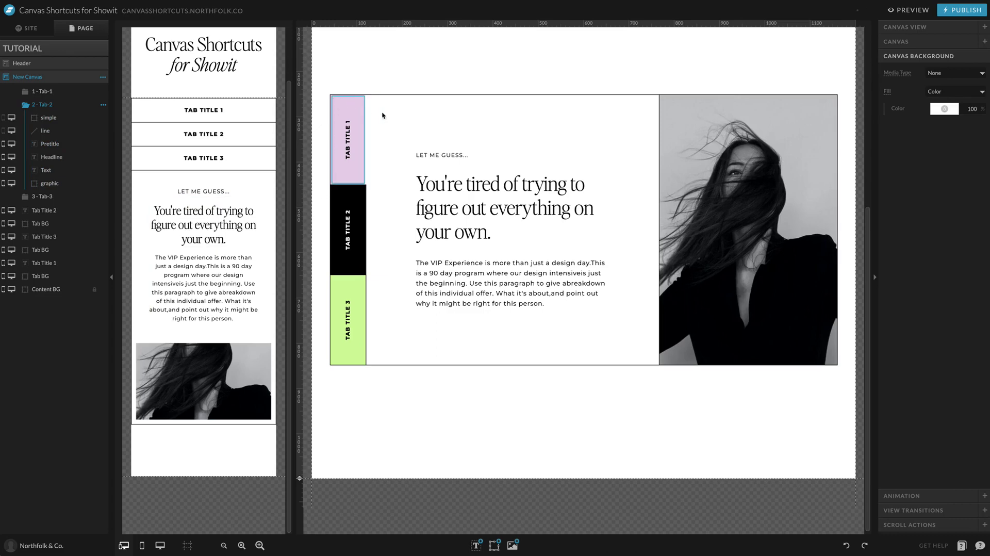
Copy Tab Title 2 and its Tab BG into the Tab-2 view beneath the strip, and move the strip beside them at Y 450.
{"action": "left_click", "coordinate": [353, 251]}
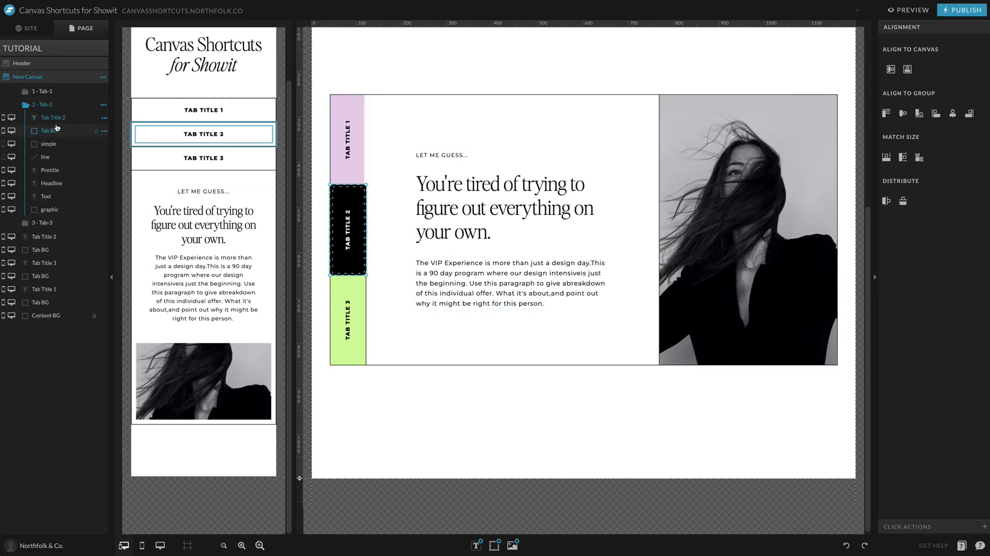
{"action": "key", "text": "ctrl+v"}
{"action": "left_click_drag", "start_coordinate": [50, 131], "coordinate": [57, 151]}
{"action": "left_click", "coordinate": [359, 407]}
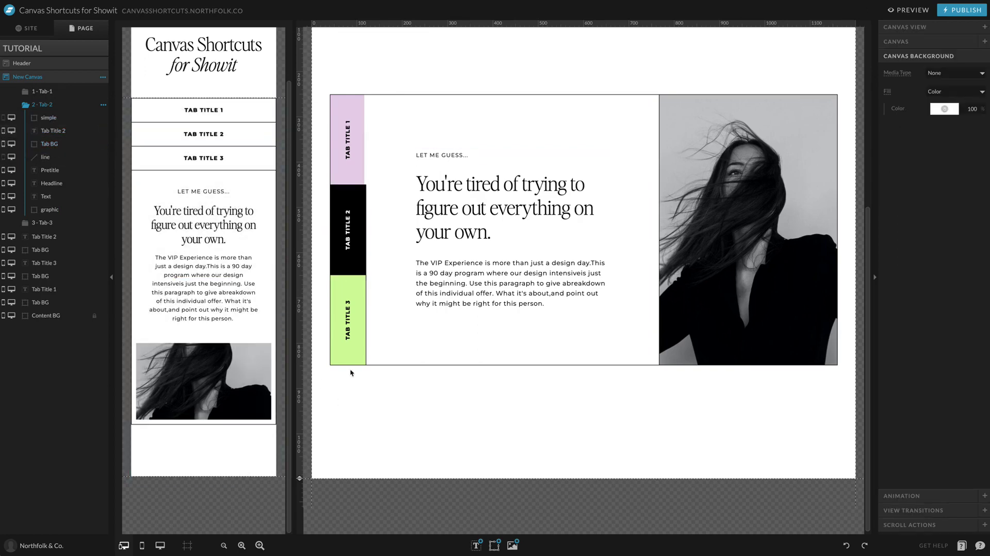
{"action": "left_click", "coordinate": [53, 118]}
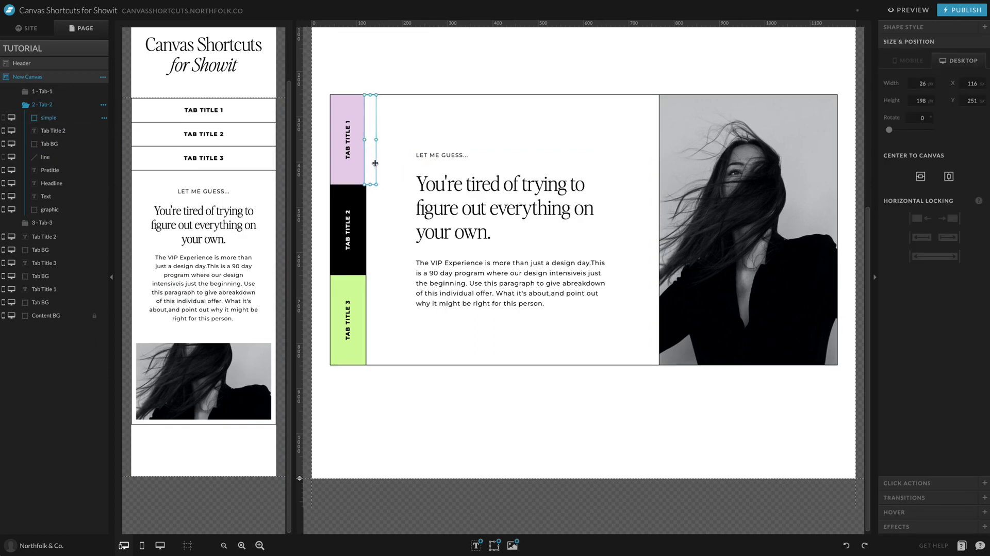
{"action": "left_click_drag", "start_coordinate": [374, 163], "coordinate": [367, 253]}
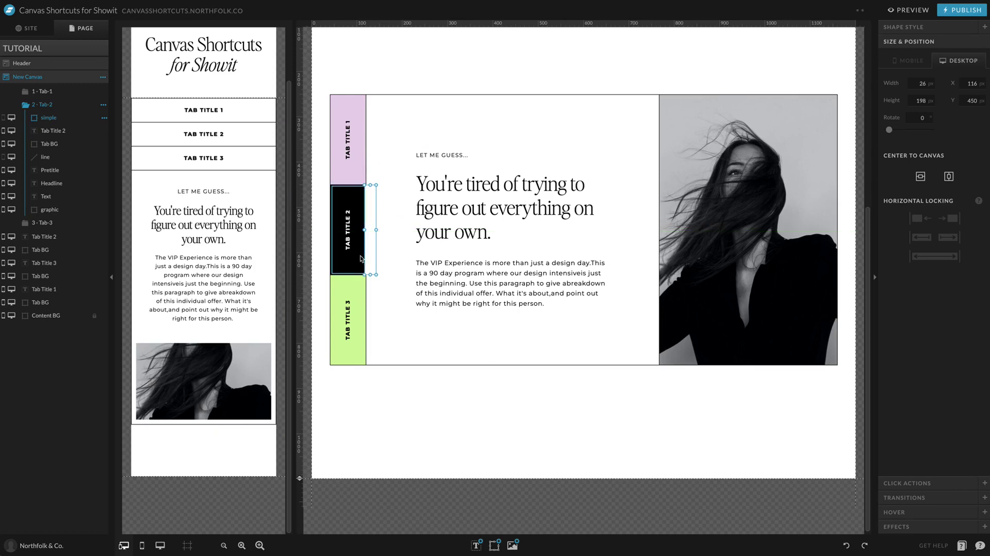
Make the desktop Tab Title 2 text black and its Tab BG fill white in the Tab-2 view.
{"action": "left_click", "coordinate": [351, 242]}
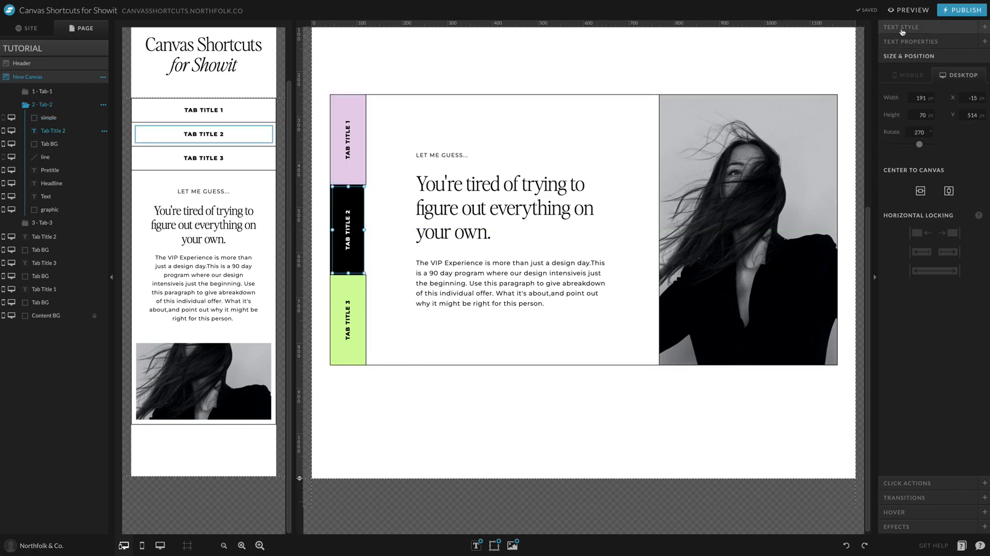
{"action": "left_click", "coordinate": [917, 27]}
{"action": "left_click", "coordinate": [943, 87]}
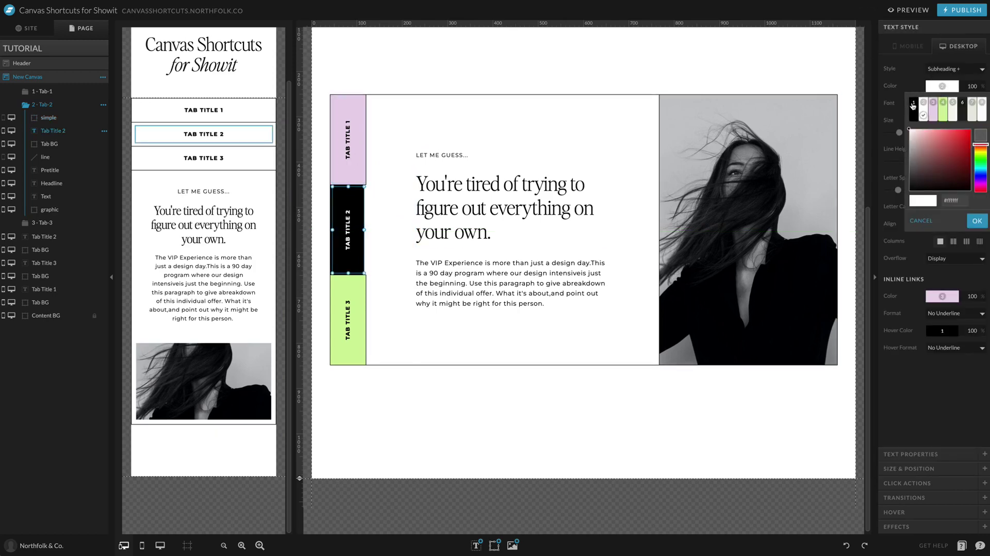
{"action": "left_click", "coordinate": [928, 95]}
{"action": "left_click", "coordinate": [331, 235]}
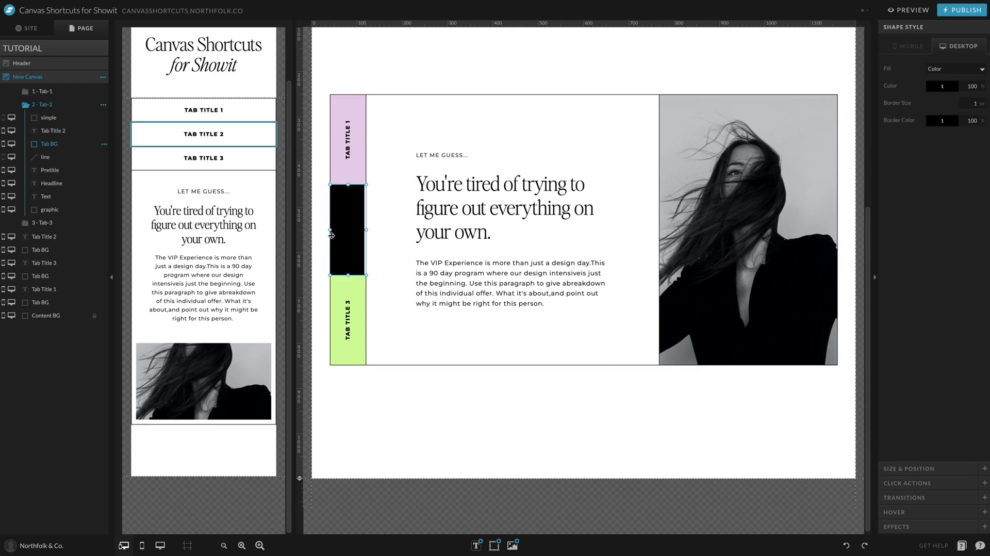
{"action": "left_click", "coordinate": [935, 91]}
{"action": "left_click", "coordinate": [918, 96]}
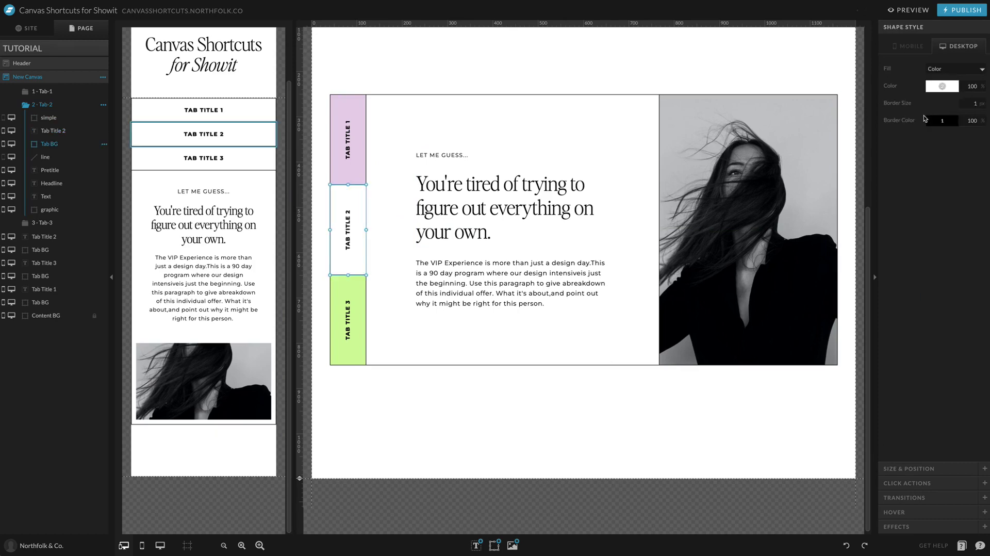
{"action": "left_click", "coordinate": [316, 257]}
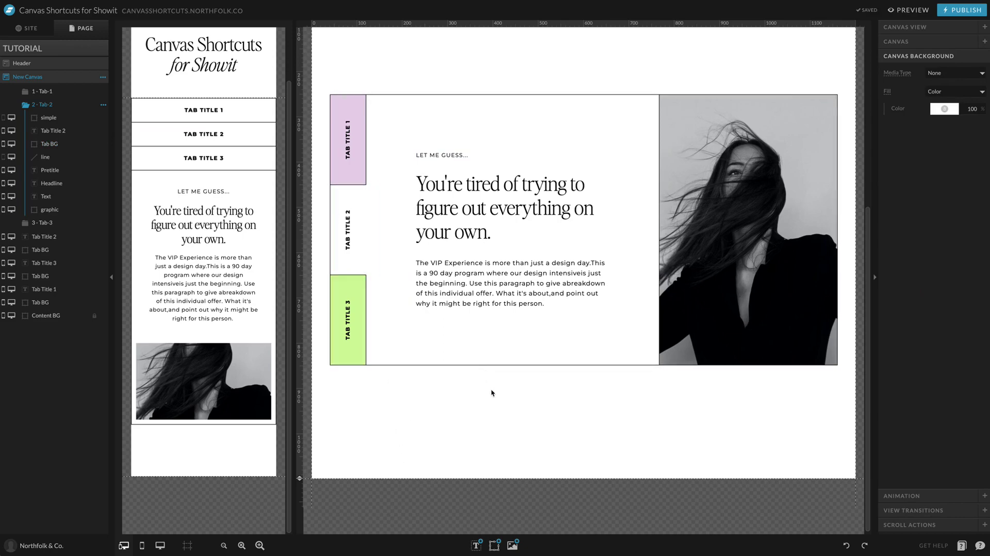
Replace the portrait in the Tab-2 view's graphic with the dark flower photo.
{"action": "double_click", "coordinate": [720, 203]}
{"action": "double_click", "coordinate": [454, 206]}
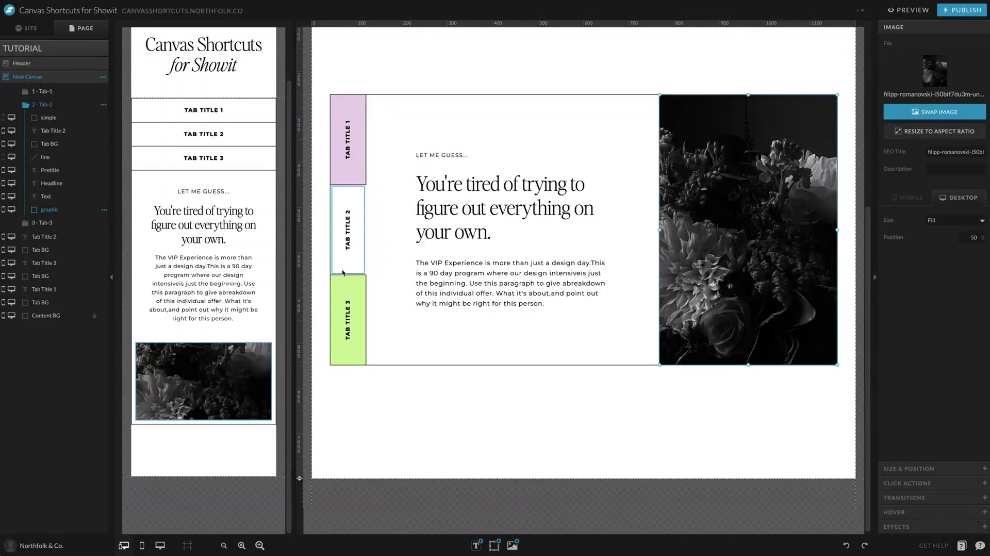
{"action": "left_click", "coordinate": [541, 424]}
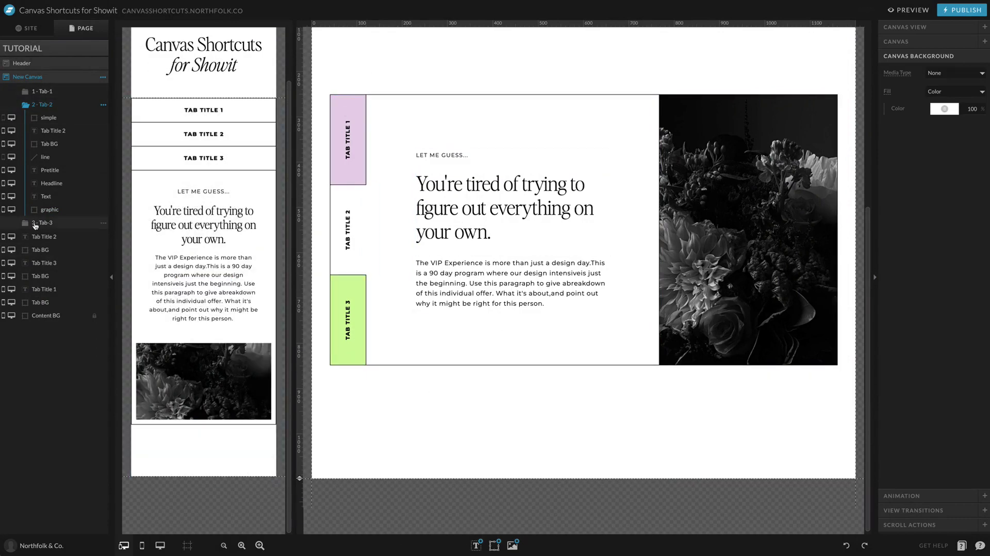
Copy the strip, line, Pretitle, Headline, Text and graphic from the Tab-2 view into the Tab-3 view.
{"action": "left_click", "coordinate": [44, 223]}
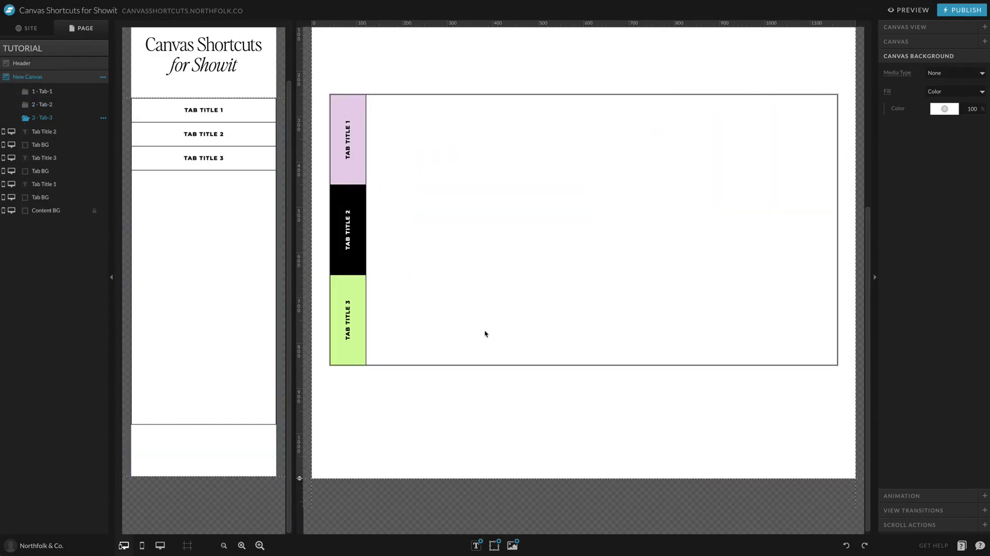
{"action": "left_click", "coordinate": [460, 389]}
{"action": "left_click", "coordinate": [53, 103]}
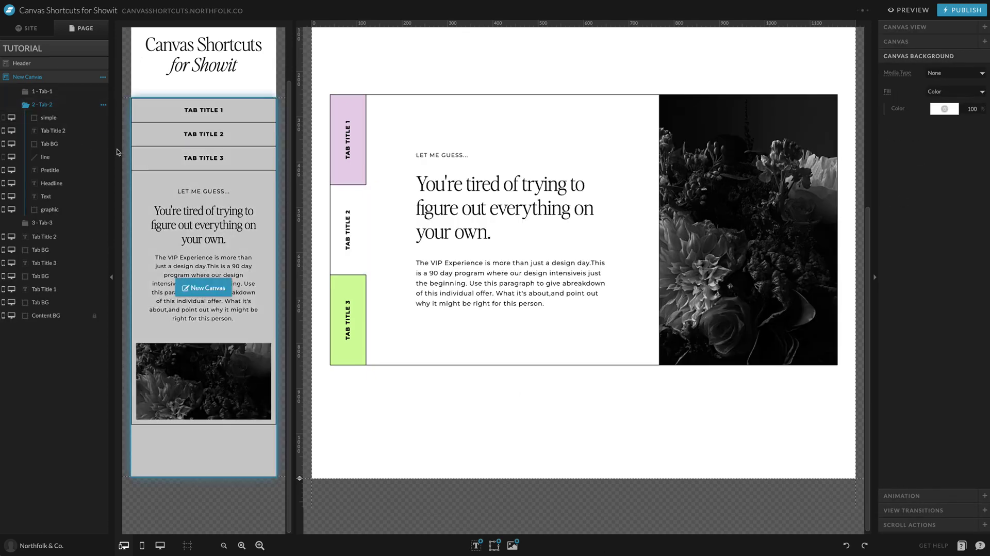
{"action": "left_click", "coordinate": [48, 119]}
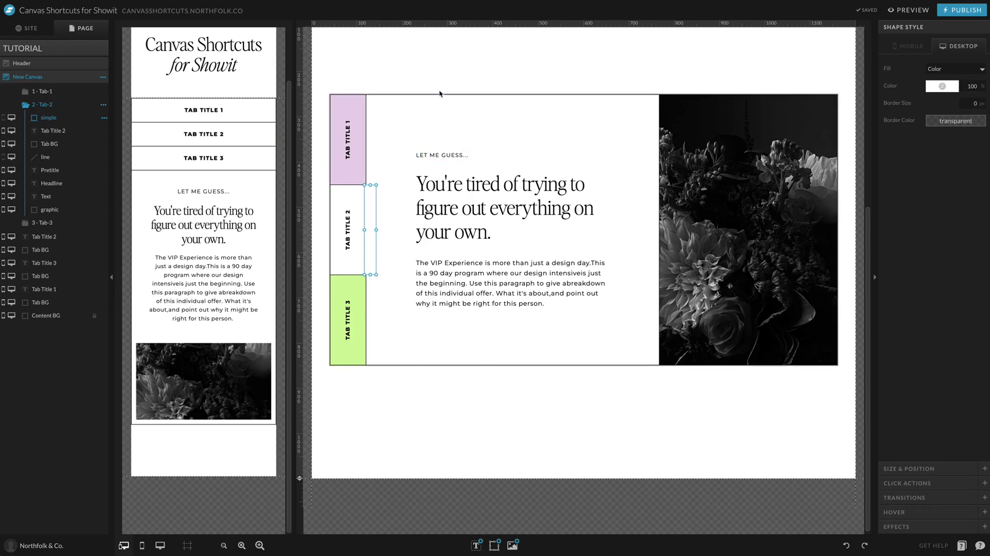
{"action": "left_click_drag", "start_coordinate": [449, 53], "coordinate": [838, 366]}
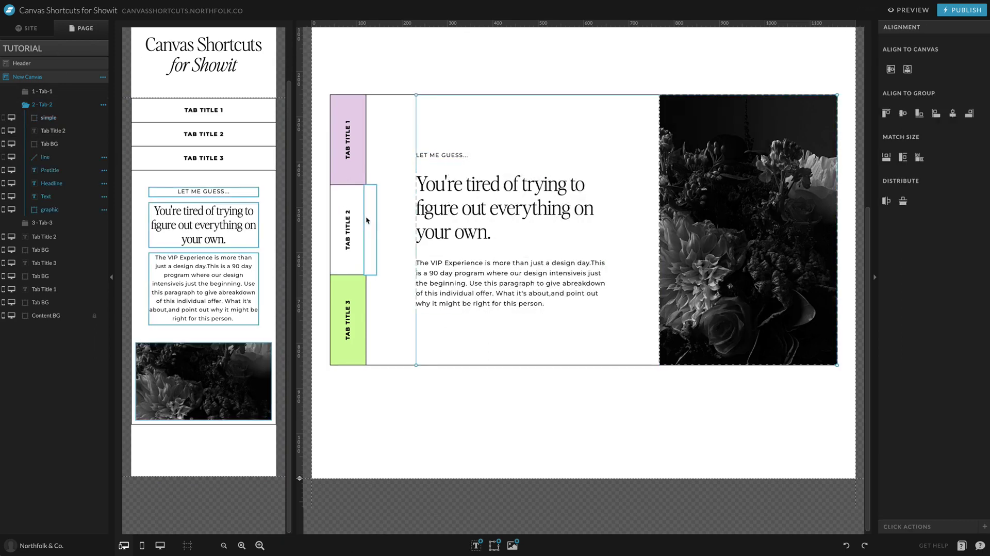
{"action": "left_click", "coordinate": [367, 219], "text": "shift"}
{"action": "left_click", "coordinate": [43, 222]}
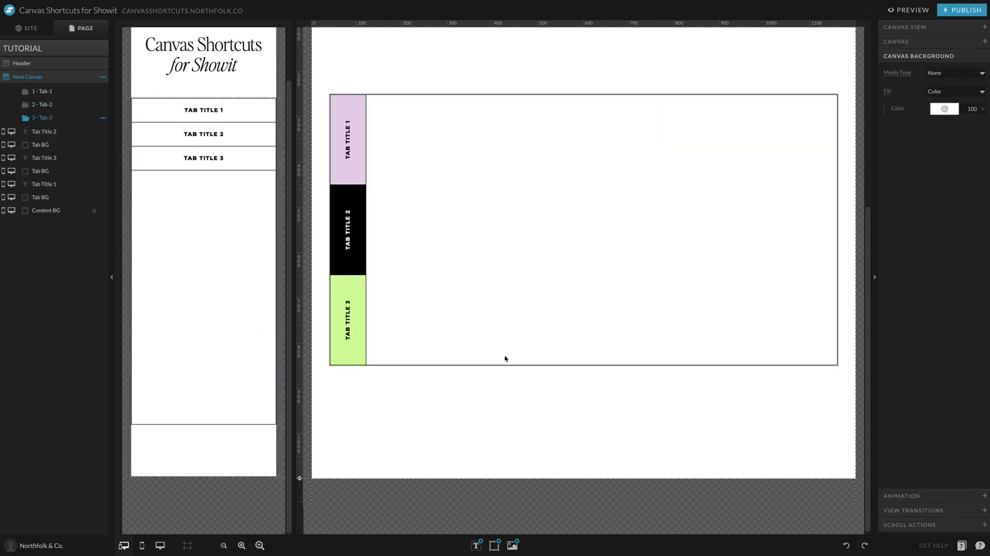
{"action": "key", "text": "ctrl+v"}
Move the strip beside Tab Title 3 at Y 649, and copy Tab Title 3 and its Tab BG into the Tab-3 view beneath it.
{"action": "left_click", "coordinate": [376, 240]}
{"action": "left_click_drag", "start_coordinate": [376, 240], "coordinate": [369, 312]}
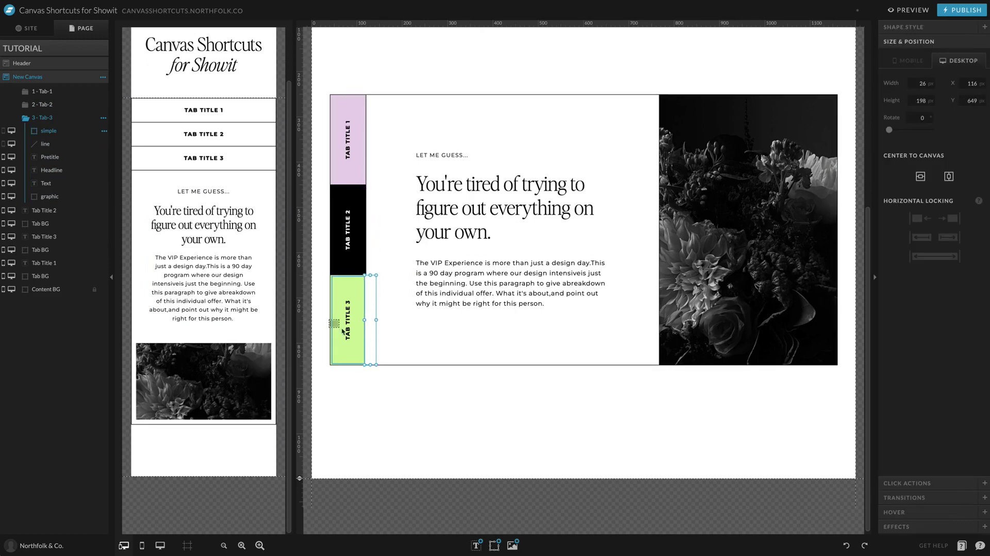
{"action": "left_click", "coordinate": [348, 333]}
{"action": "key", "text": "ctrl+c"}
{"action": "left_click", "coordinate": [78, 116]}
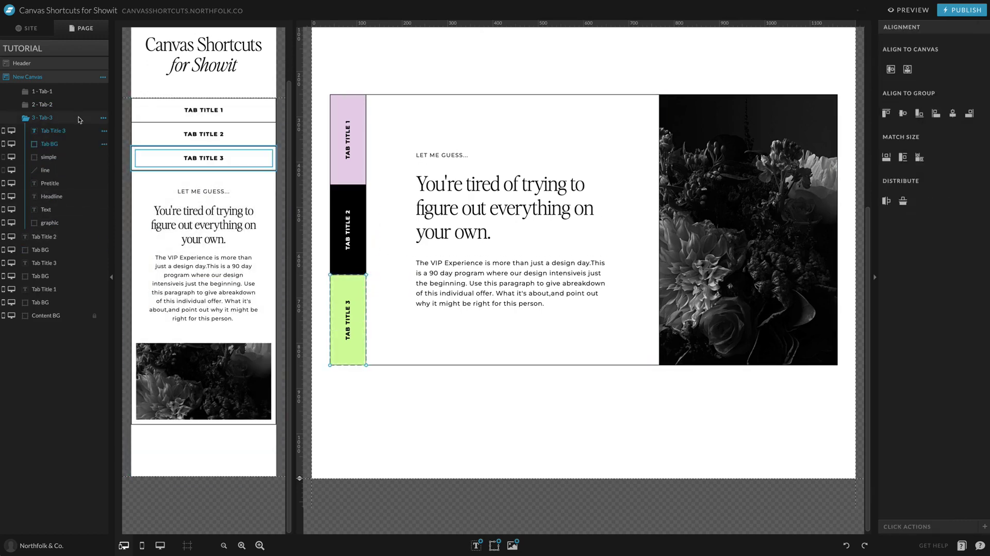
{"action": "key", "text": "ctrl+v"}
{"action": "left_click_drag", "start_coordinate": [47, 141], "coordinate": [46, 164]}
{"action": "left_click", "coordinate": [382, 425]}
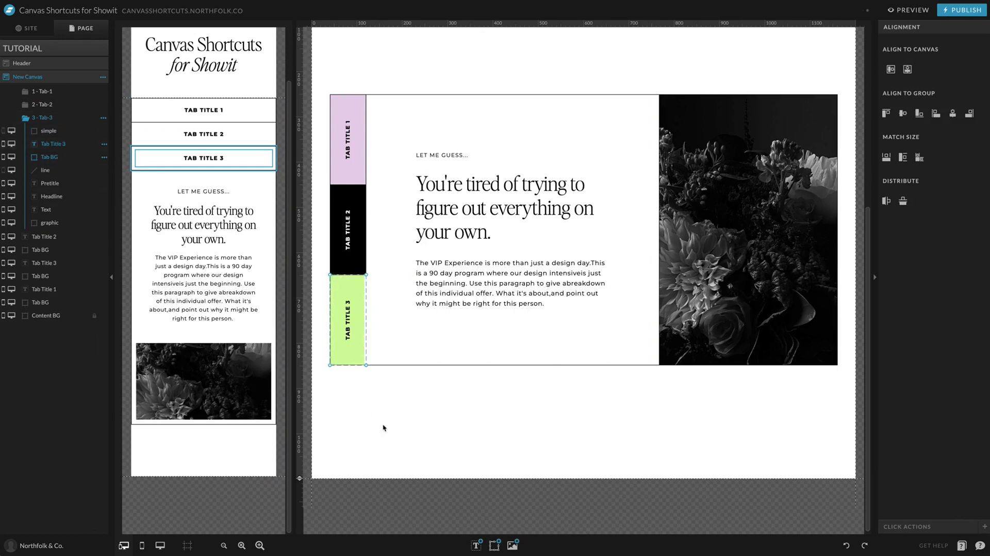
Set the desktop fill of the Tab BG in the Tab-3 view to white.
{"action": "left_click", "coordinate": [334, 356]}
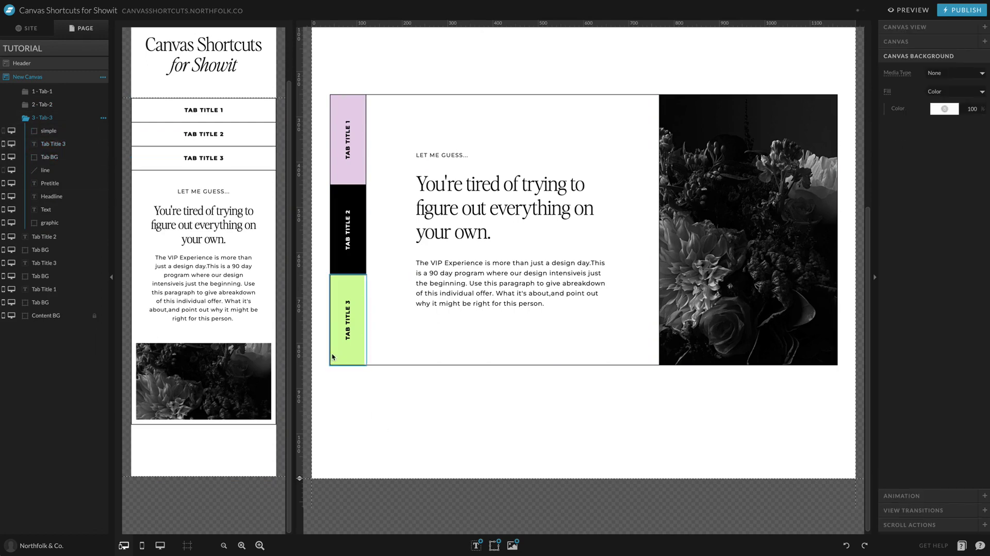
{"action": "left_click", "coordinate": [922, 26]}
{"action": "left_click", "coordinate": [936, 85]}
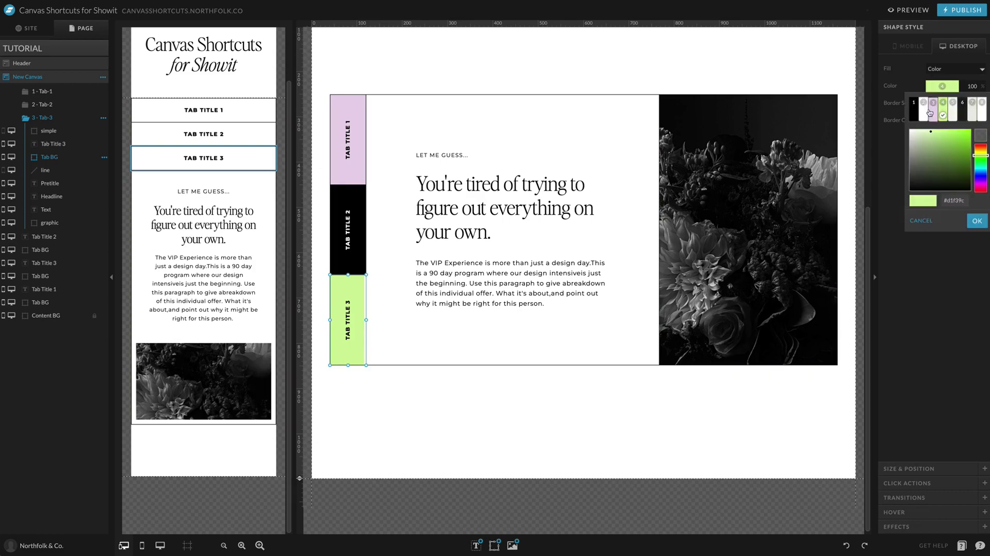
{"action": "left_click", "coordinate": [924, 113]}
{"action": "left_click", "coordinate": [393, 437]}
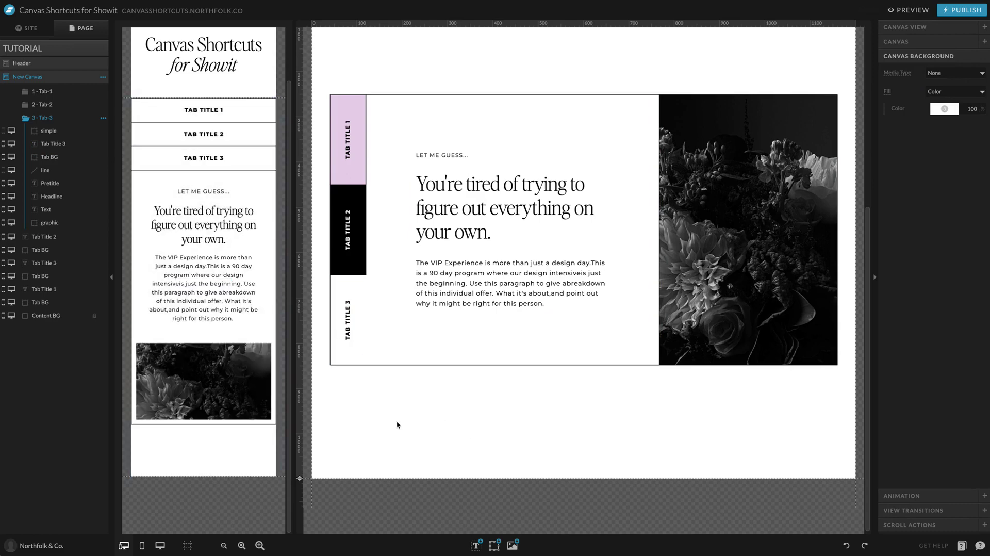
Set the mobile fill of the Tab BG in the Tab-3 view to light green.
{"action": "scroll", "coordinate": [398, 426], "scroll_direction": "up", "scroll_amount": 1}
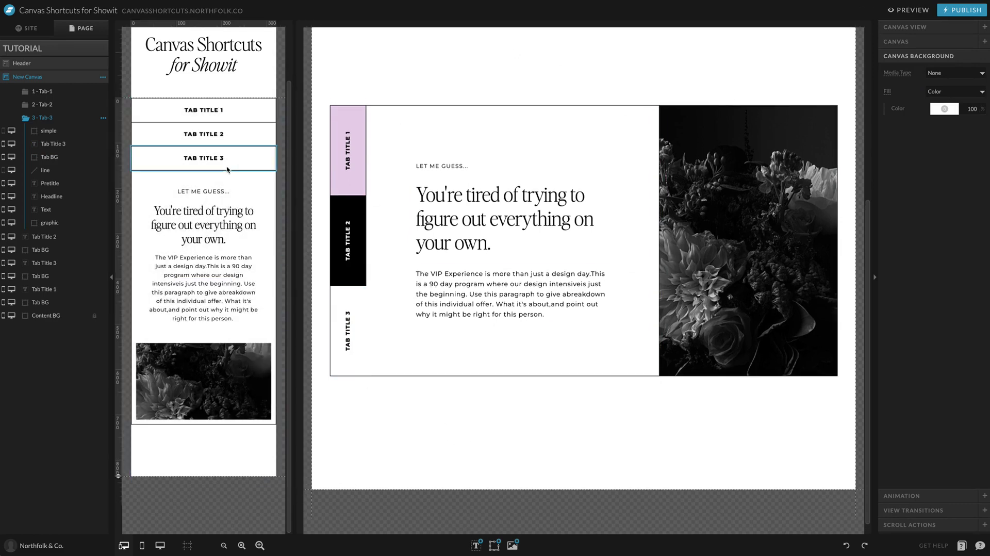
{"action": "left_click", "coordinate": [227, 161]}
{"action": "left_click", "coordinate": [953, 87]}
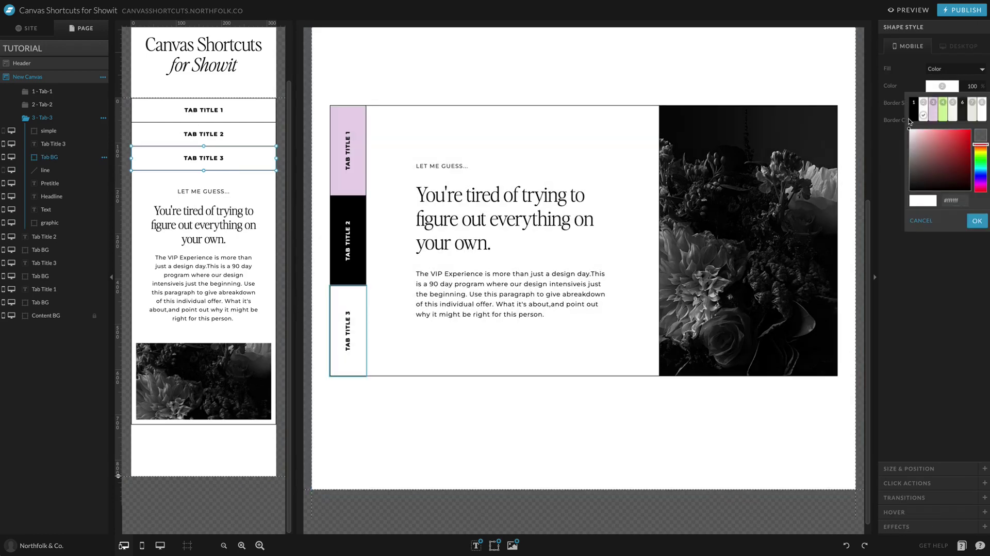
{"action": "left_click", "coordinate": [942, 118]}
Set the mobile fill of the Tab BG in the Tab-2 view to the pale beige palette colour.
{"action": "left_click", "coordinate": [43, 104]}
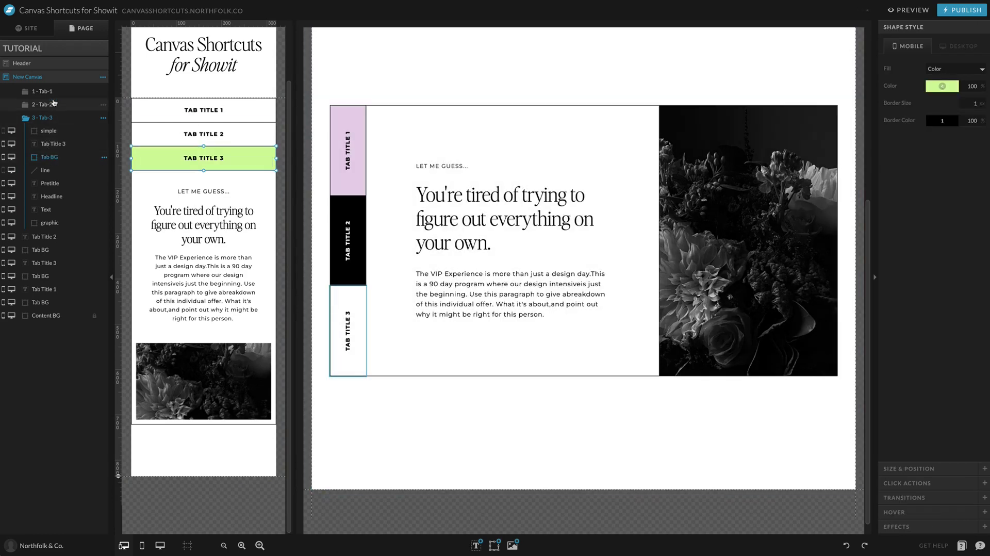
{"action": "left_click", "coordinate": [148, 144]}
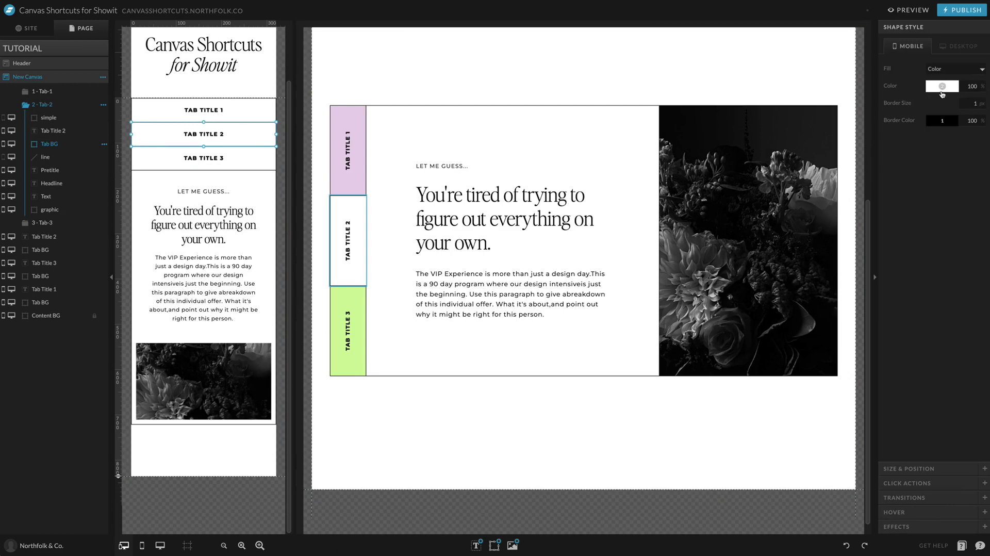
{"action": "left_click", "coordinate": [942, 87]}
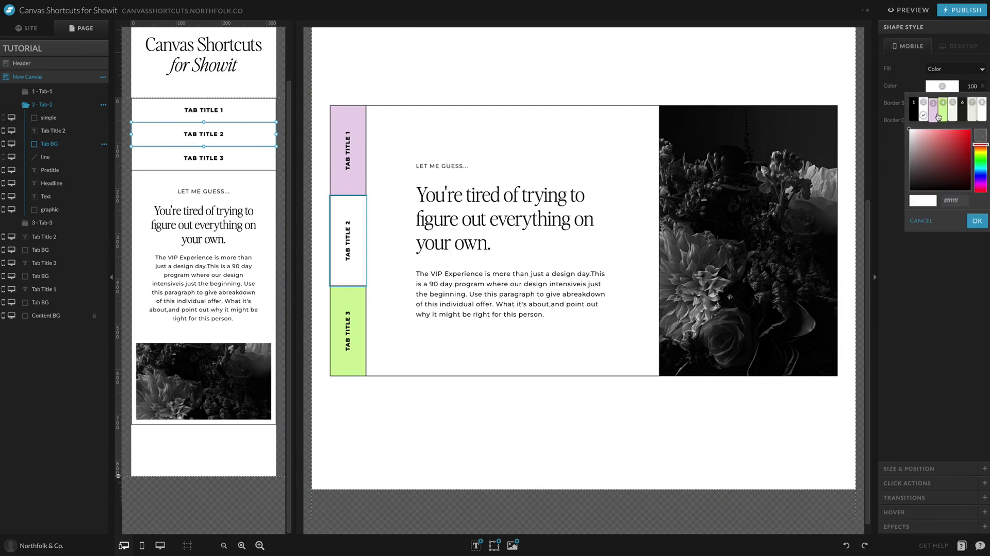
{"action": "left_click", "coordinate": [970, 113]}
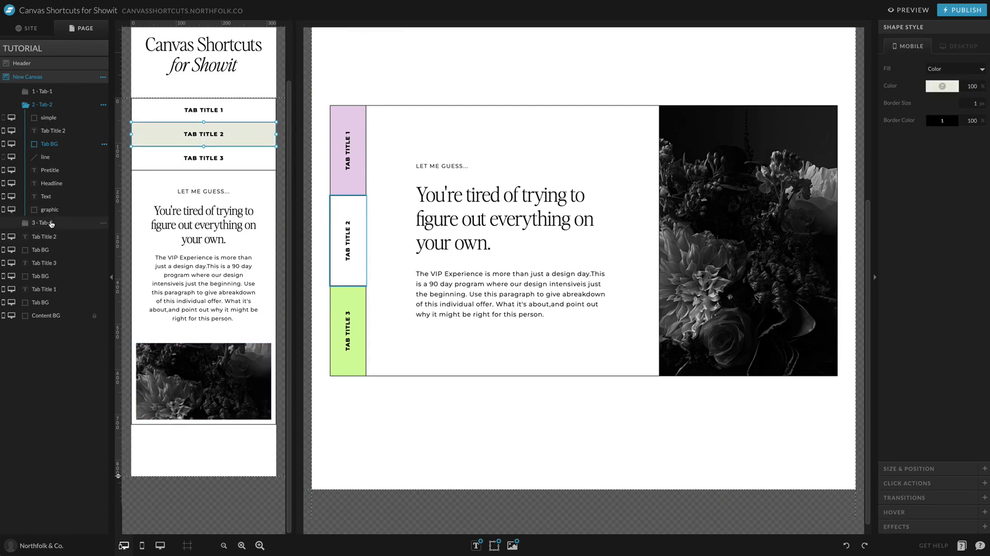
Return to the Tab-3 view, preview the page and test switching between the vertical tabs, and close the preview.
{"action": "left_click", "coordinate": [43, 222]}
{"action": "left_click", "coordinate": [447, 403]}
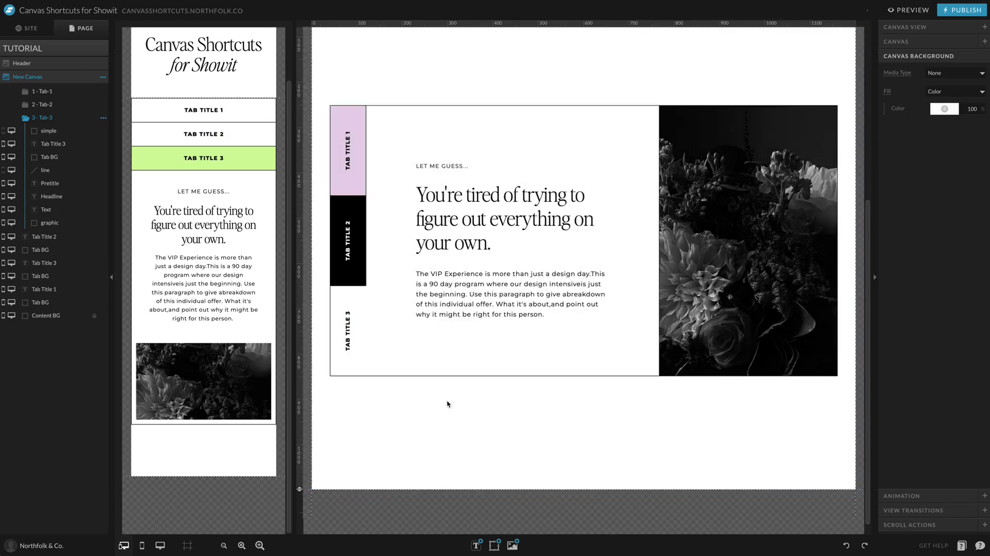
{"action": "left_click", "coordinate": [915, 11]}
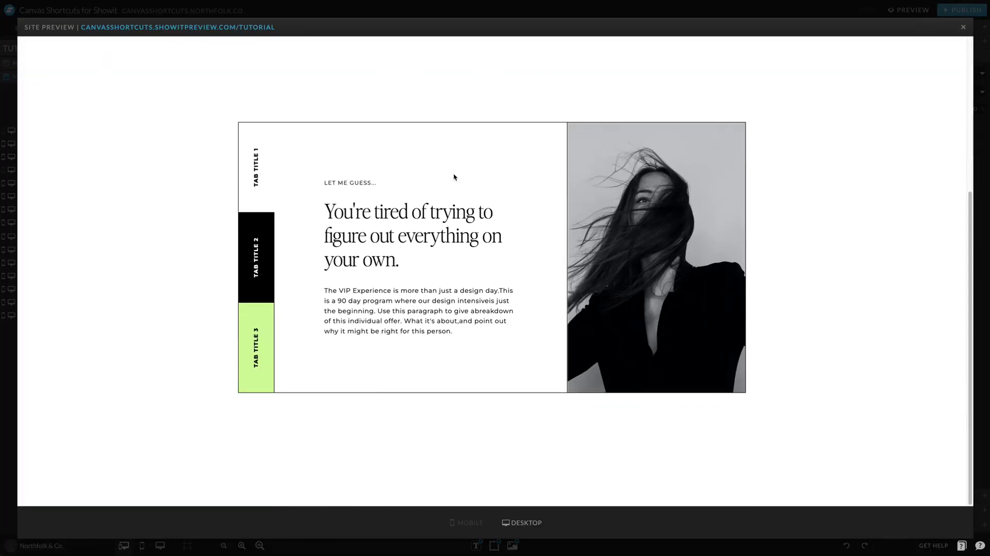
{"action": "left_click", "coordinate": [261, 239]}
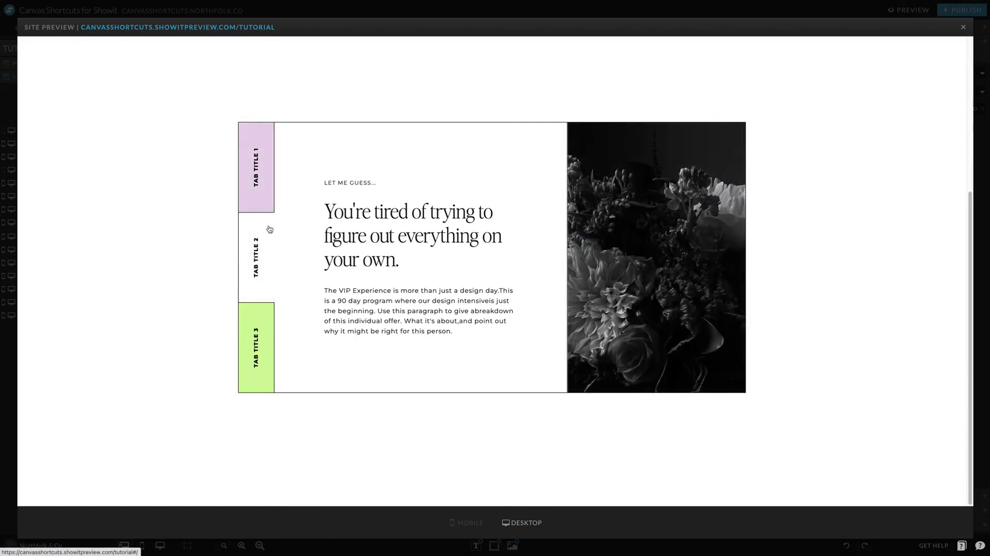
{"action": "left_click", "coordinate": [273, 289]}
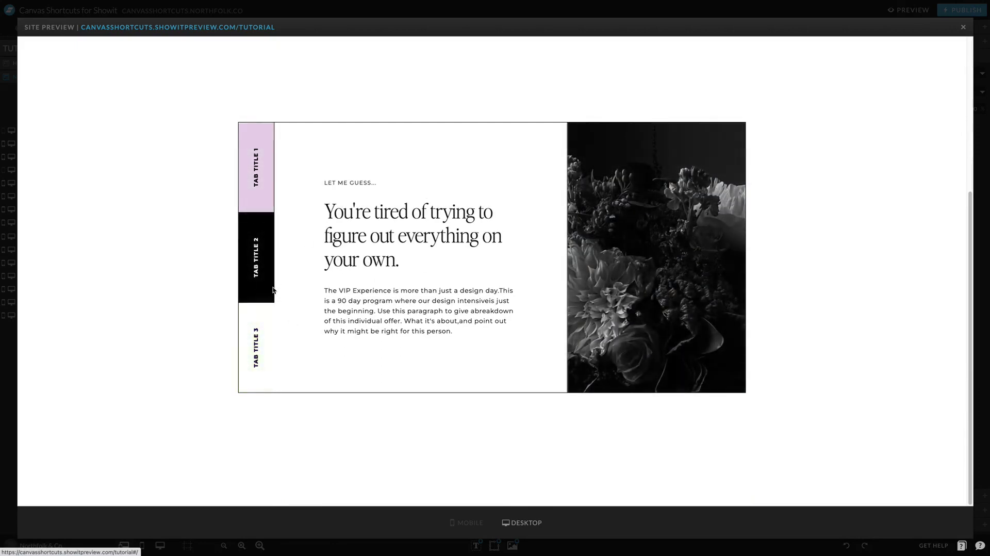
{"action": "left_click", "coordinate": [256, 252]}
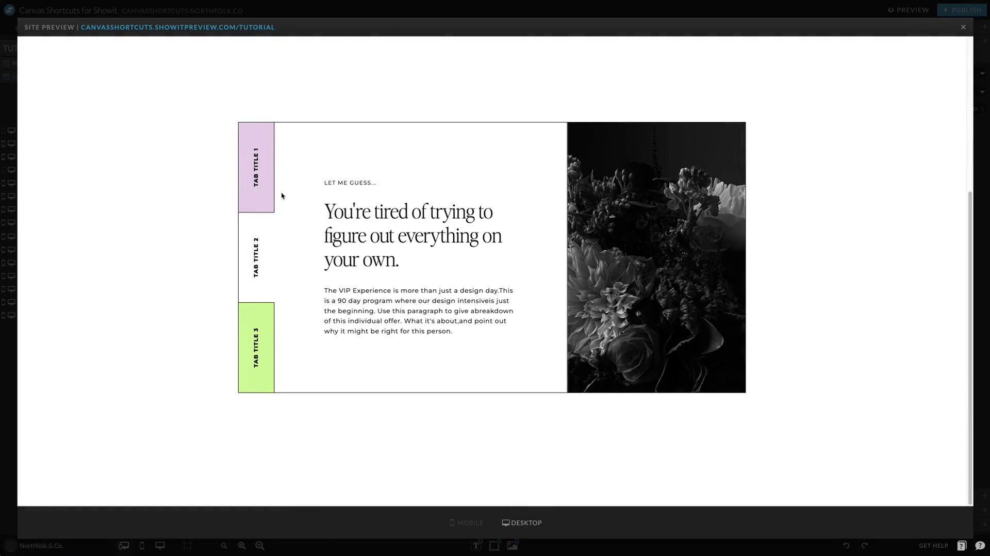
{"action": "left_click", "coordinate": [348, 5]}
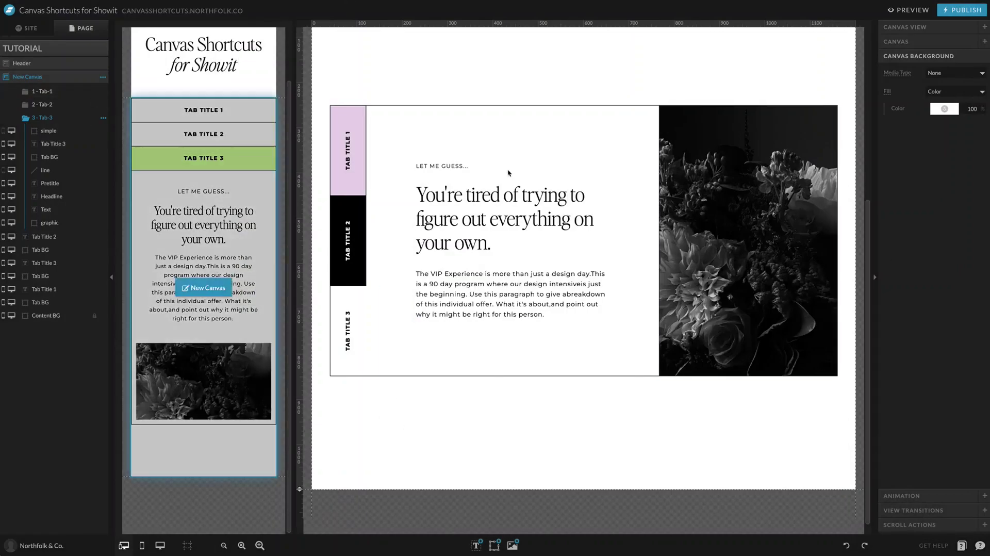
Set both the Canvas View In and Canvas View Out desktop transitions to None.
{"action": "left_click", "coordinate": [908, 511]}
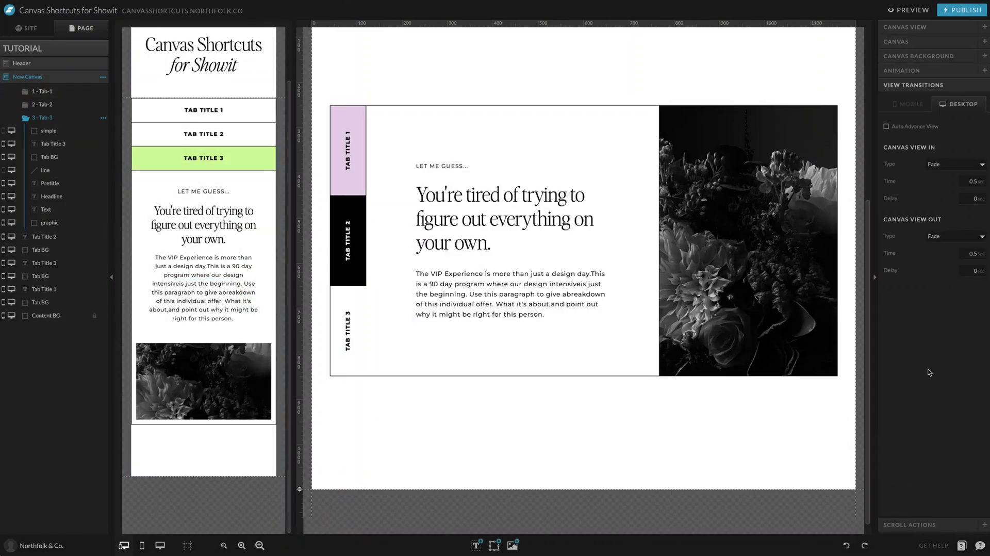
{"action": "left_click", "coordinate": [934, 166]}
{"action": "left_click", "coordinate": [937, 154]}
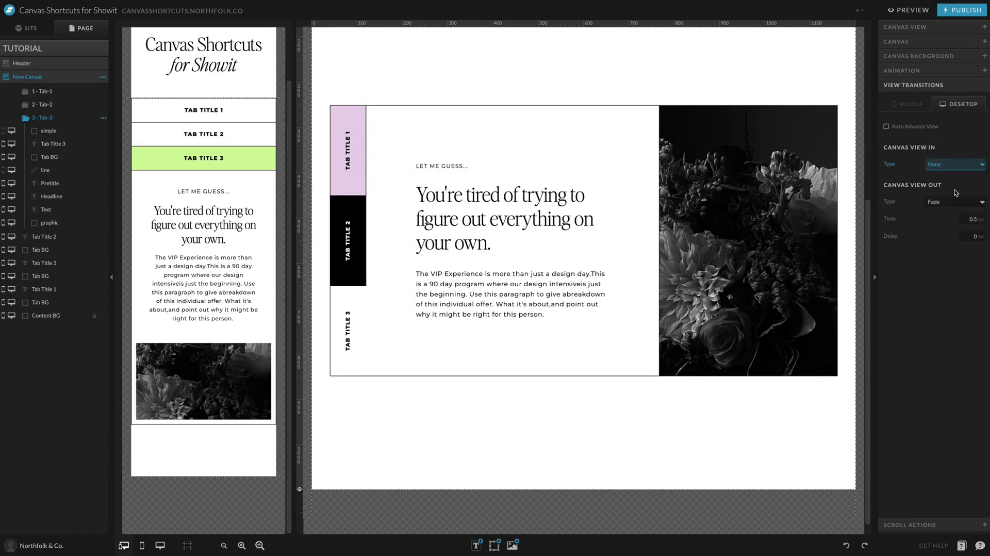
{"action": "left_click", "coordinate": [945, 202]}
{"action": "left_click", "coordinate": [939, 192]}
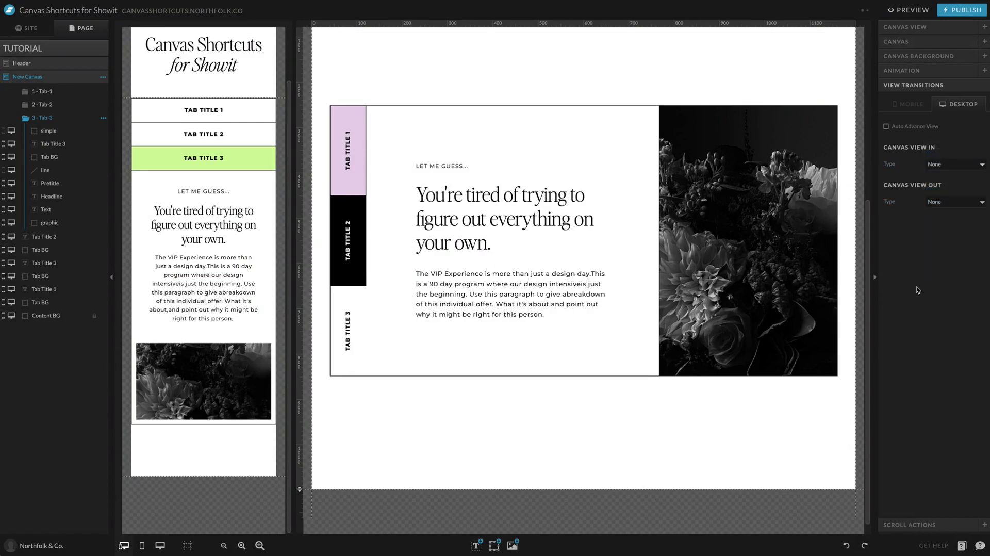
Preview the page again to check how the tabs switch without transitions, and close the preview.
{"action": "left_click", "coordinate": [912, 10]}
{"action": "scroll", "coordinate": [351, 228], "scroll_direction": "down", "scroll_amount": 1}
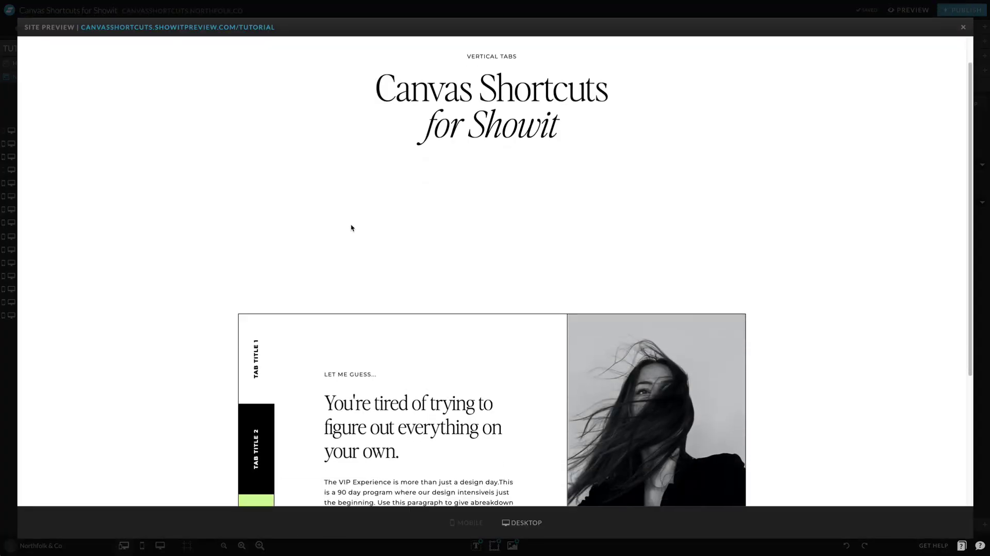
{"action": "scroll", "coordinate": [352, 228], "scroll_direction": "down", "scroll_amount": 3}
{"action": "left_click", "coordinate": [255, 263]}
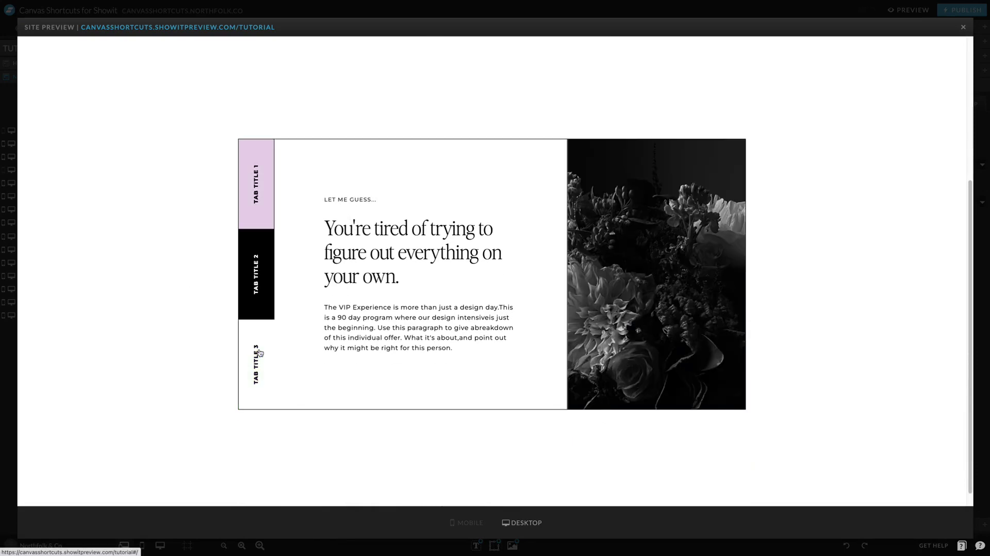
{"action": "left_click", "coordinate": [256, 355]}
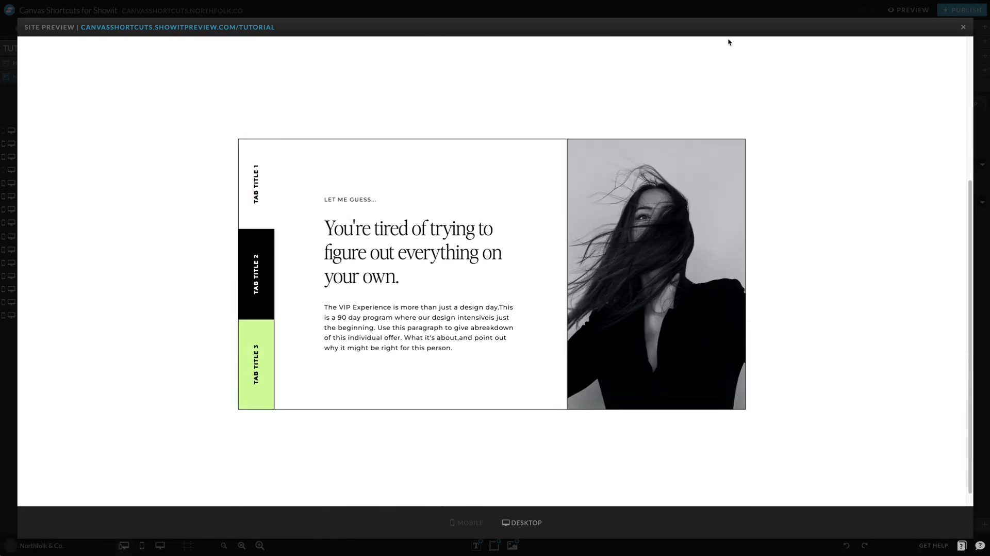
{"action": "left_click", "coordinate": [743, 5]}
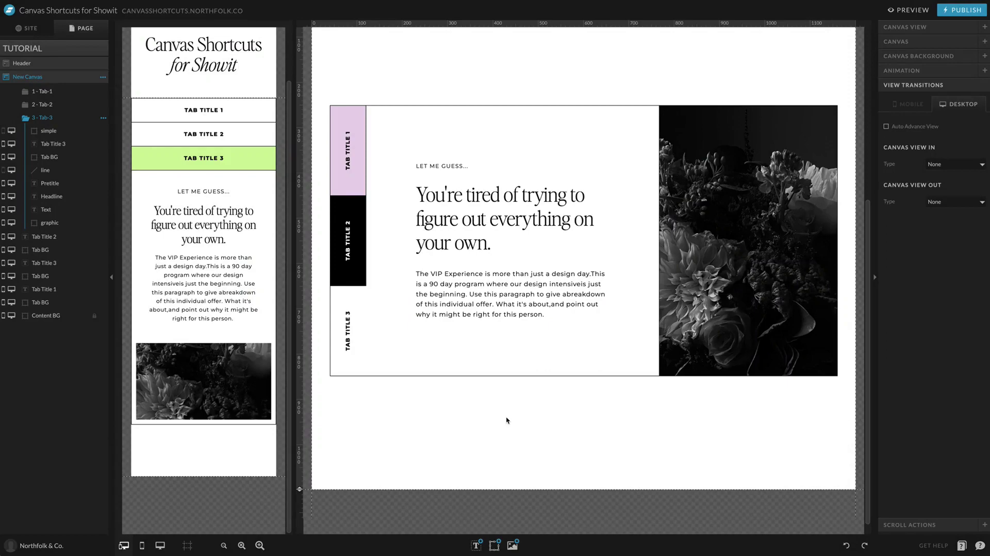